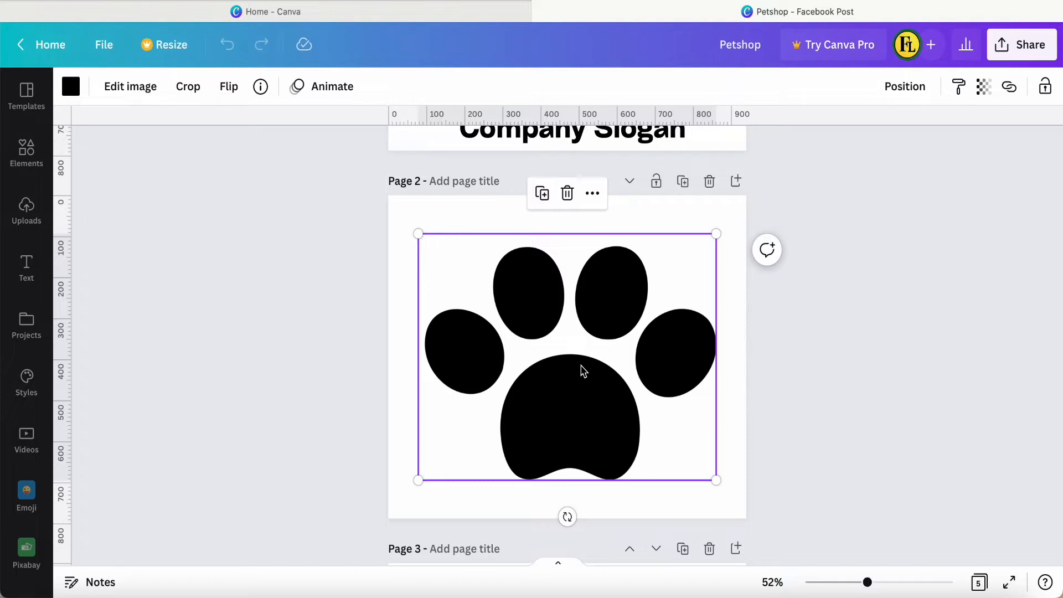
# Show all recently used elements
pyautogui.click(28, 149)
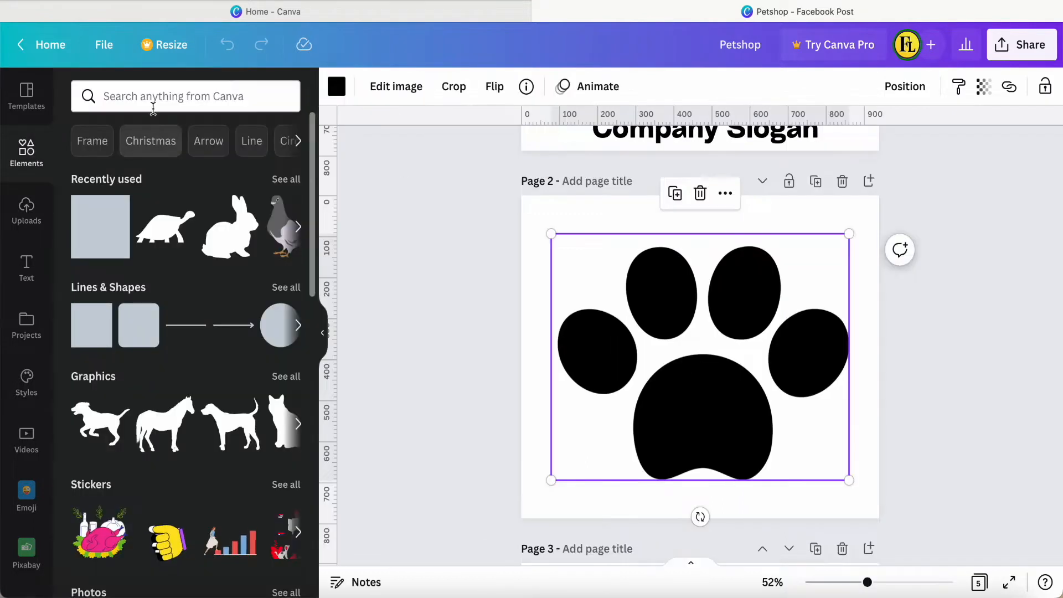
pyautogui.click(153, 105)
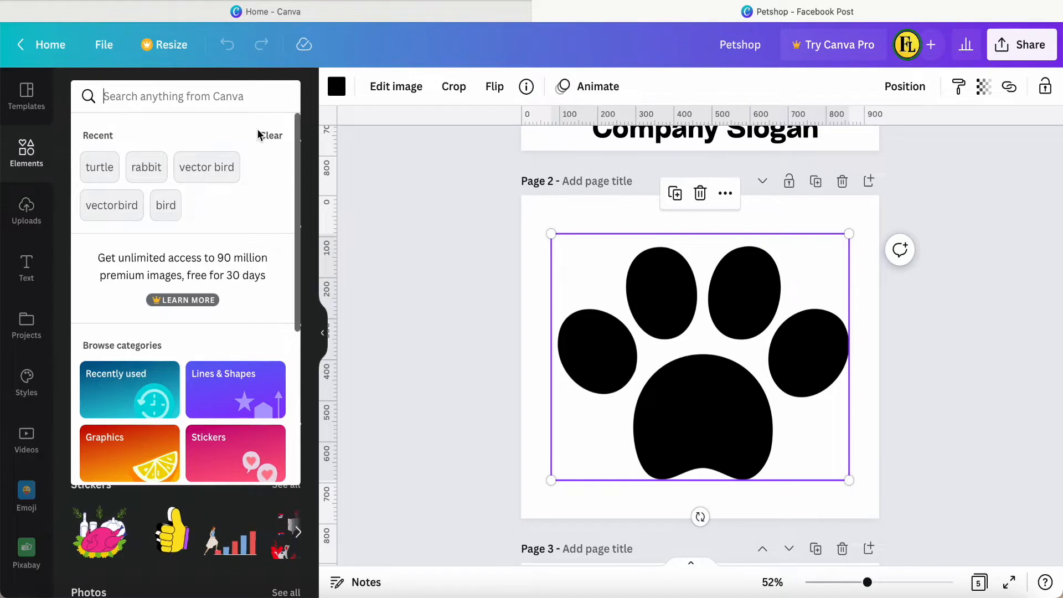
pyautogui.click(349, 209)
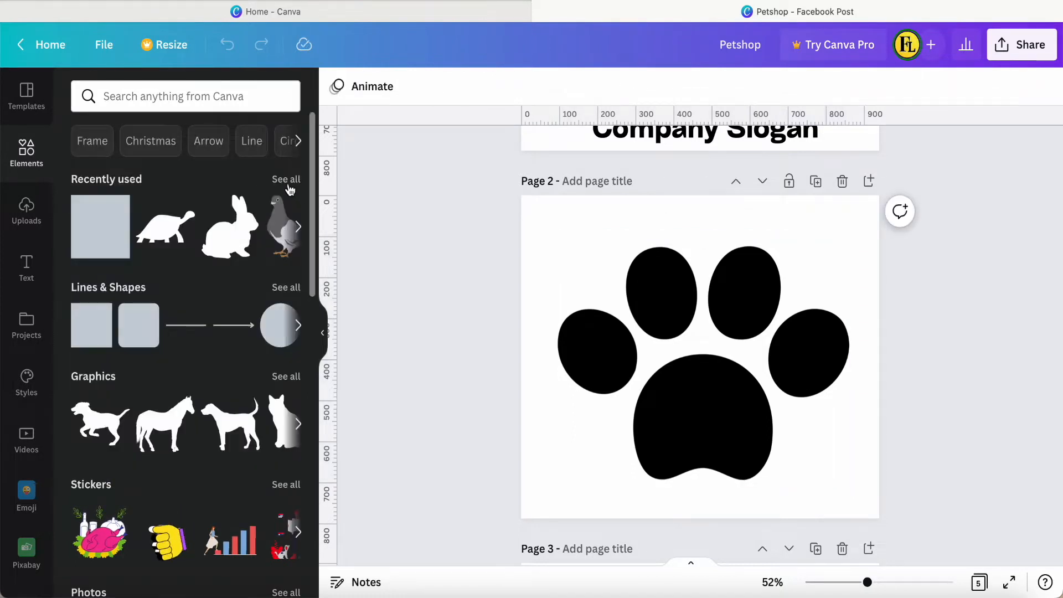
pyautogui.click(287, 178)
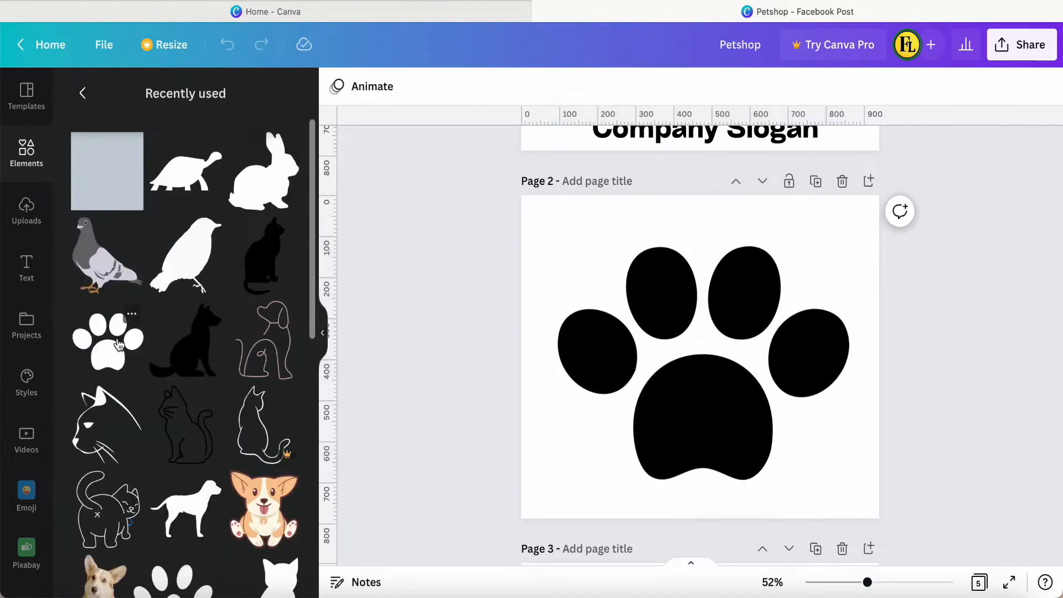
# View the details and keywords of the paw graphic among the recently used elements
pyautogui.click(132, 315)
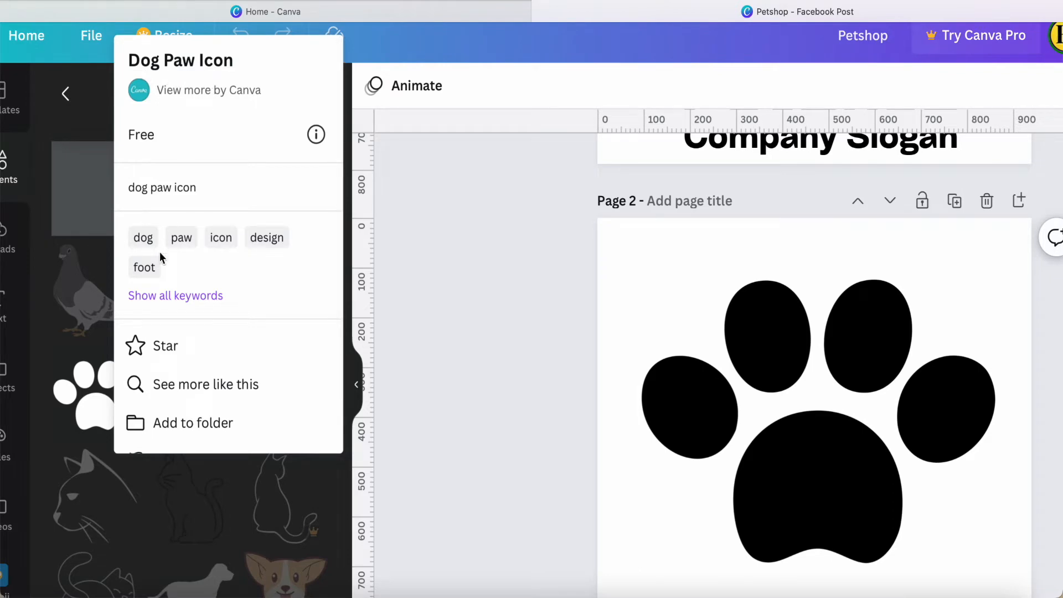
pyautogui.scroll(-2, 464, 379)
pyautogui.click(708, 393)
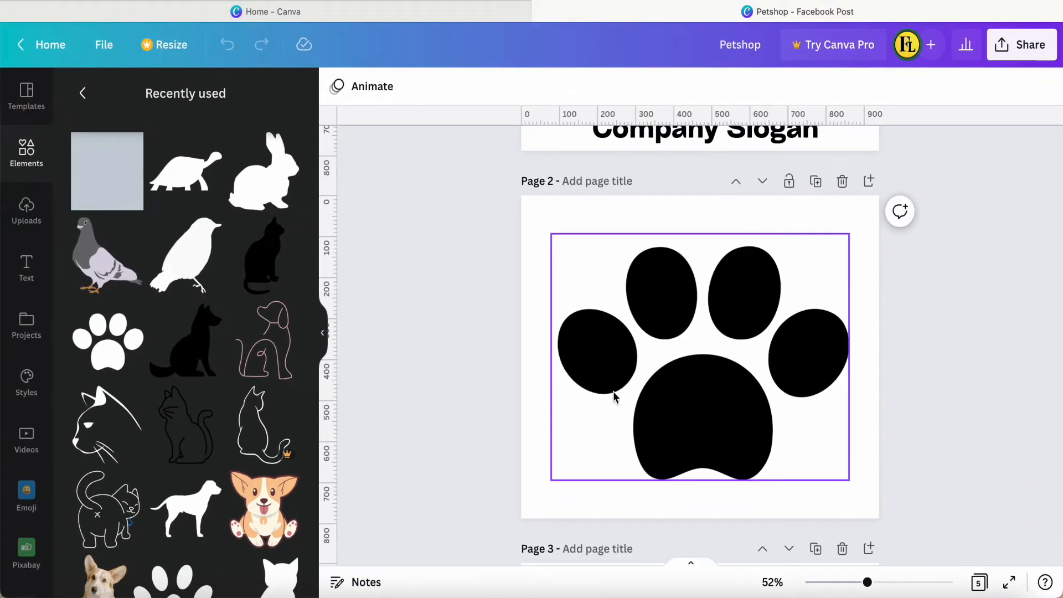
# Try resizing the paw graphic on page 2 from its upper-right corner
pyautogui.moveTo(848, 234)
pyautogui.mouseDown()
pyautogui.moveTo(801, 283)
pyautogui.moveTo(844, 247)
pyautogui.moveTo(854, 250)
pyautogui.mouseUp()
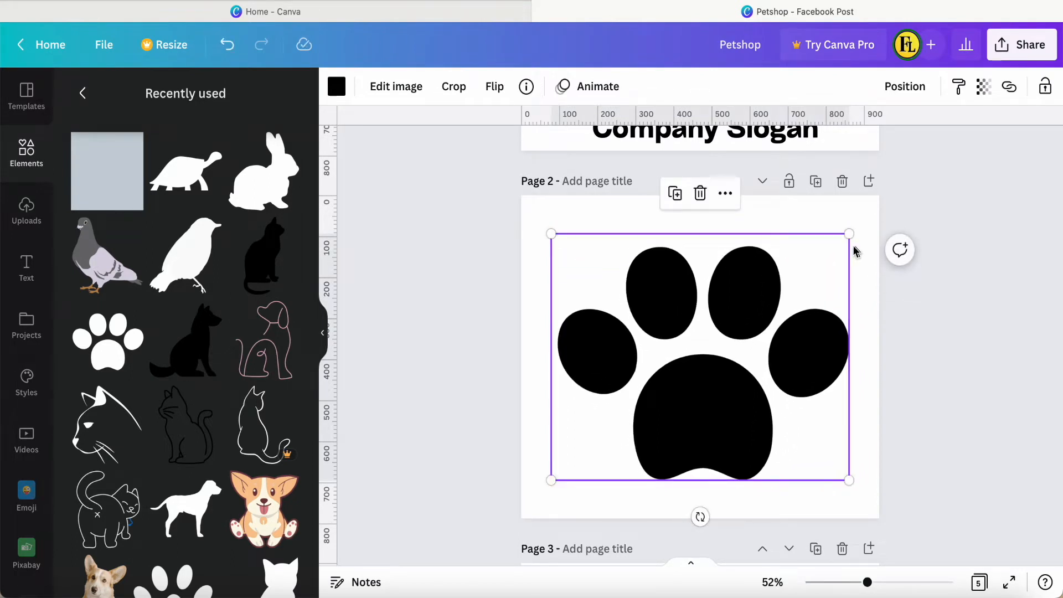
pyautogui.click(464, 380)
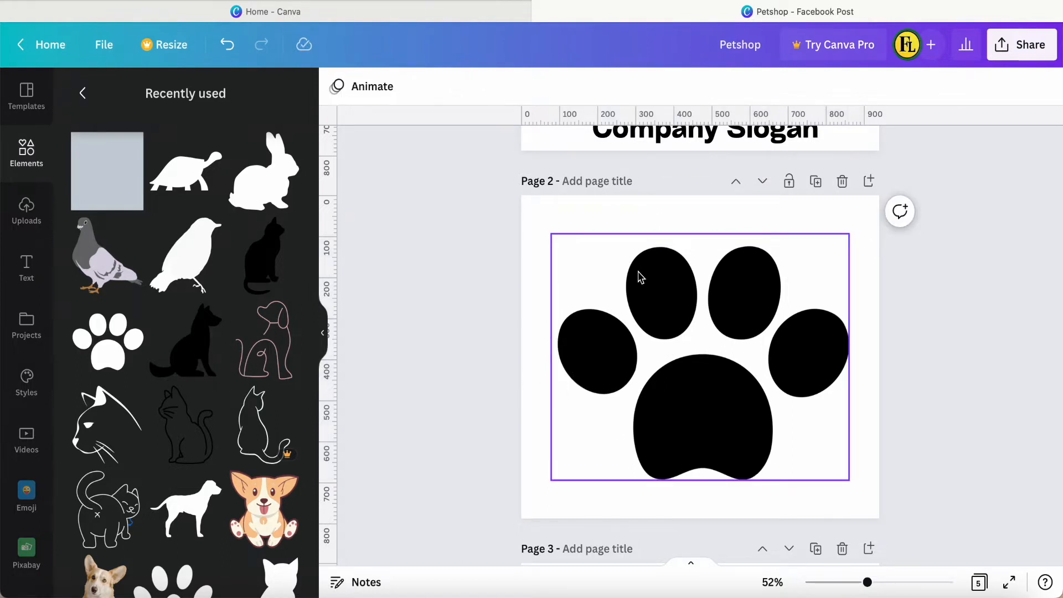
# Add the turtle silhouette to page 2, colour it green and place it in the lower part of the paw's large pad
pyautogui.scroll(5, 654, 310)
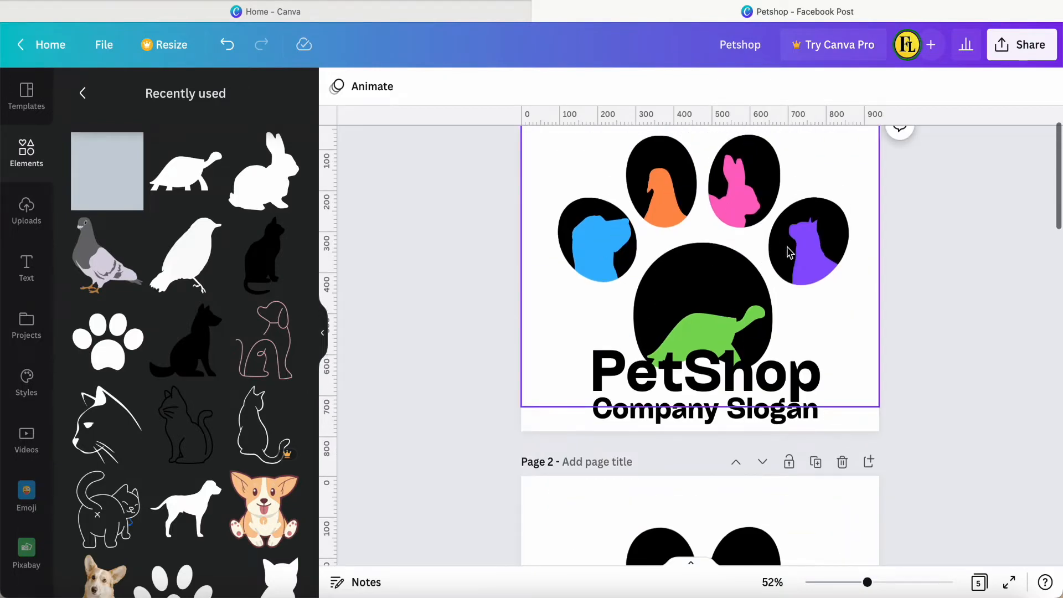
pyautogui.scroll(-5, 446, 389)
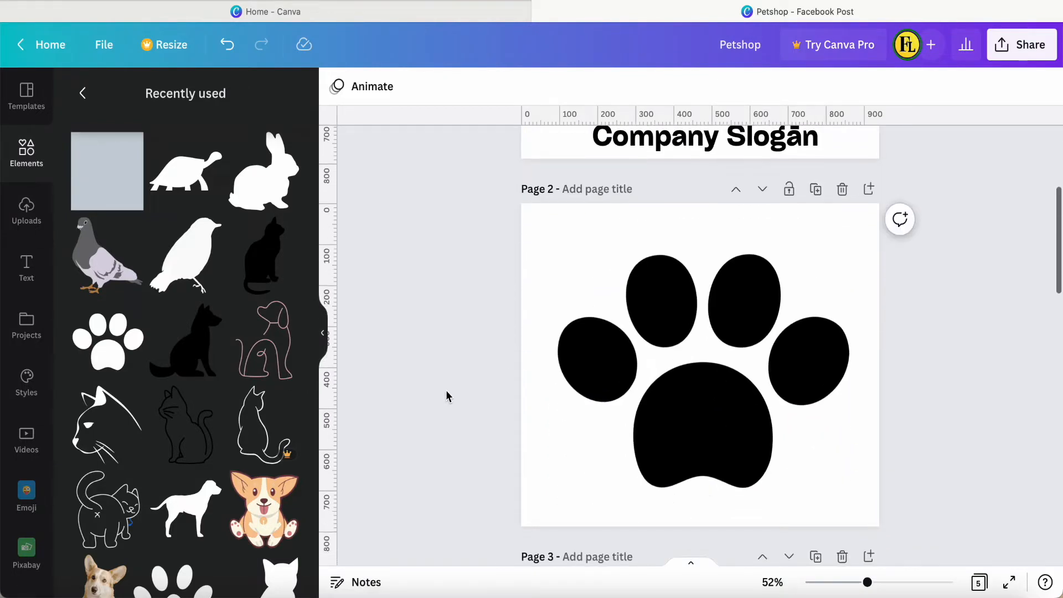
pyautogui.click(183, 186)
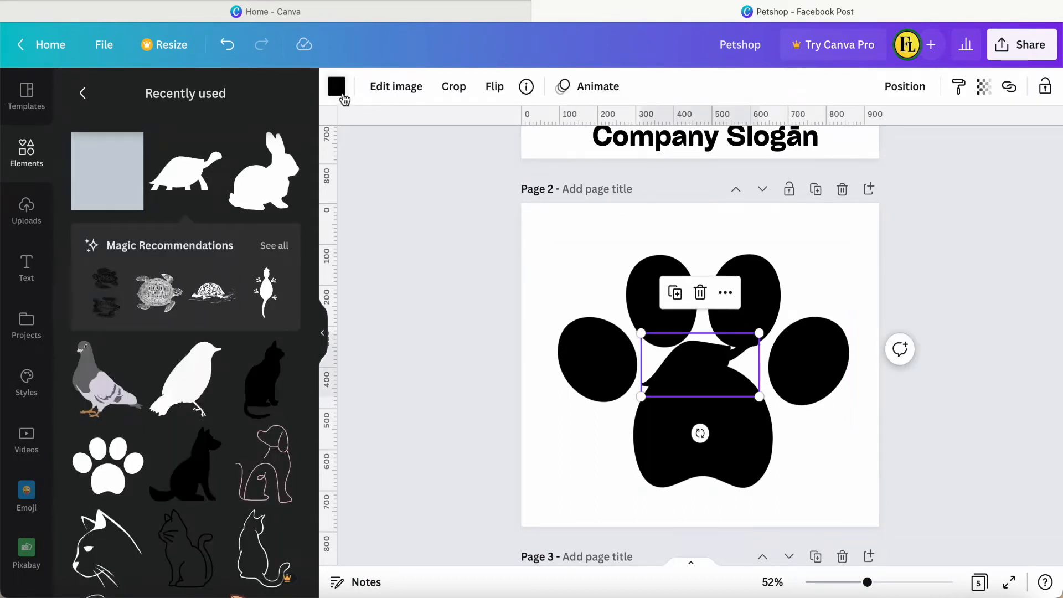
pyautogui.click(339, 91)
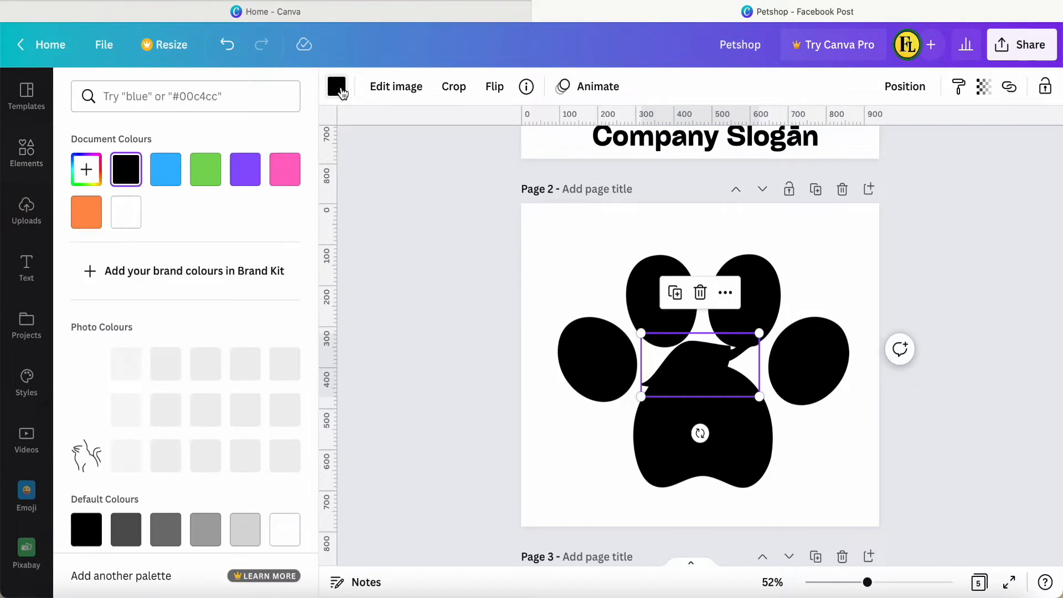
pyautogui.click(202, 180)
pyautogui.moveTo(699, 389); pyautogui.dragTo(704, 459)
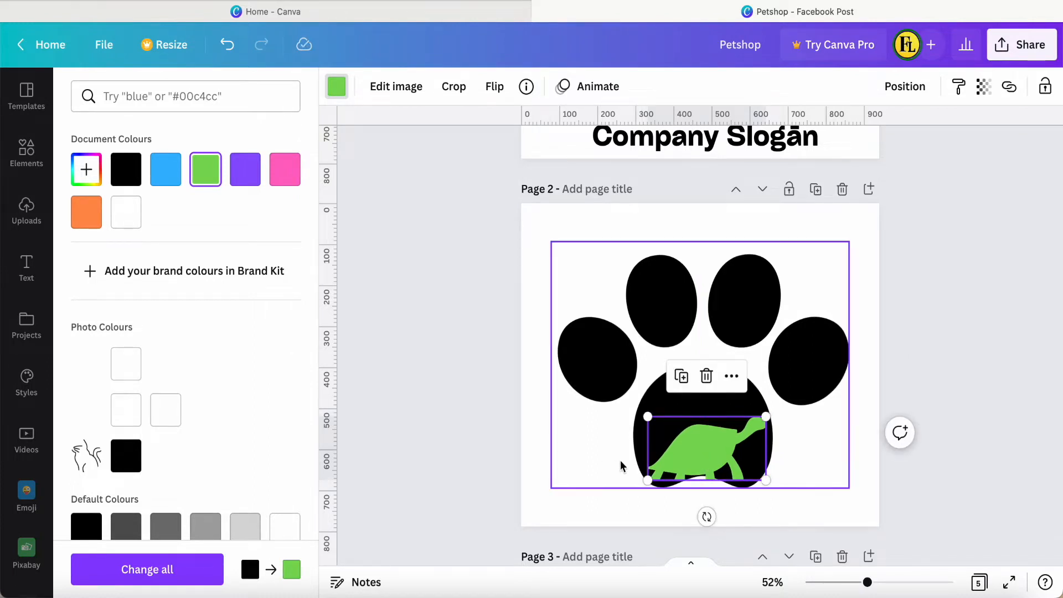
pyautogui.click(503, 464)
# View the details of the green turtle graphic
pyautogui.click(577, 467)
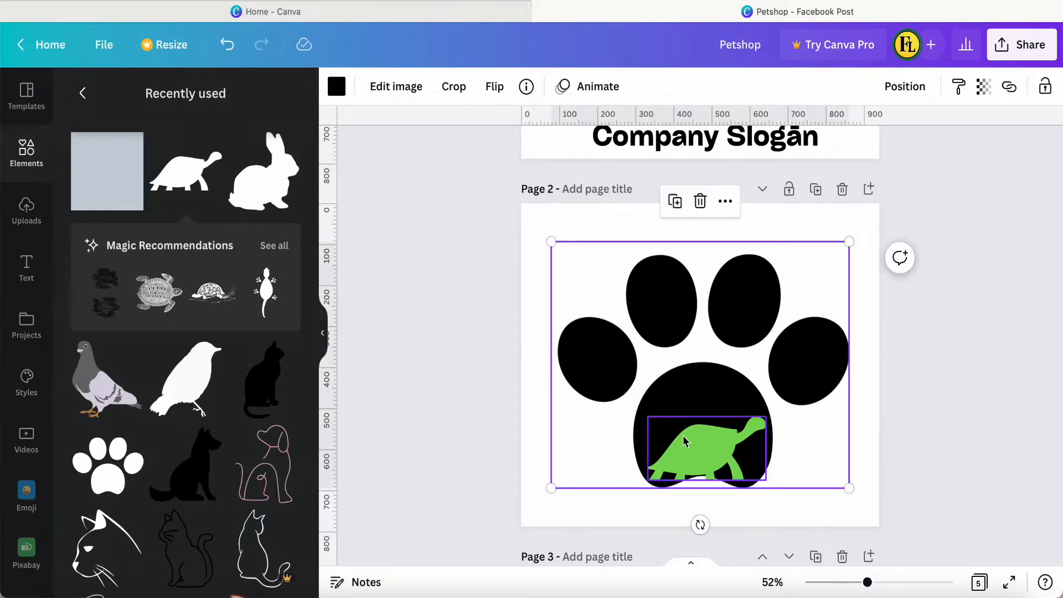
pyautogui.click(707, 465)
pyautogui.click(527, 87)
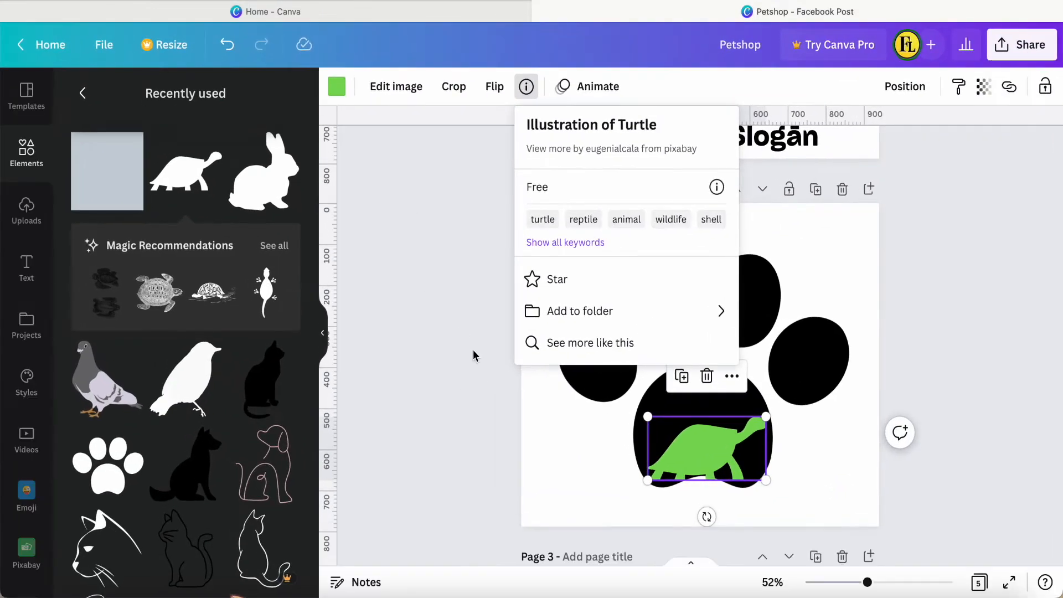
pyautogui.click(332, 504)
pyautogui.click(421, 368)
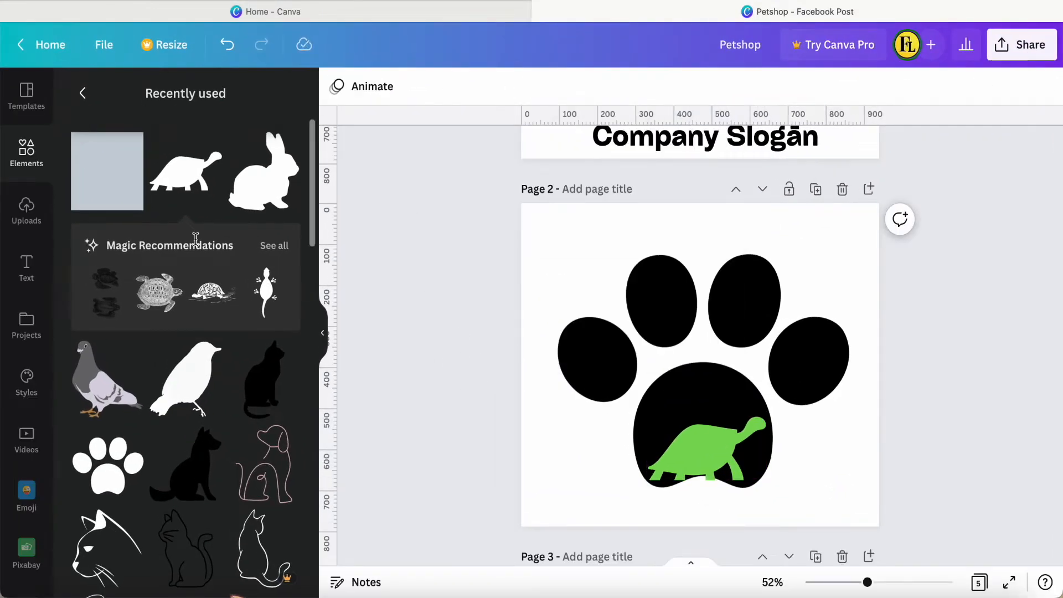
# Add the rabbit silhouette, colour it pink, enlarge it slightly and position its head over the paw's inner right toe
pyautogui.click(265, 195)
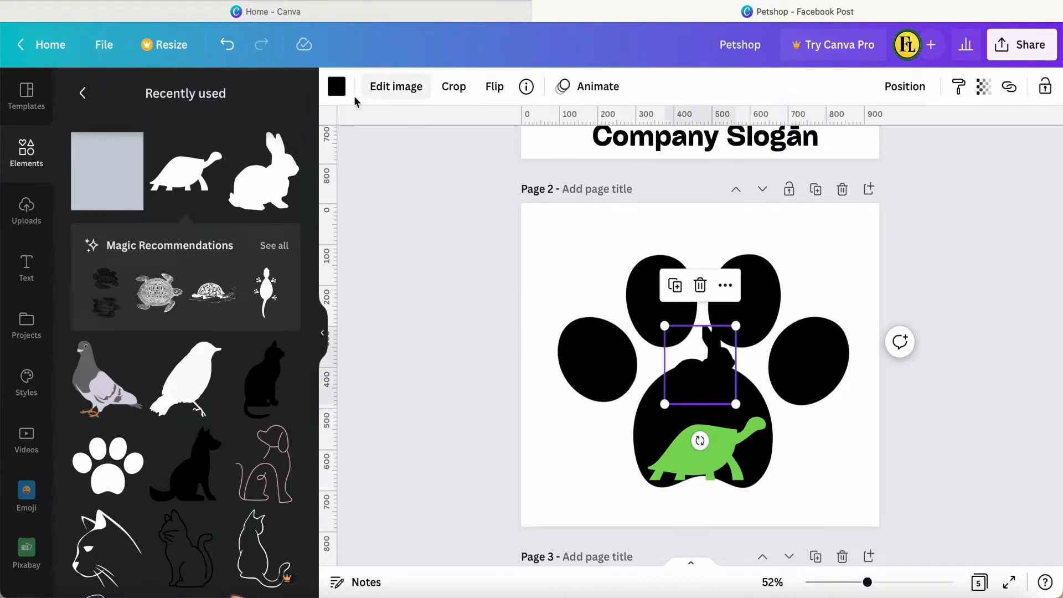
pyautogui.click(336, 87)
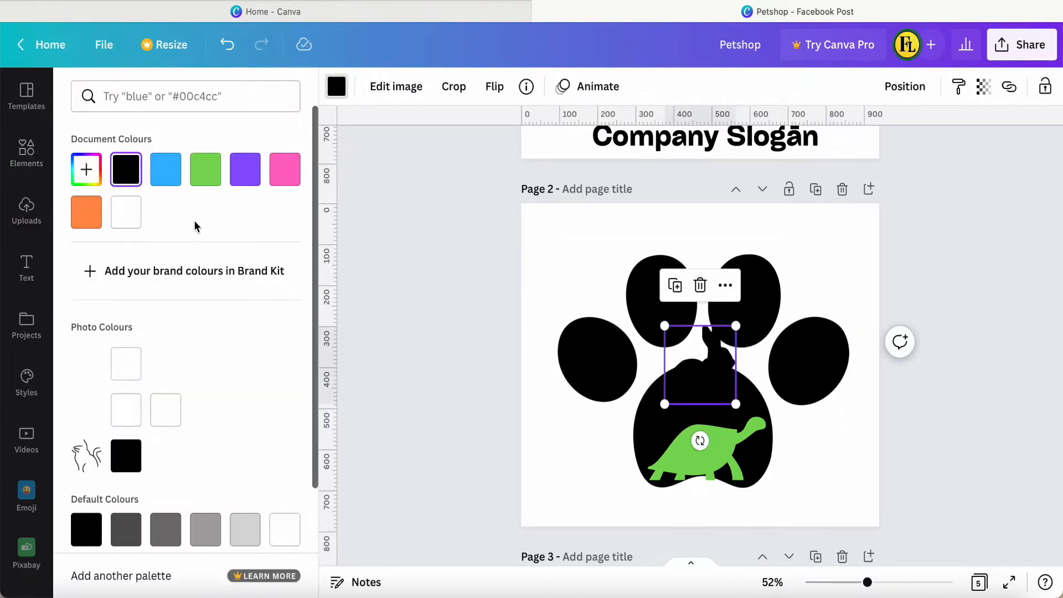
pyautogui.click(282, 174)
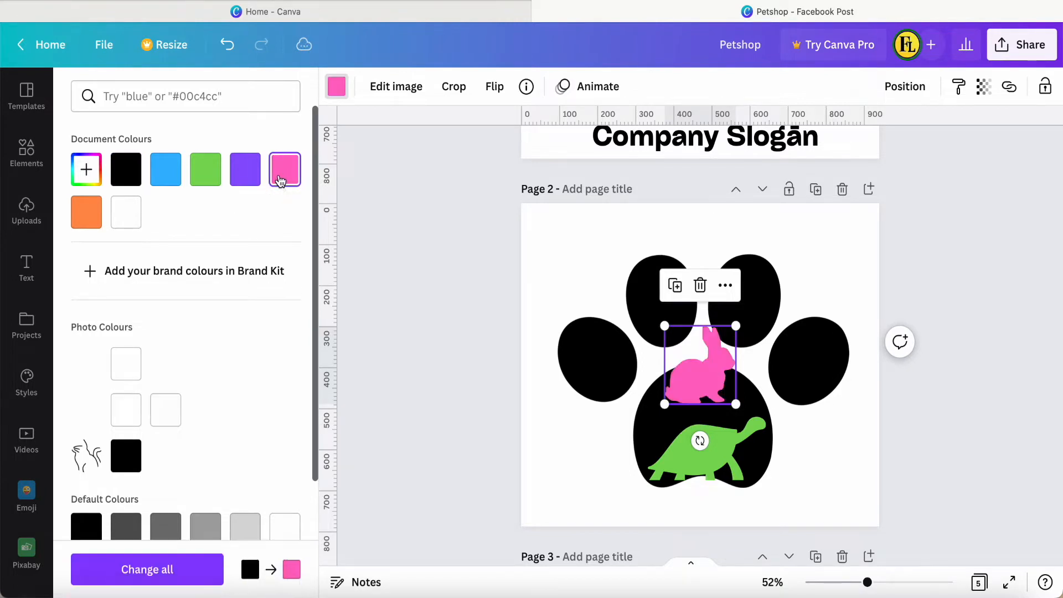
pyautogui.moveTo(702, 386); pyautogui.dragTo(726, 339)
pyautogui.moveTo(761, 288); pyautogui.dragTo(773, 273)
pyautogui.moveTo(740, 342); pyautogui.dragTo(731, 340)
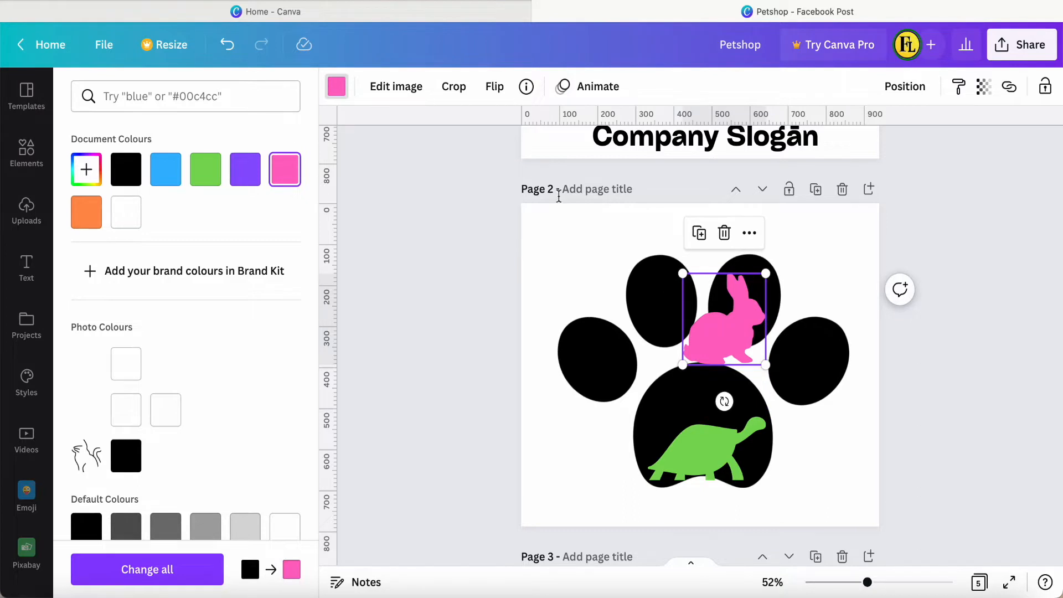
# Crop the pink rabbit's left side and bottom so that only its head and front body remain over the toe
pyautogui.click(451, 89)
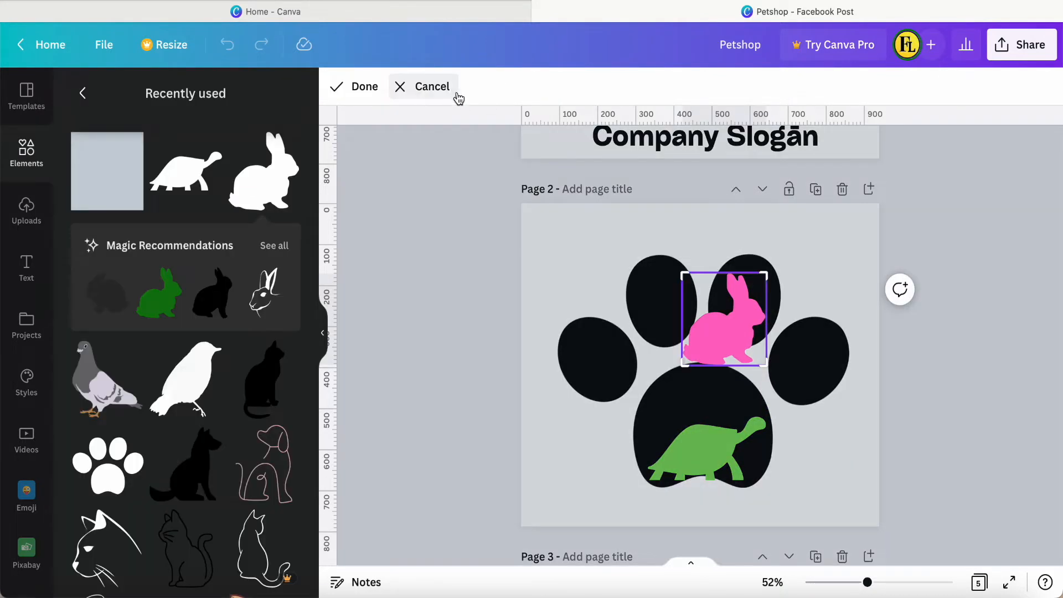
pyautogui.moveTo(683, 370); pyautogui.dragTo(708, 345)
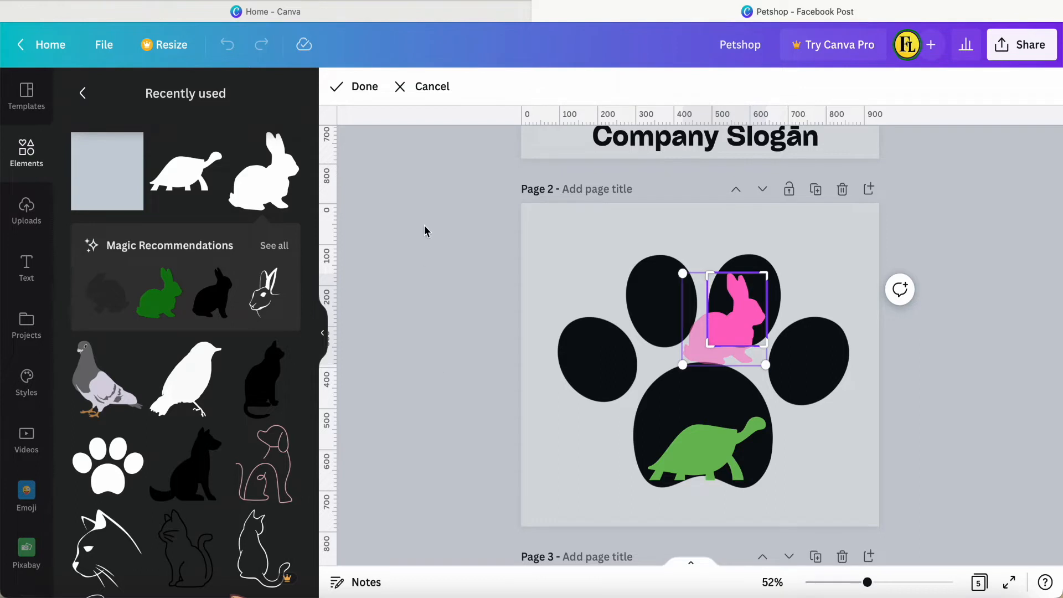
pyautogui.click(365, 101)
pyautogui.click(423, 299)
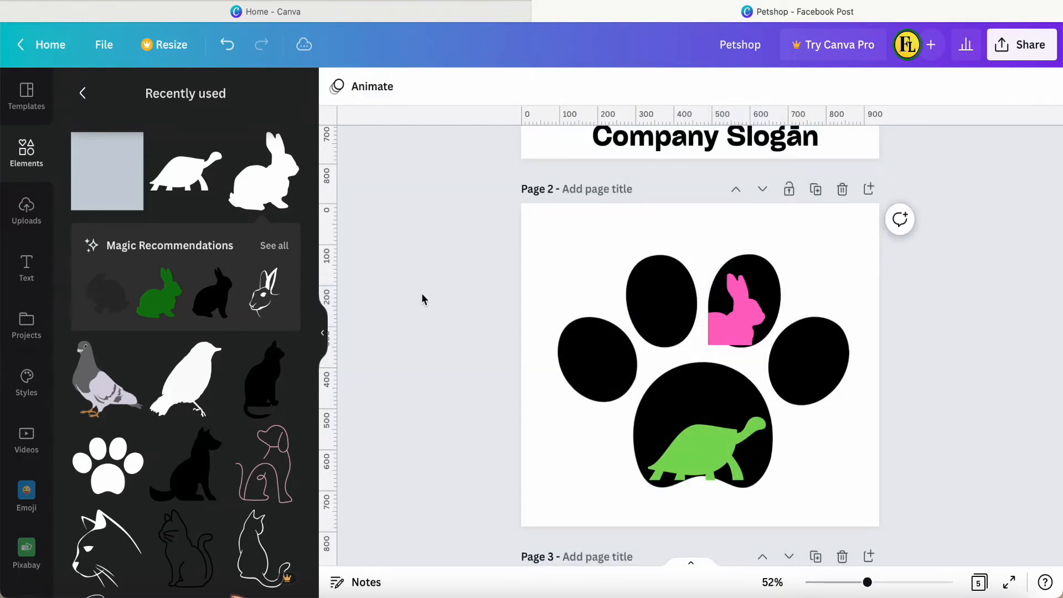
# Tilt the cropped rabbit to about -4° and nudge it slightly down and right within the toe
pyautogui.click(721, 347)
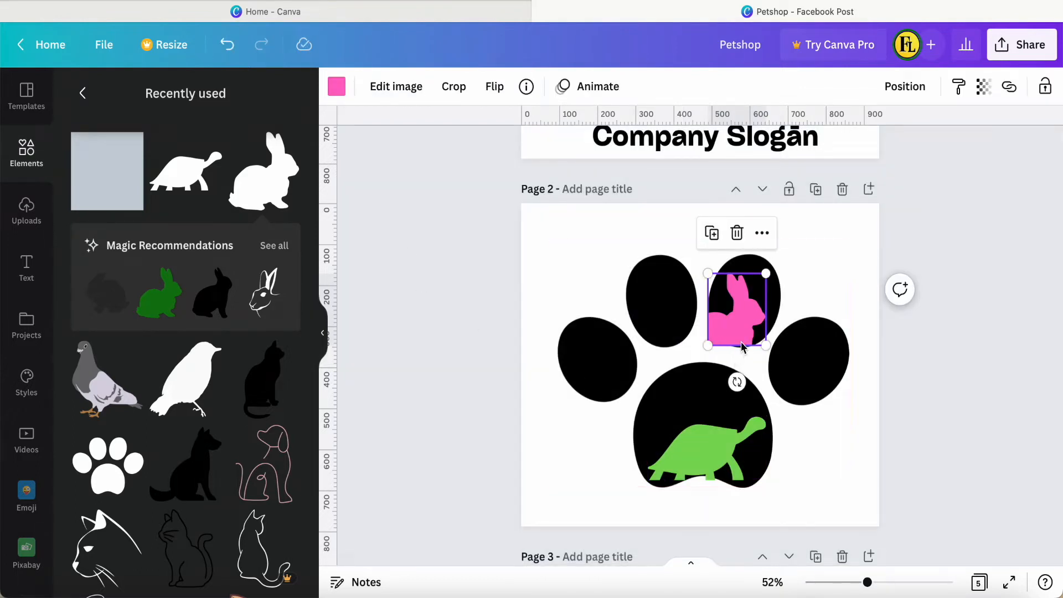
pyautogui.moveTo(736, 382); pyautogui.dragTo(742, 381)
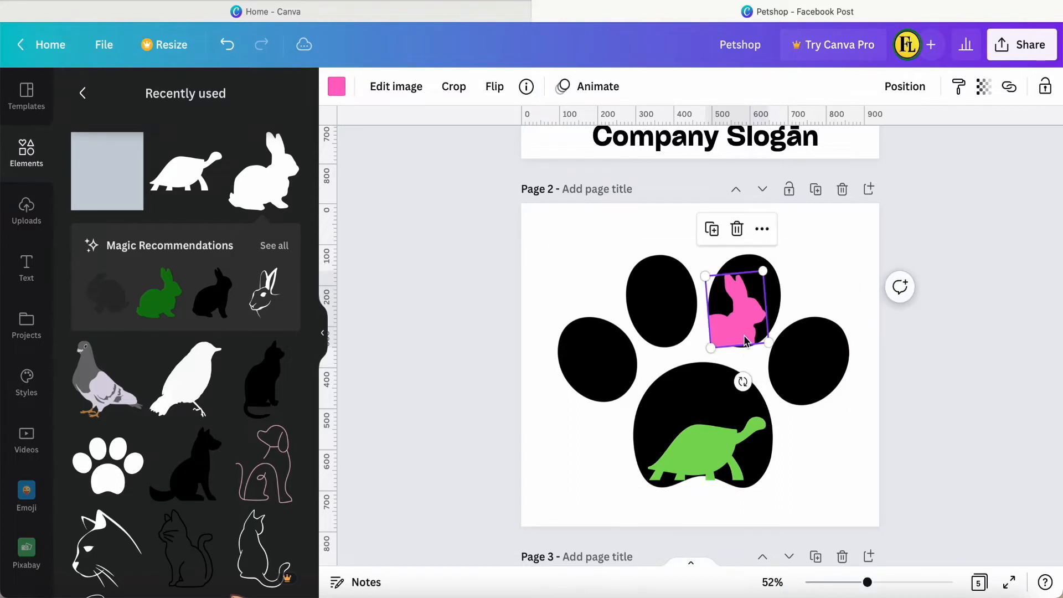
pyautogui.moveTo(743, 339); pyautogui.dragTo(744, 343)
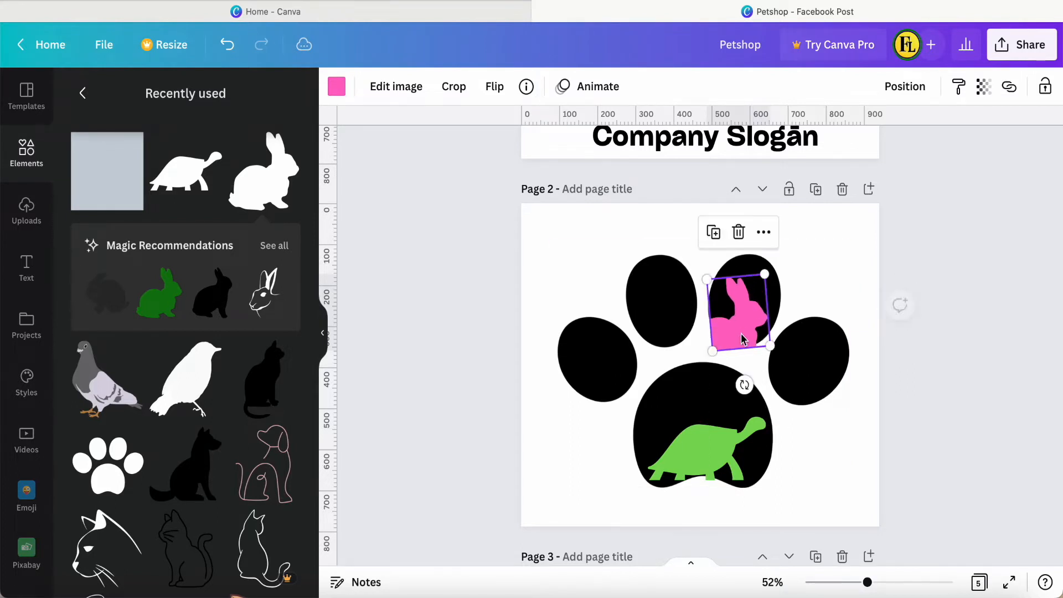
pyautogui.moveTo(743, 386); pyautogui.dragTo(746, 385)
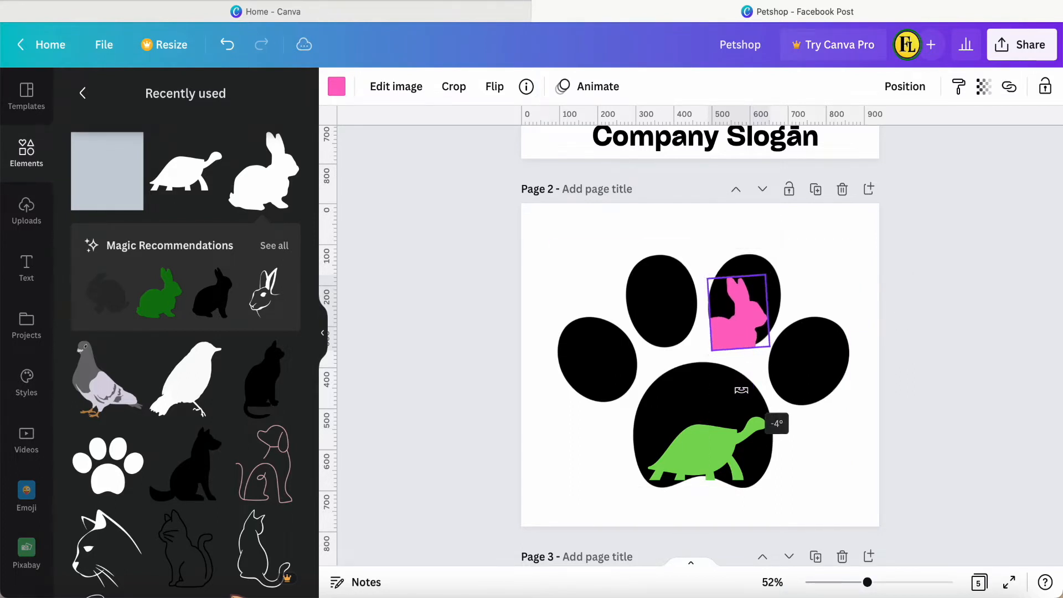
pyautogui.click(542, 249)
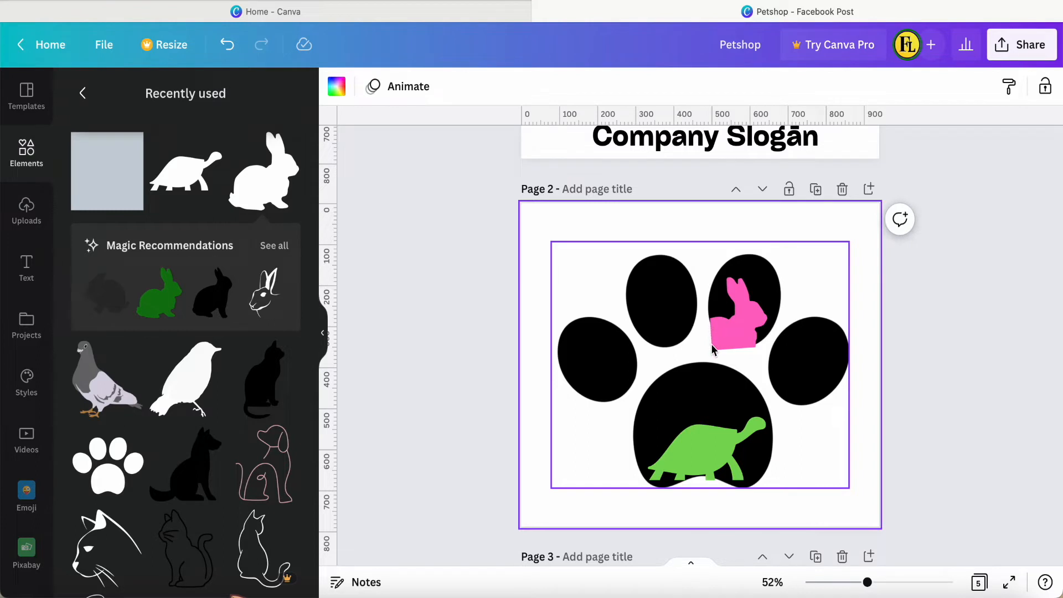
pyautogui.click(423, 306)
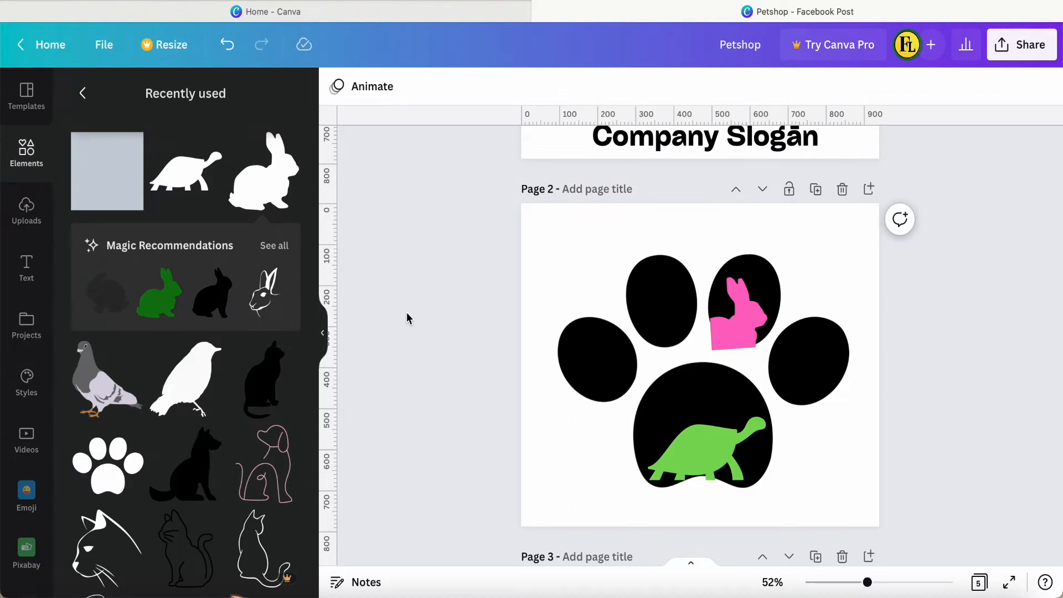
# Add the pigeon graphic from the recently used elements to page 2
pyautogui.click(96, 397)
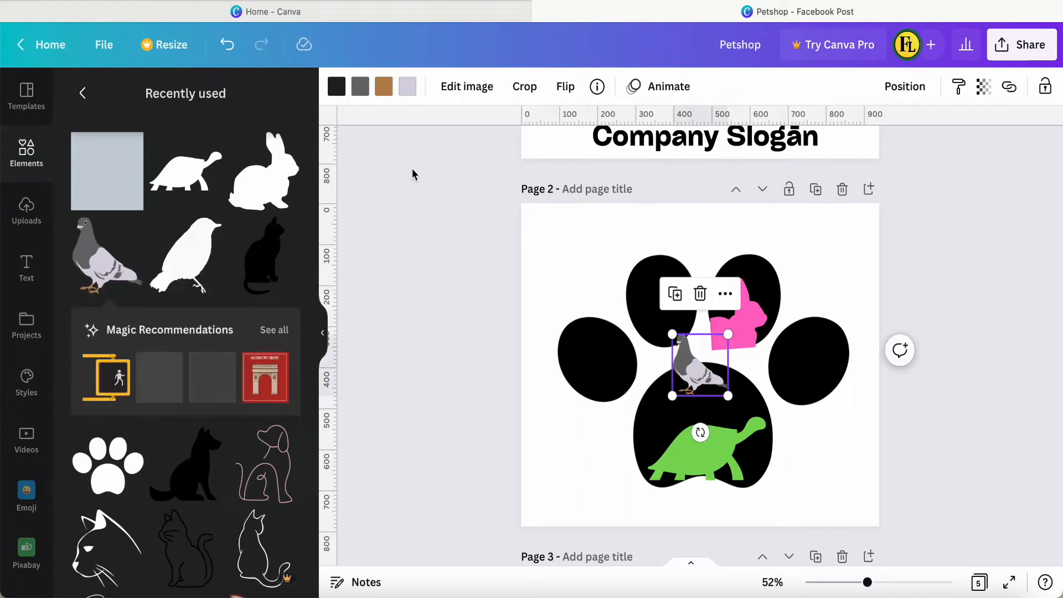
pyautogui.click(337, 85)
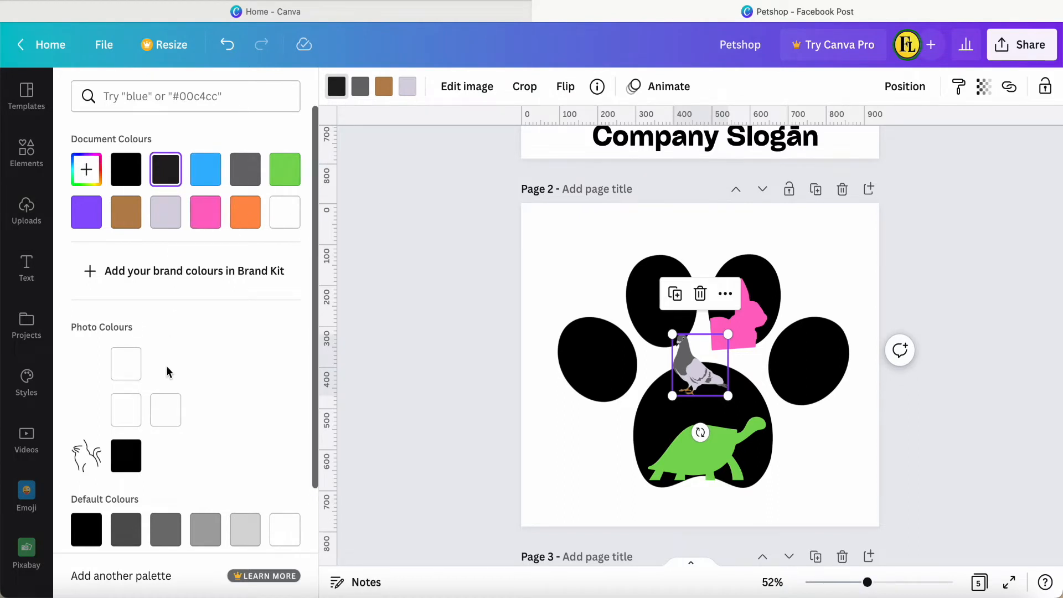
pyautogui.click(434, 304)
pyautogui.scroll(5, 435, 309)
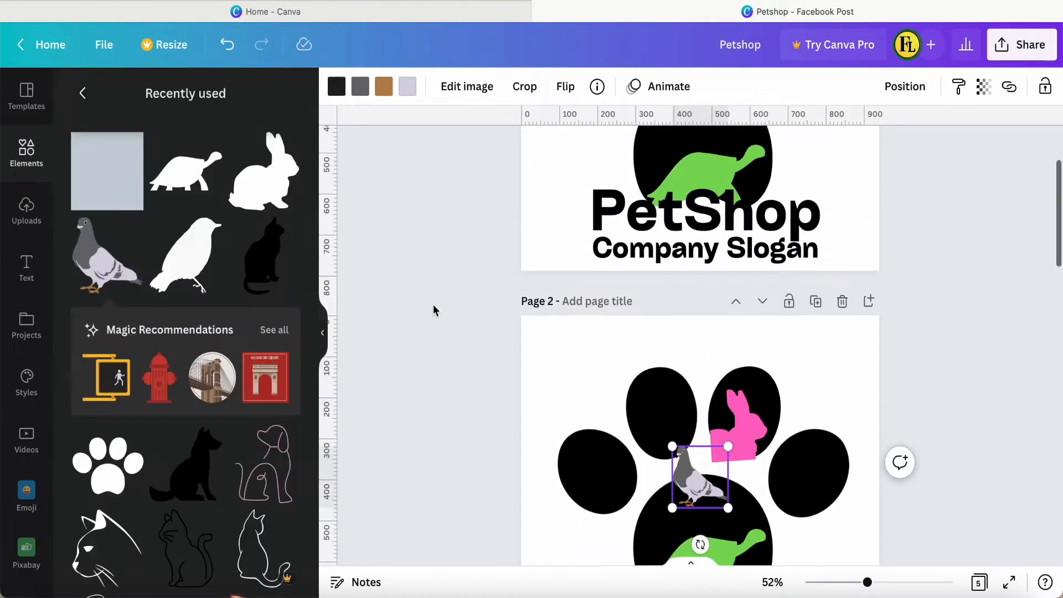
pyautogui.scroll(-5, 437, 308)
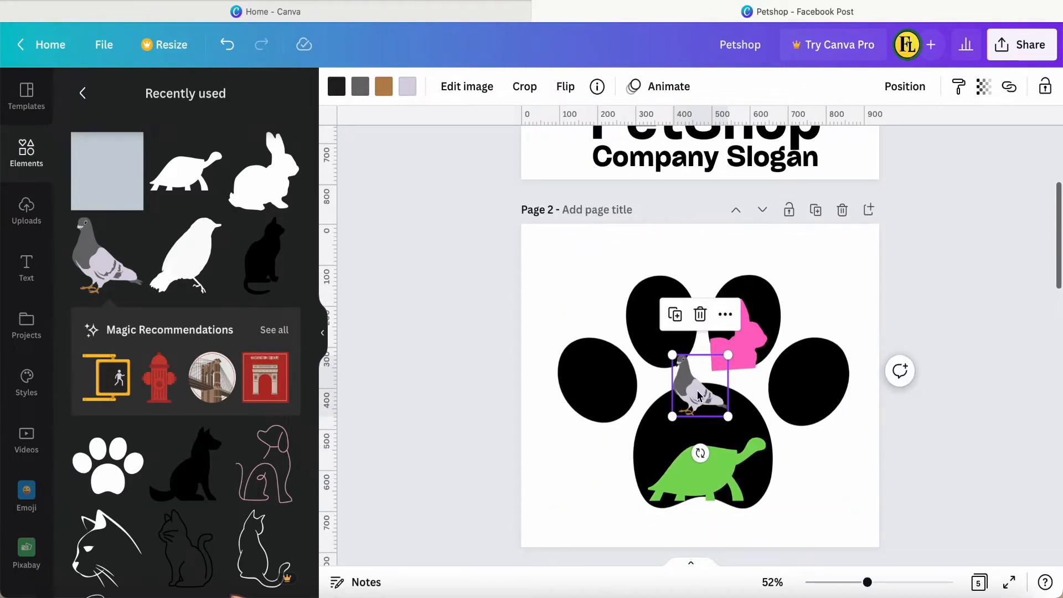
# Recolour all four colours of the pigeon graphic to the orange from the document colours
pyautogui.click(335, 86)
pyautogui.click(243, 216)
pyautogui.click(360, 86)
pyautogui.click(245, 212)
pyautogui.click(384, 87)
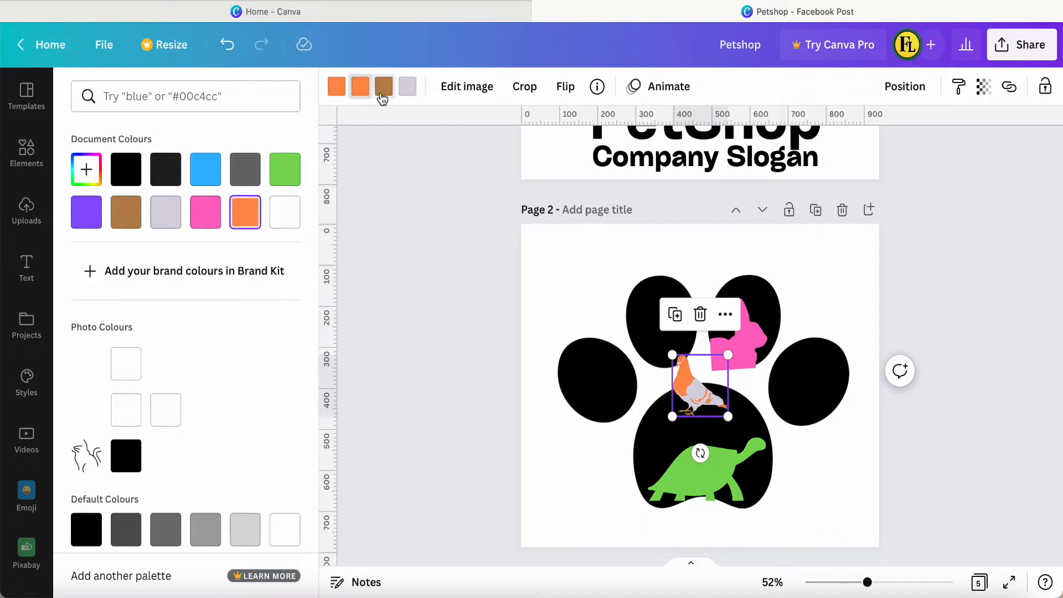
pyautogui.click(244, 212)
pyautogui.click(407, 87)
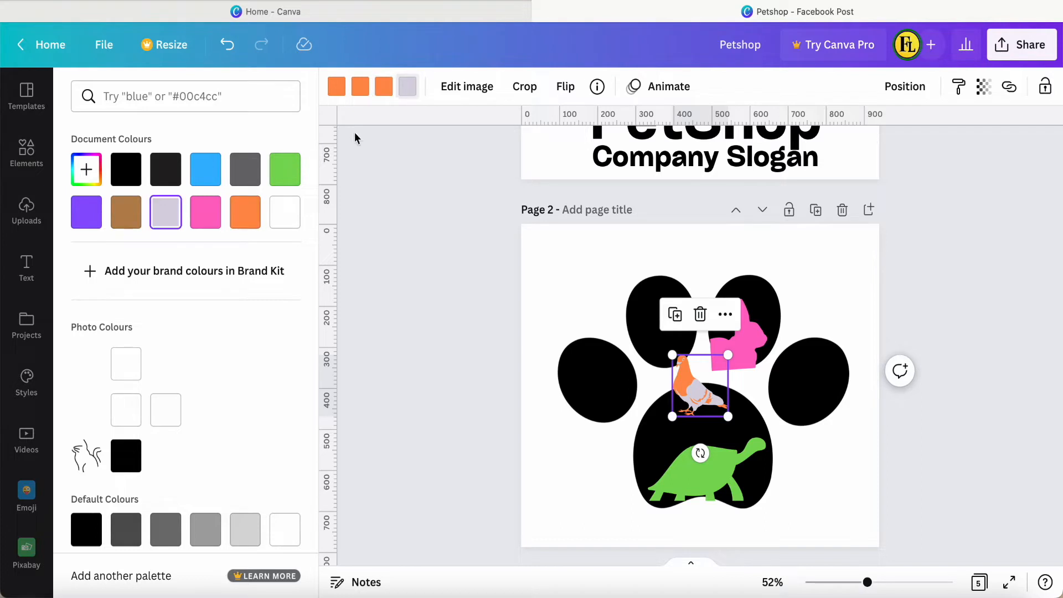
pyautogui.click(245, 212)
pyautogui.click(382, 258)
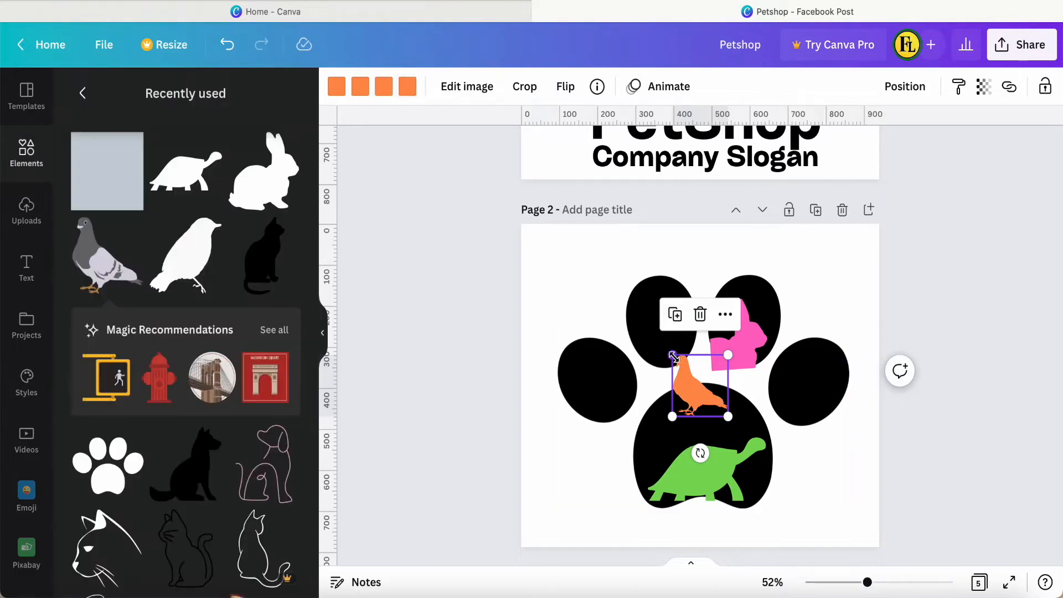
# Enlarge the orange pigeon over the paw's inner left toe and crop off its tail and legs, keeping the head and chest
pyautogui.moveTo(672, 357)
pyautogui.mouseDown()
pyautogui.moveTo(642, 325)
pyautogui.moveTo(672, 356)
pyautogui.moveTo(668, 344)
pyautogui.mouseUp()
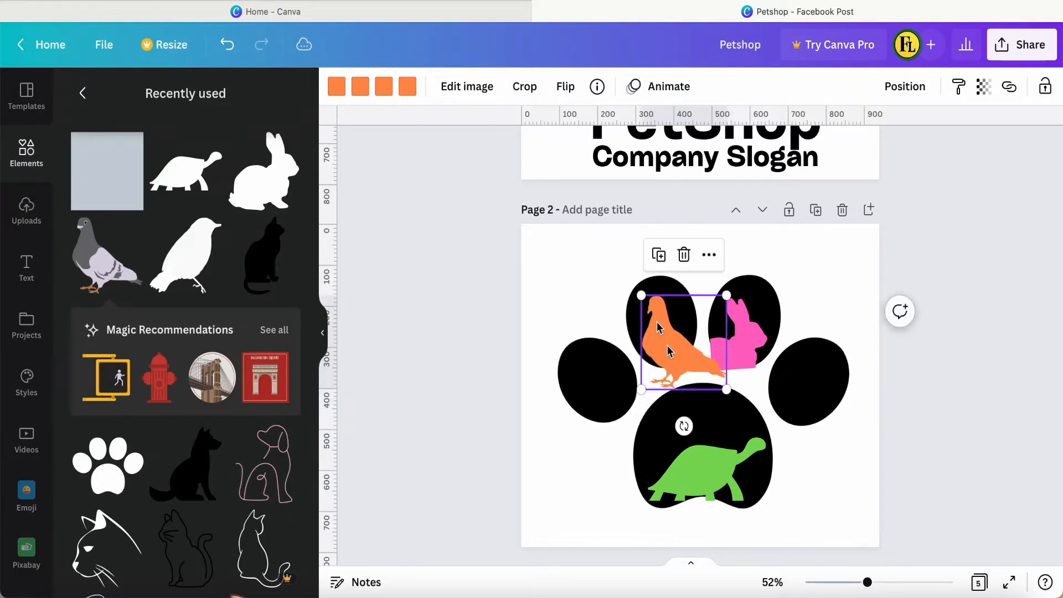
pyautogui.click(525, 86)
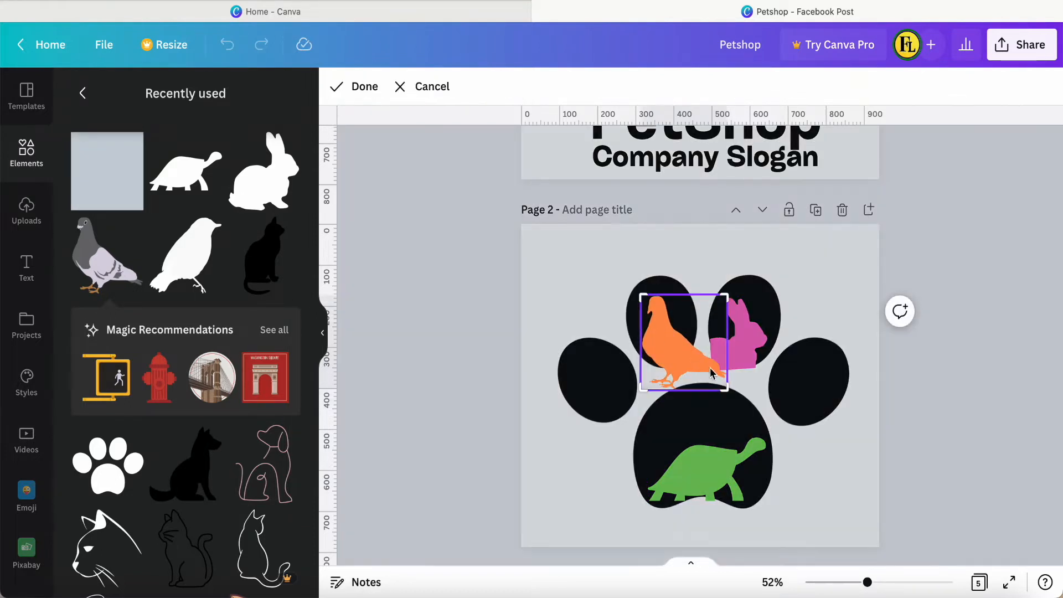
pyautogui.moveTo(725, 389); pyautogui.dragTo(645, 367)
pyautogui.press('Return')
# Add the sitting cat silhouette to page 2 and colour it yellow with a Duotone effect
pyautogui.scroll(-1, 668, 354)
pyautogui.scroll(-1, 170, 417)
pyautogui.click(263, 209)
pyautogui.click(489, 86)
pyautogui.click(695, 380)
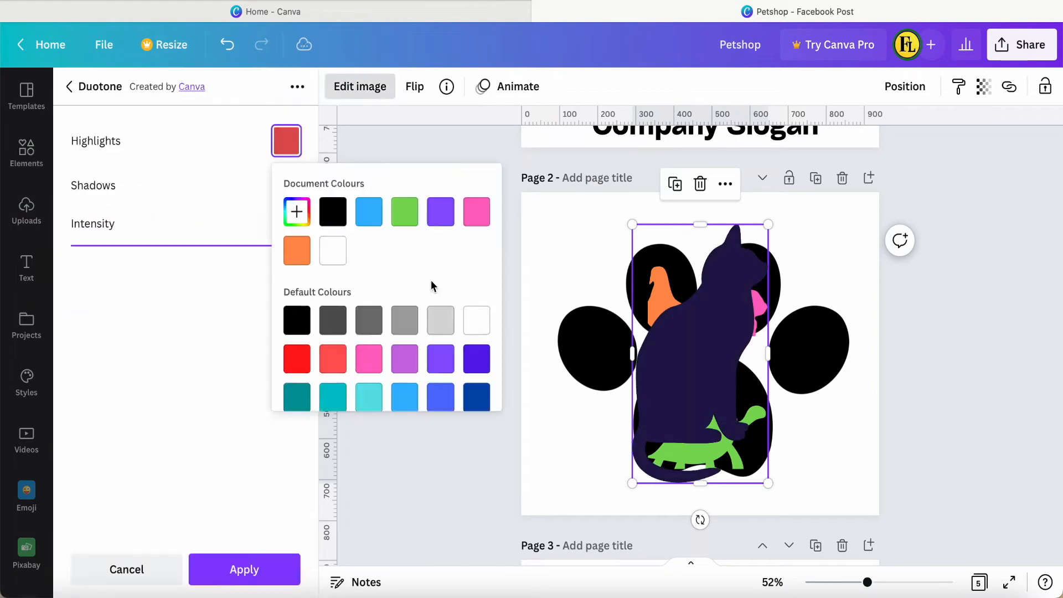
pyautogui.click(402, 423)
pyautogui.click(244, 569)
# Fit the yellow cat over the paw's outer right toe, flipped horizontally and cropped to its head and shoulders
pyautogui.scroll(1, 723, 359)
pyautogui.moveTo(632, 509); pyautogui.dragTo(663, 449)
pyautogui.moveTo(715, 310); pyautogui.dragTo(778, 397)
pyautogui.click(457, 86)
pyautogui.click(490, 118)
pyautogui.moveTo(864, 436); pyautogui.dragTo(848, 421)
pyautogui.click(921, 420)
# Add the standing dog silhouette from the magic recommendations to page 2
pyautogui.scroll(-3, 190, 415)
pyautogui.click(185, 214)
pyautogui.moveTo(159, 336); pyautogui.dragTo(463, 393)
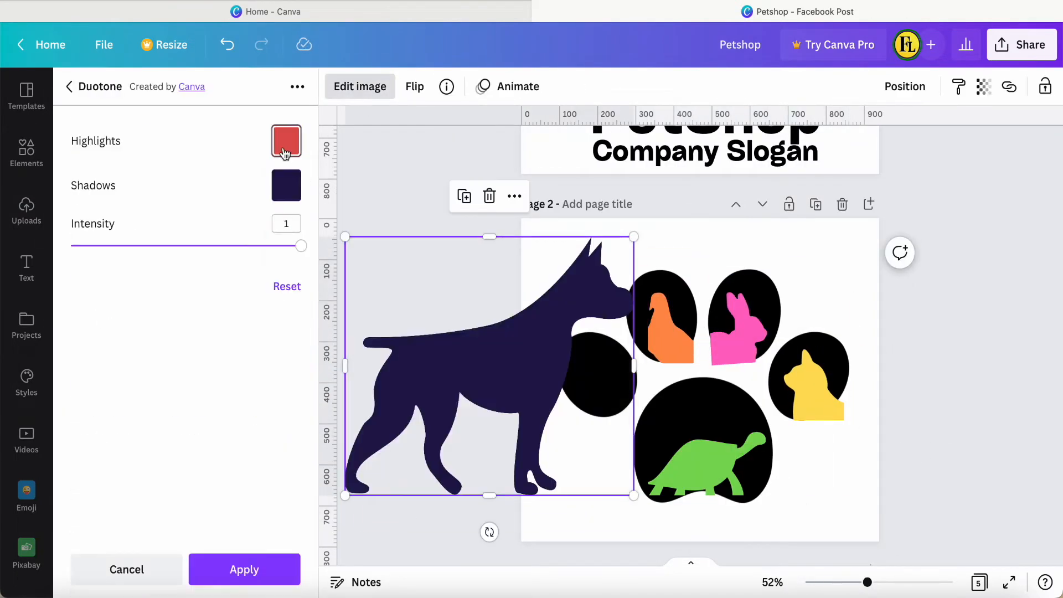
# Crop the dog to its head and neck and set its Cherry duotone highlights and shadows to blue
pyautogui.click(242, 569)
pyautogui.scroll(-5, 185, 333)
pyautogui.click(107, 351)
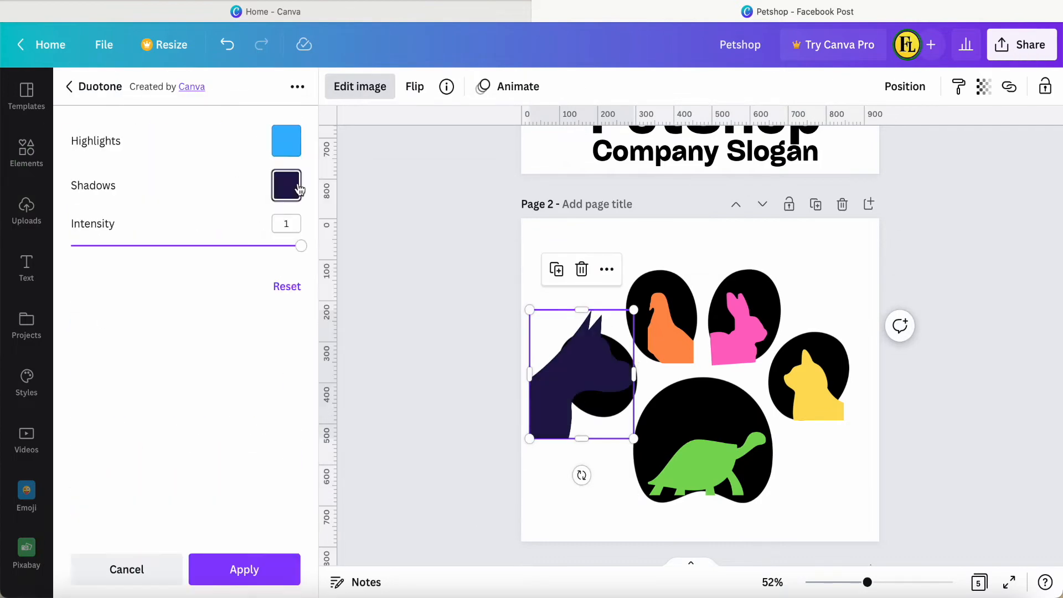
pyautogui.click(297, 190)
pyautogui.click(244, 570)
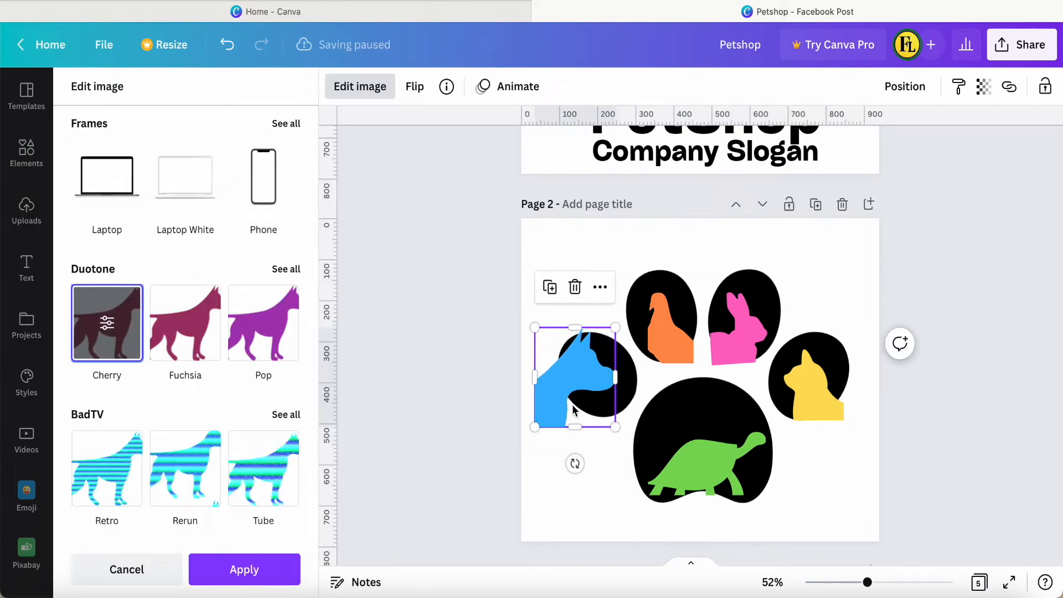
# Tilt the blue dog counter-clockwise and fit its head and neck over the paw's outer left toe
pyautogui.moveTo(574, 463); pyautogui.dragTo(618, 451)
pyautogui.moveTo(642, 427); pyautogui.dragTo(628, 429)
pyautogui.click(534, 377)
# Copy the black paw graphic from page 2 and paste it onto the blank page 3
pyautogui.scroll(-2, 534, 376)
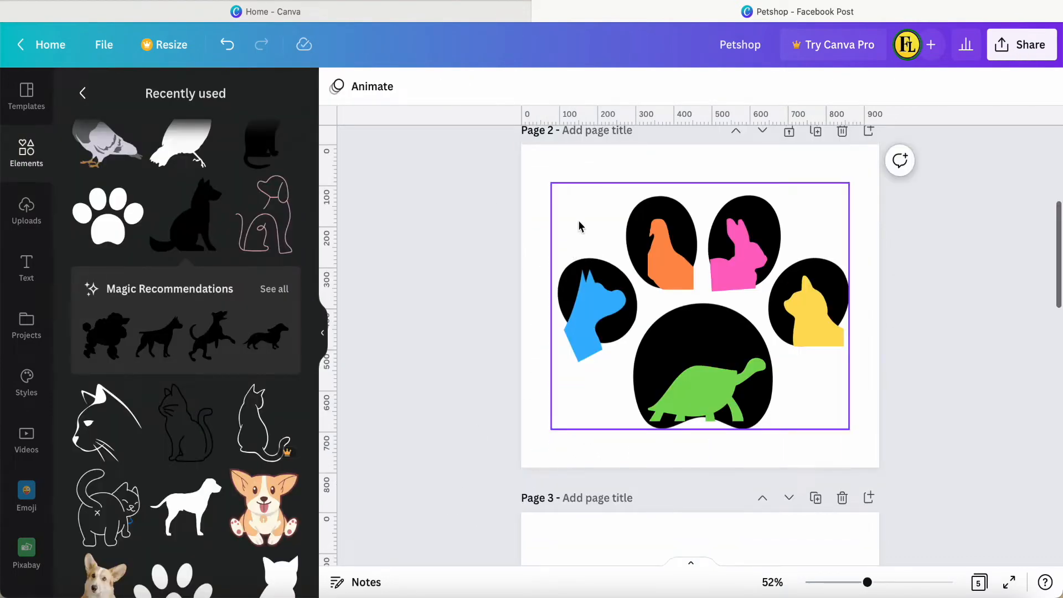
pyautogui.click(572, 197)
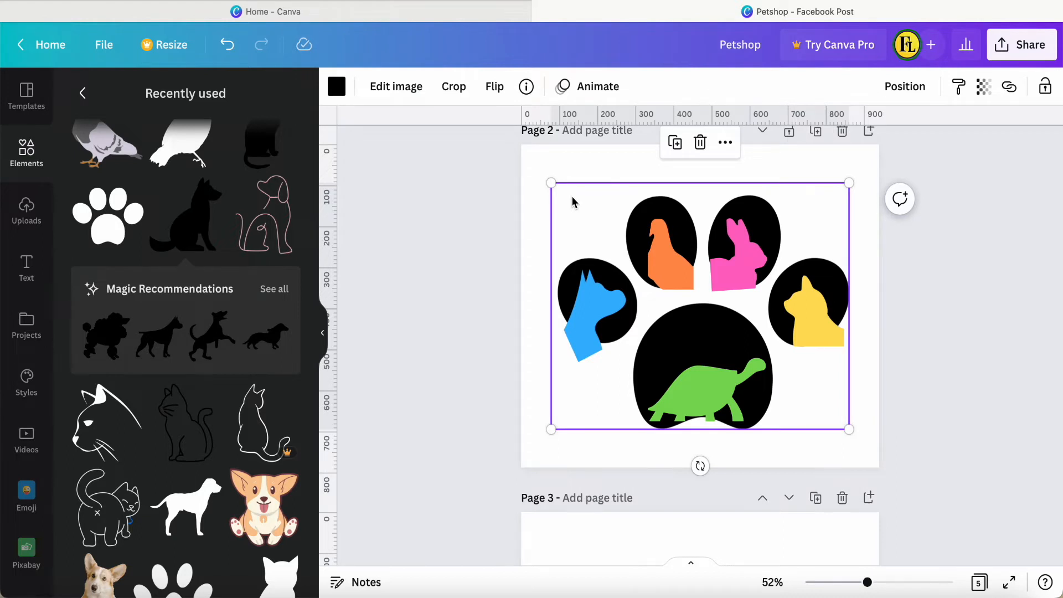
pyautogui.rightClick(572, 201)
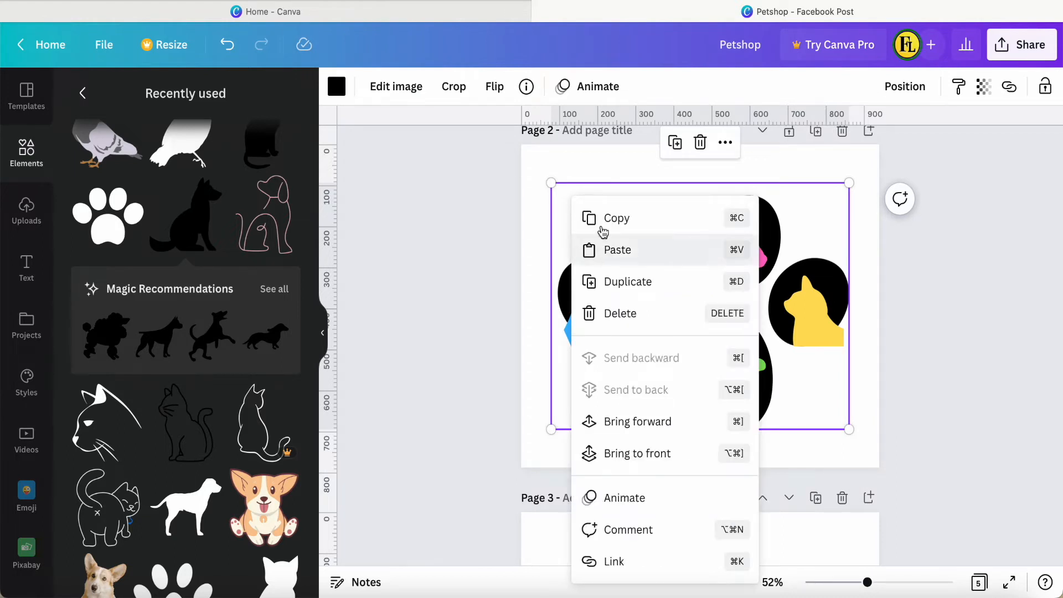
pyautogui.click(598, 218)
pyautogui.scroll(-5, 515, 266)
pyautogui.click(533, 285)
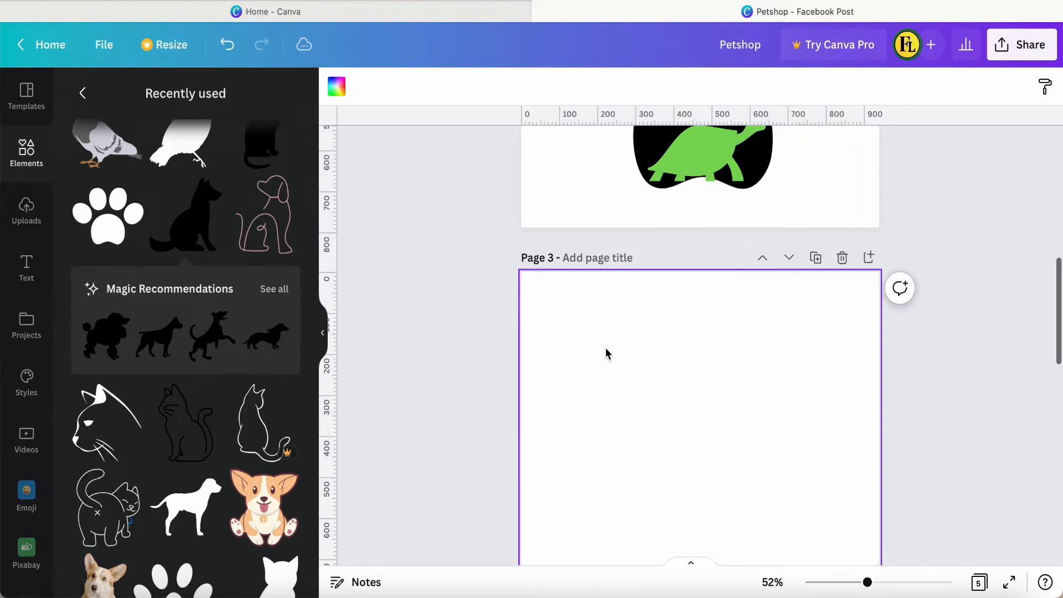
pyautogui.rightClick(607, 352)
pyautogui.click(642, 381)
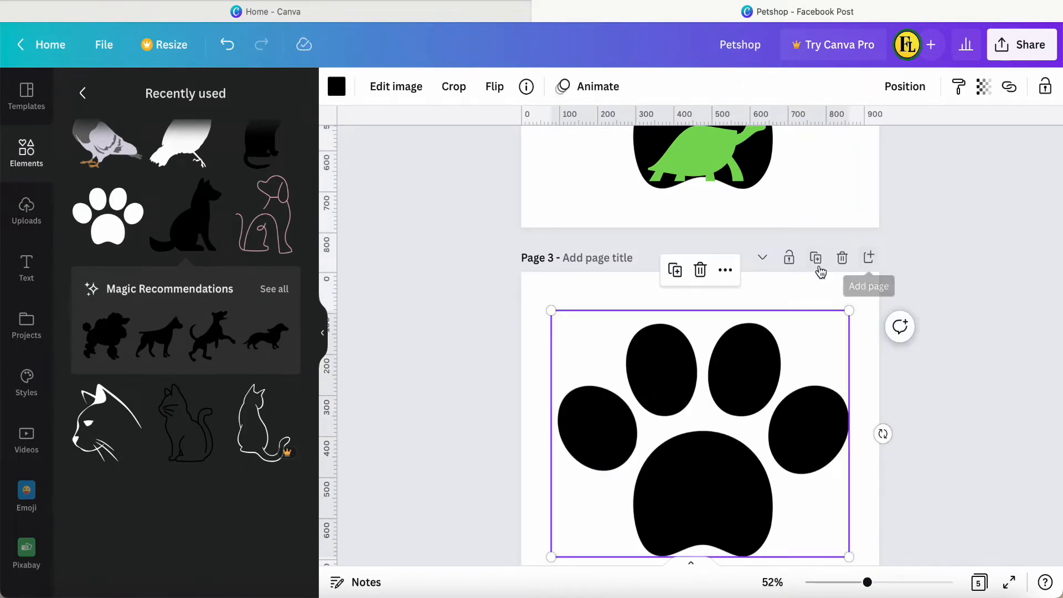
# Set the background colour of page 3 to black
pyautogui.scroll(-1, 777, 362)
pyautogui.click(534, 279)
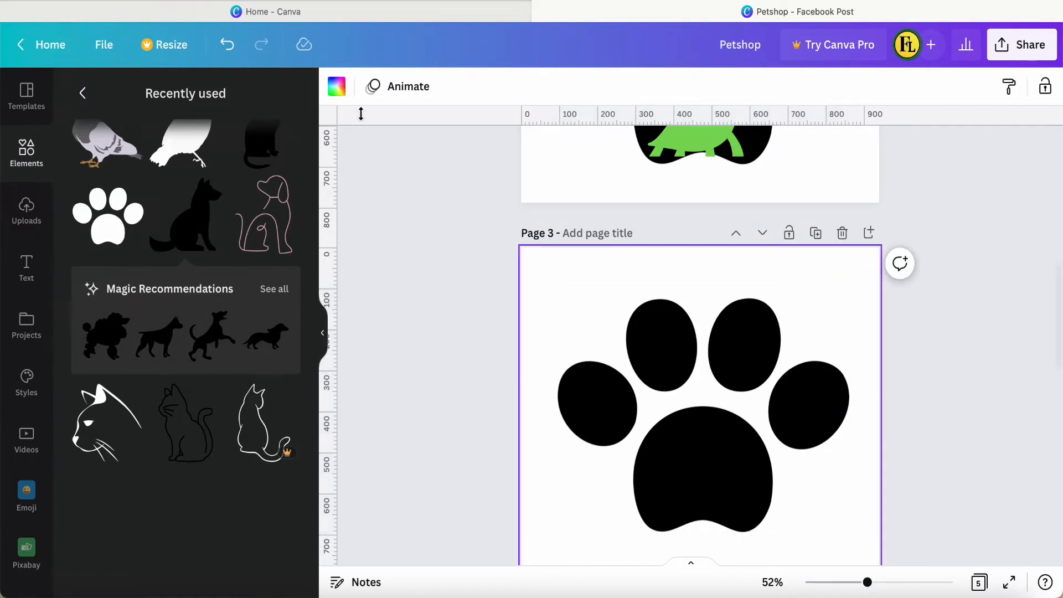
pyautogui.click(336, 88)
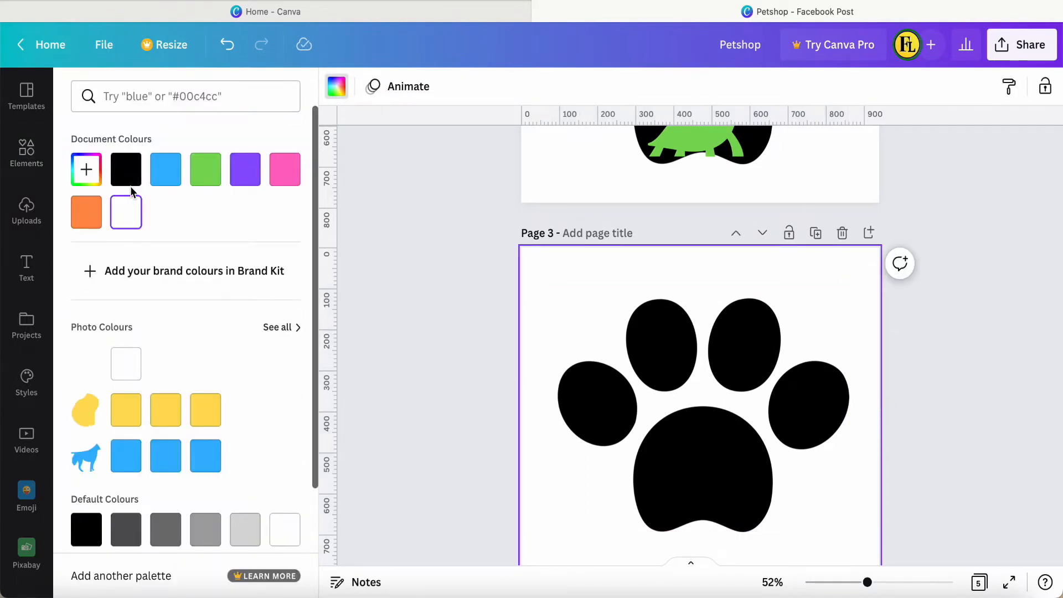
pyautogui.click(126, 170)
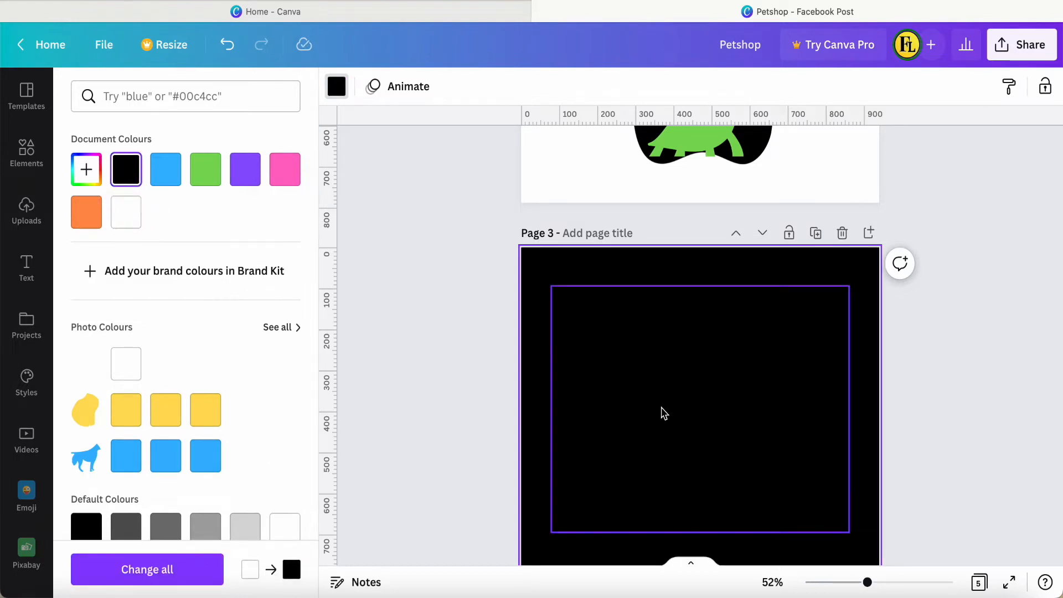
# Recolour the paw graphic on page 3 to white and deselect it
pyautogui.click(664, 413)
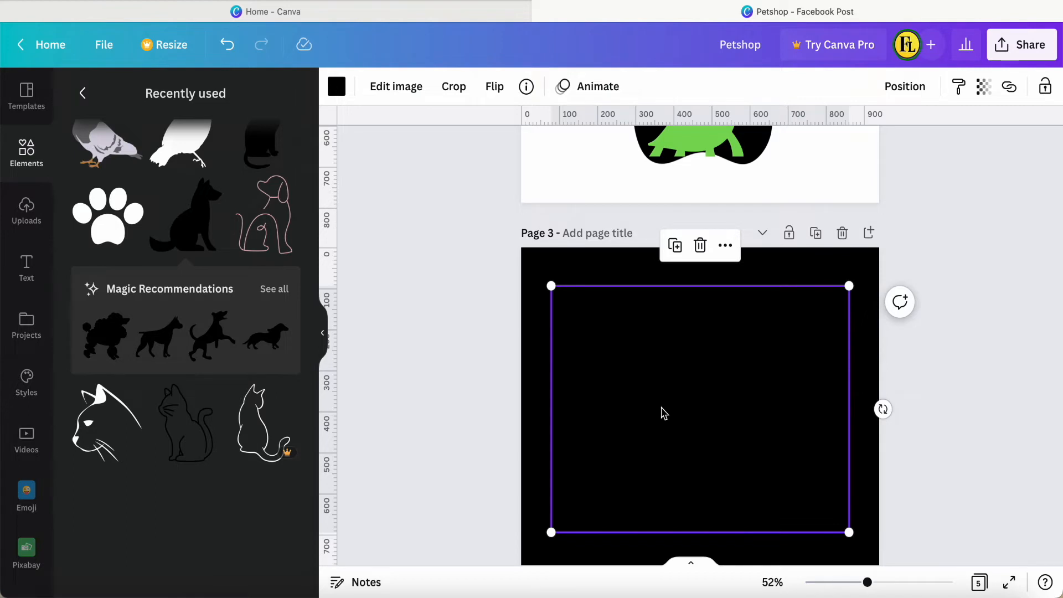
pyautogui.click(337, 86)
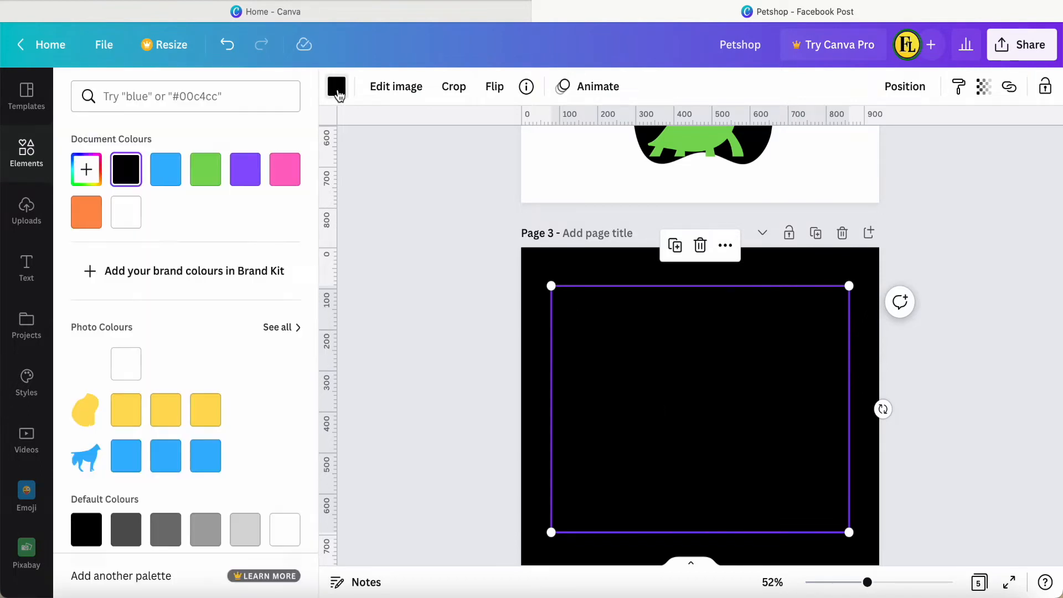
pyautogui.click(129, 216)
pyautogui.click(388, 344)
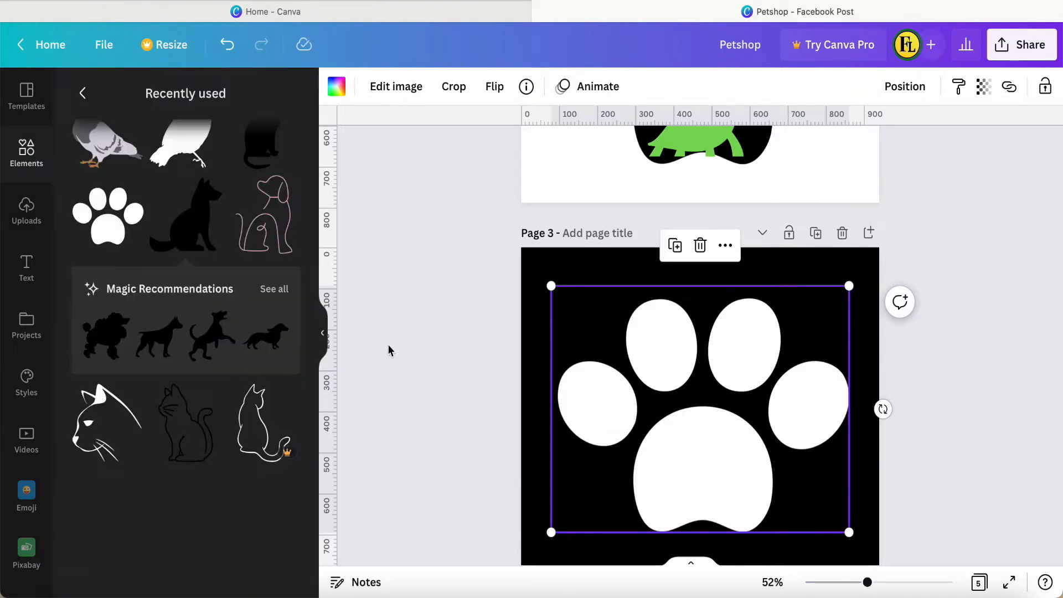
pyautogui.click(387, 344)
# Download only page 3 as a PNG and return to the design
pyautogui.scroll(-3, 415, 400)
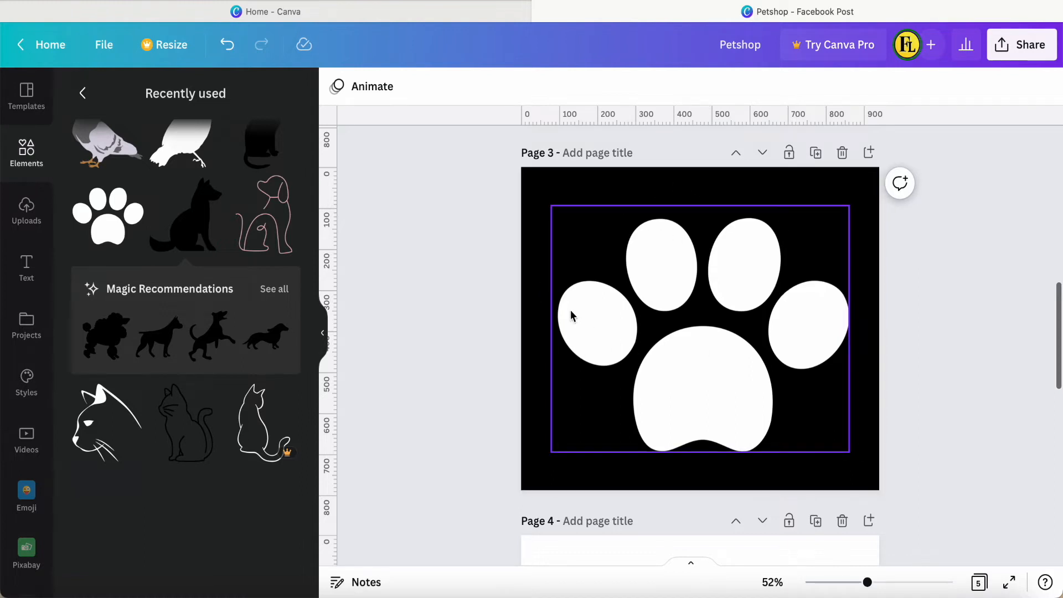
pyautogui.click(1023, 45)
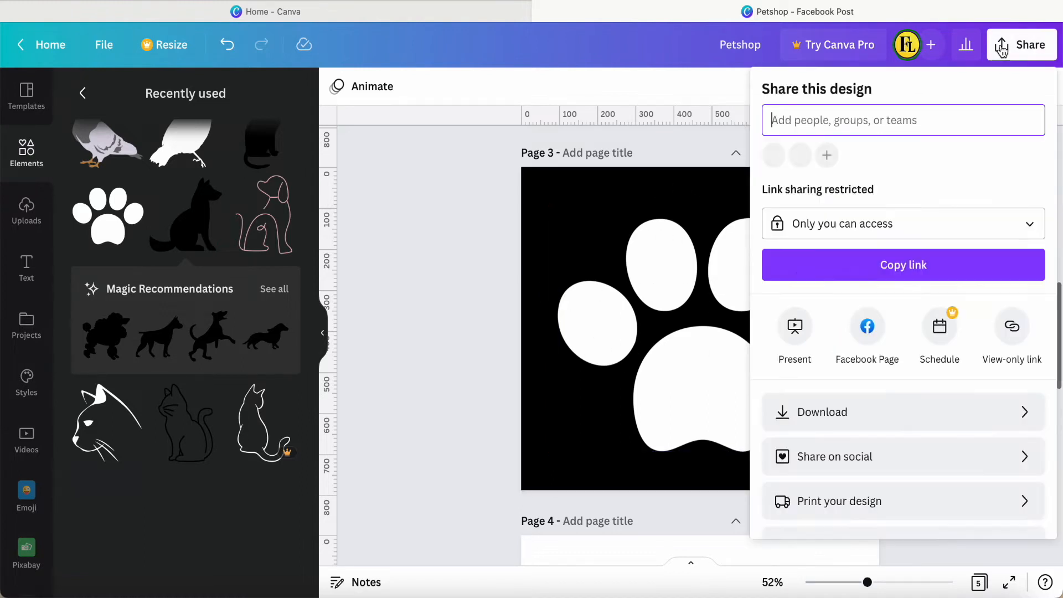
pyautogui.click(885, 412)
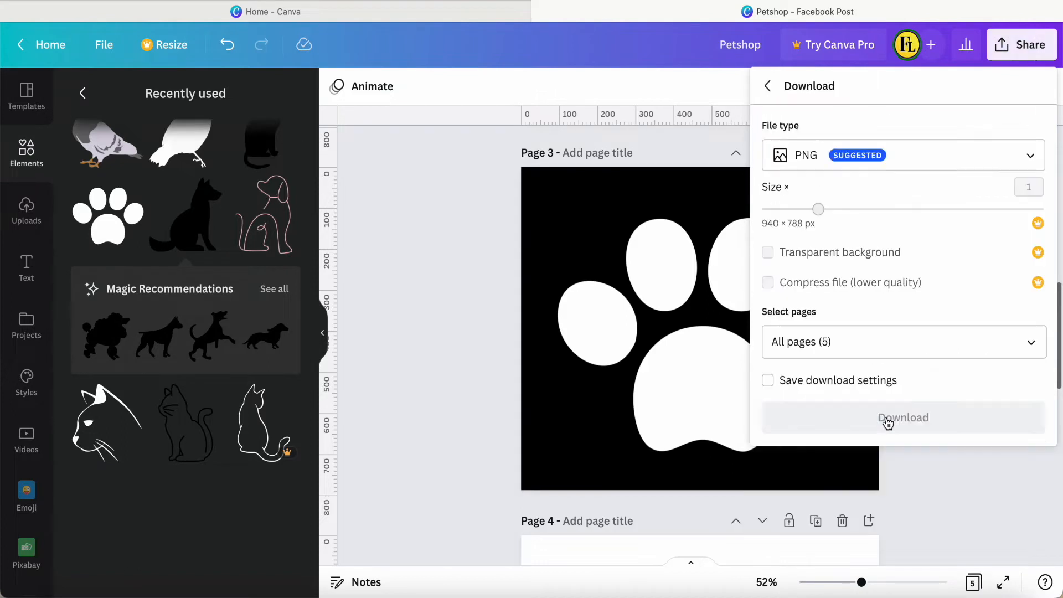
pyautogui.click(1029, 346)
pyautogui.click(802, 90)
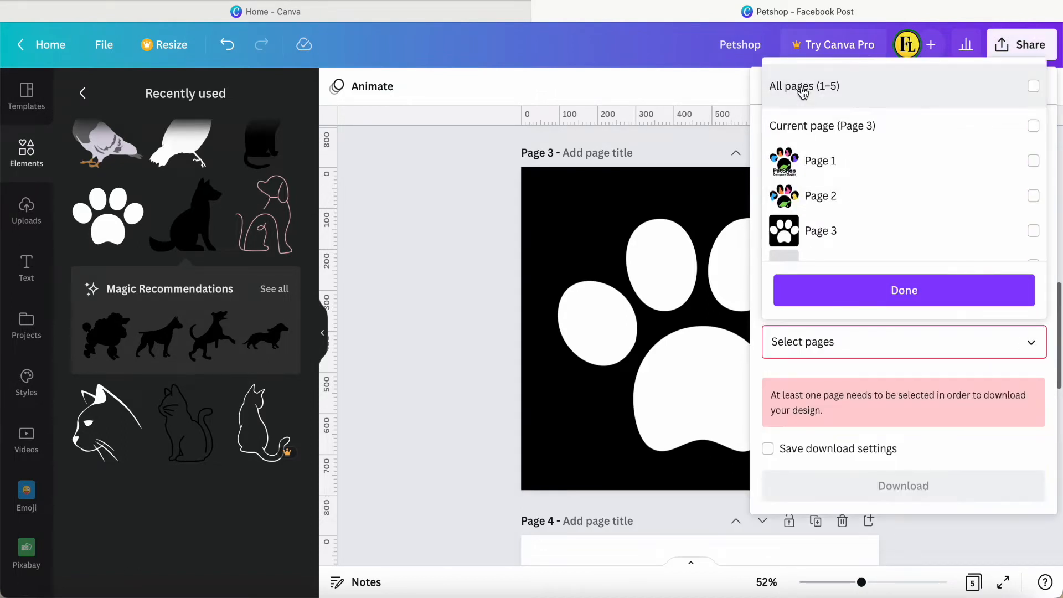
pyautogui.click(838, 233)
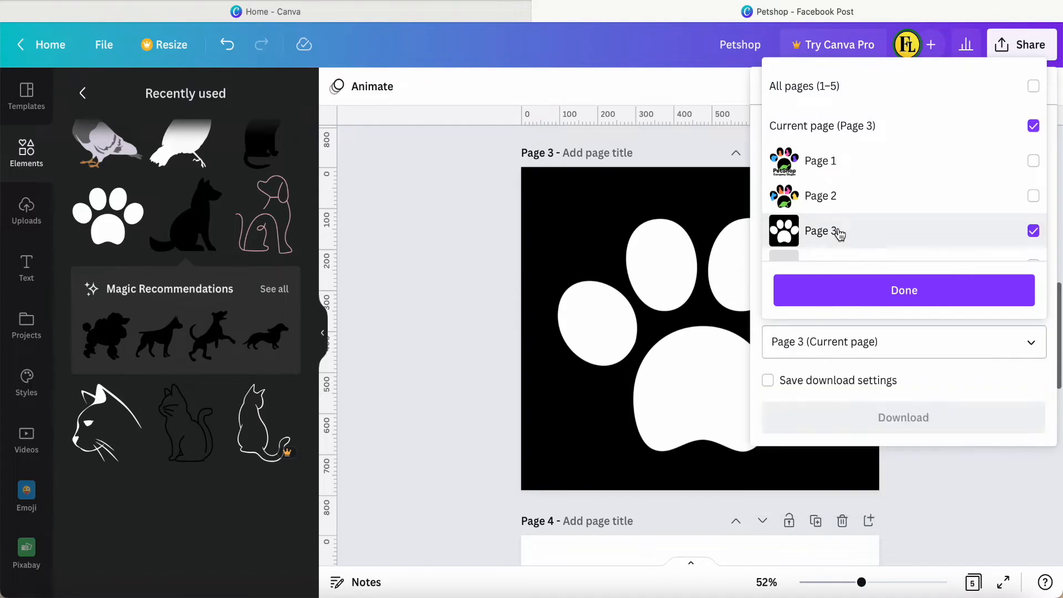
pyautogui.click(904, 290)
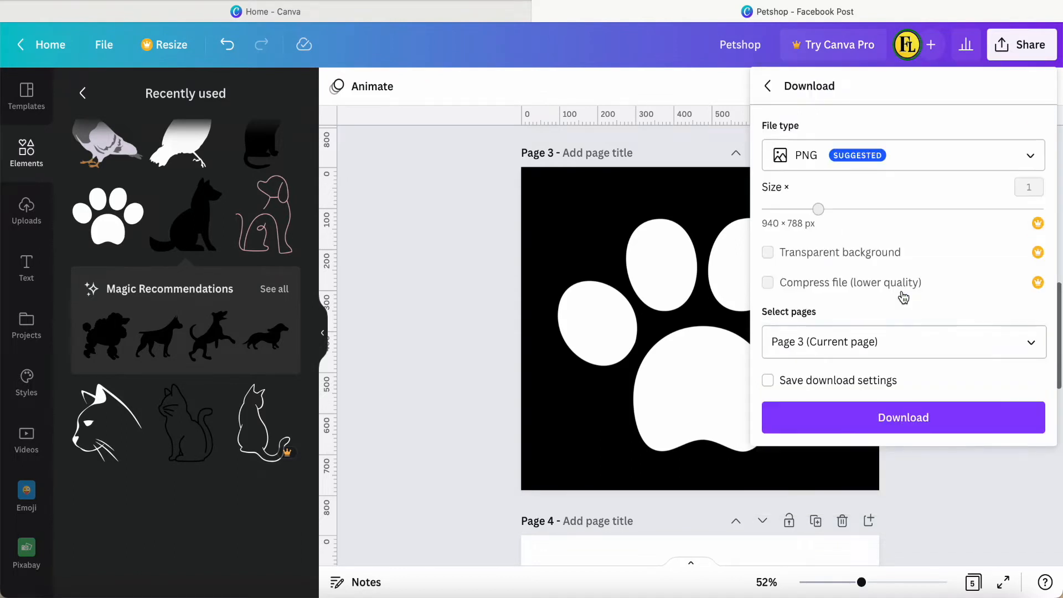
pyautogui.click(902, 418)
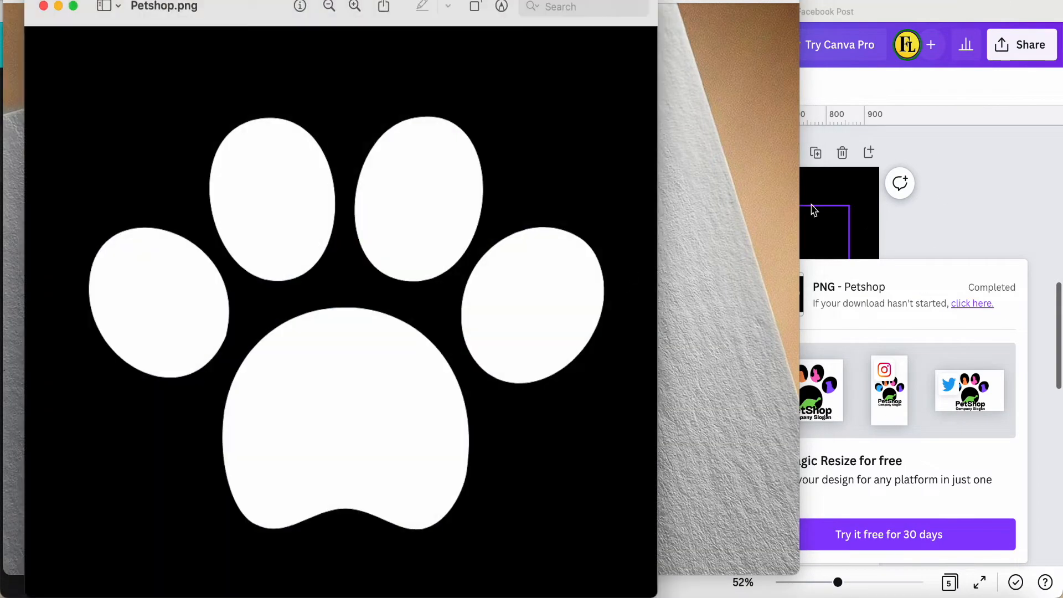
pyautogui.click(966, 164)
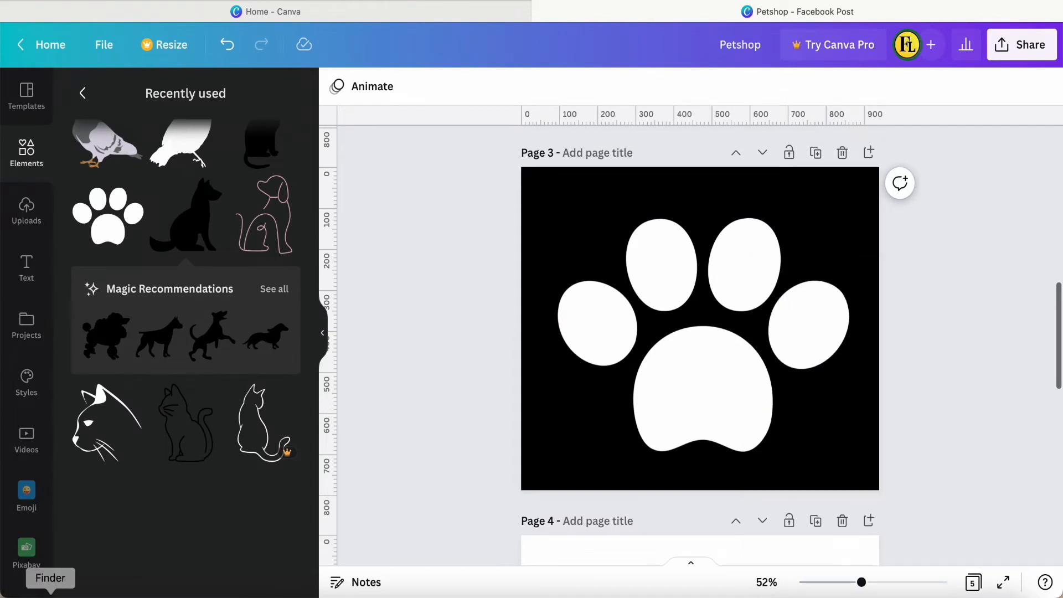
# Switch to Finder, open the downloaded Petshop.png in Preview and show its markup tools
pyautogui.click(50, 595)
pyautogui.doubleClick(530, 115)
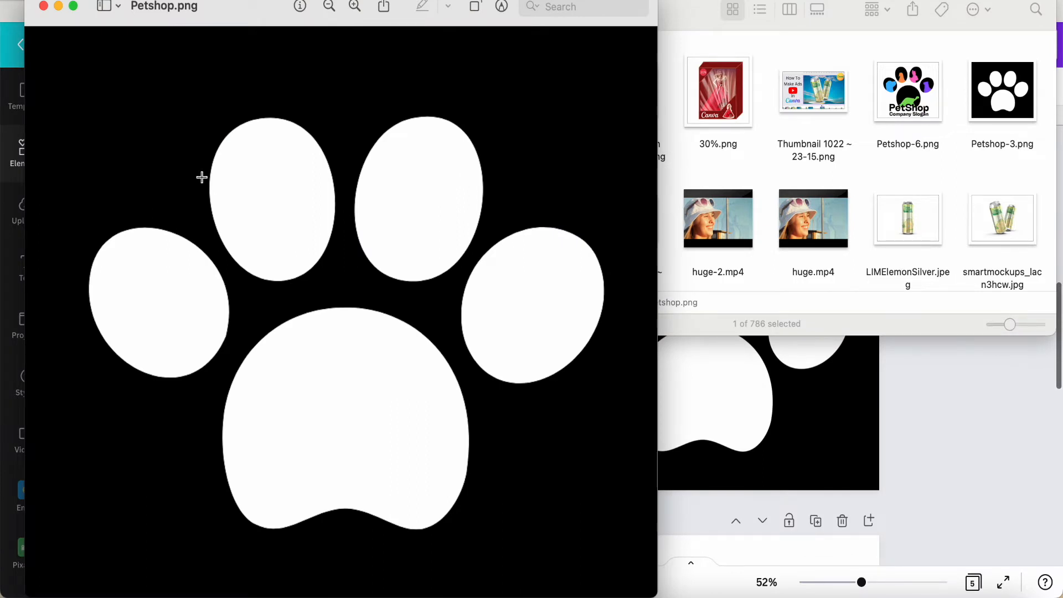
pyautogui.click(501, 7)
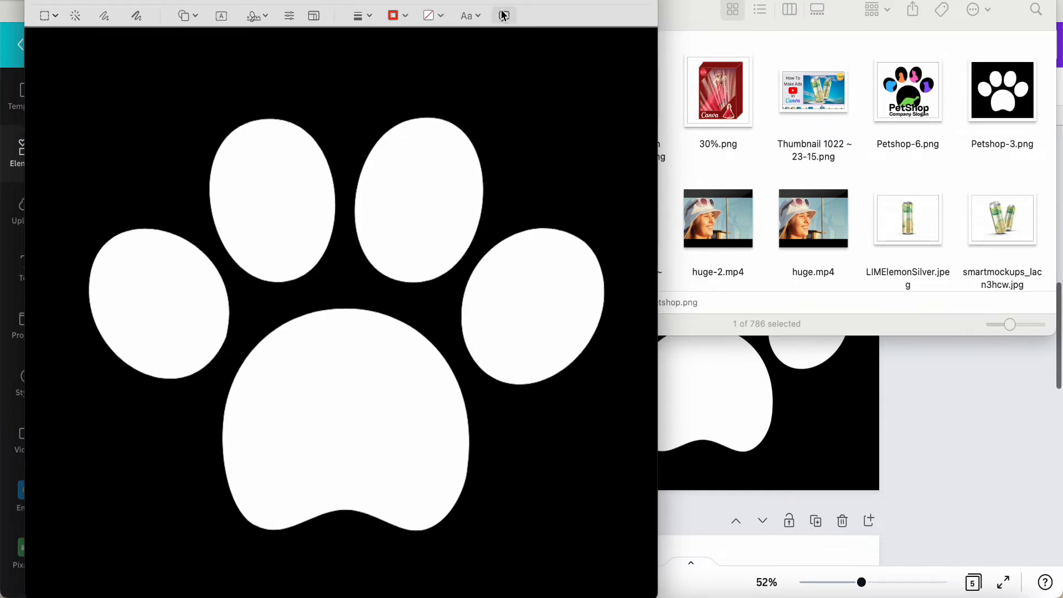
# Try to remove the paw's white outer left toe with Instant Alpha, undo the removal and close the open images
pyautogui.click(76, 20)
pyautogui.click(75, 17)
pyautogui.moveTo(131, 279); pyautogui.dragTo(139, 289)
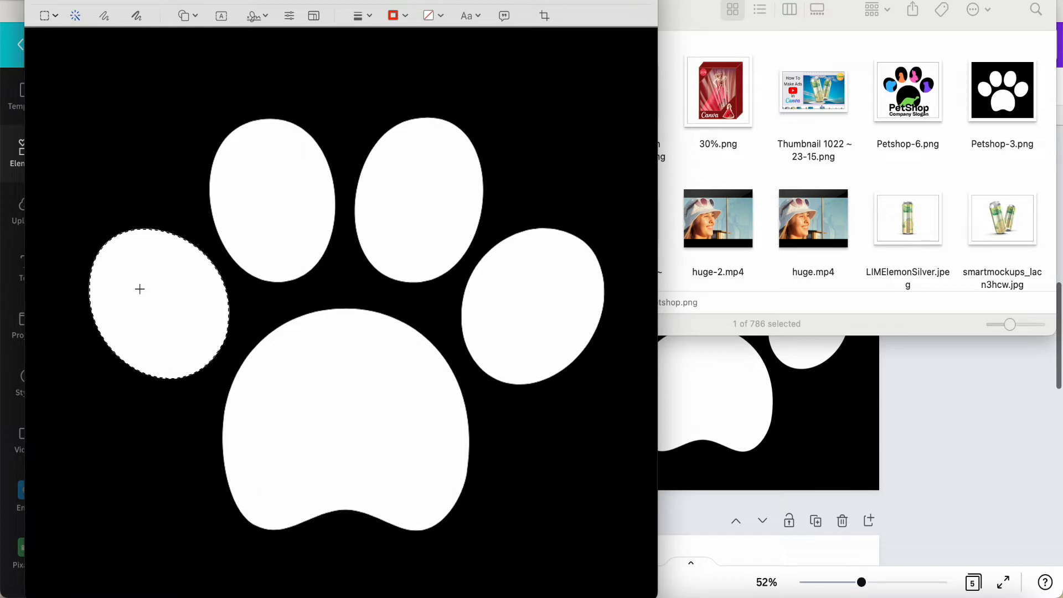
pyautogui.press('Delete')
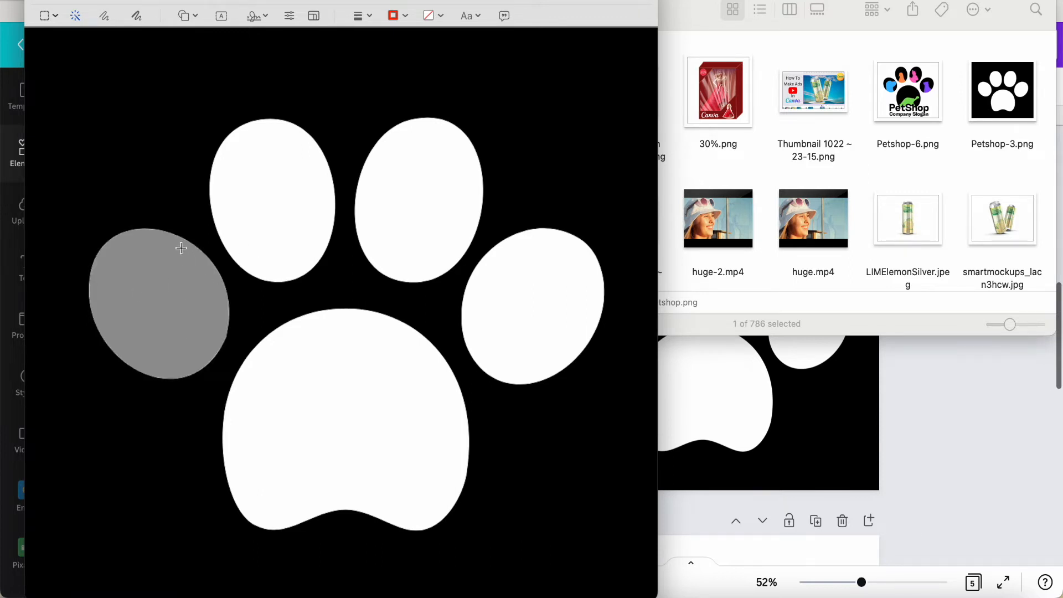
pyautogui.press('super+z')
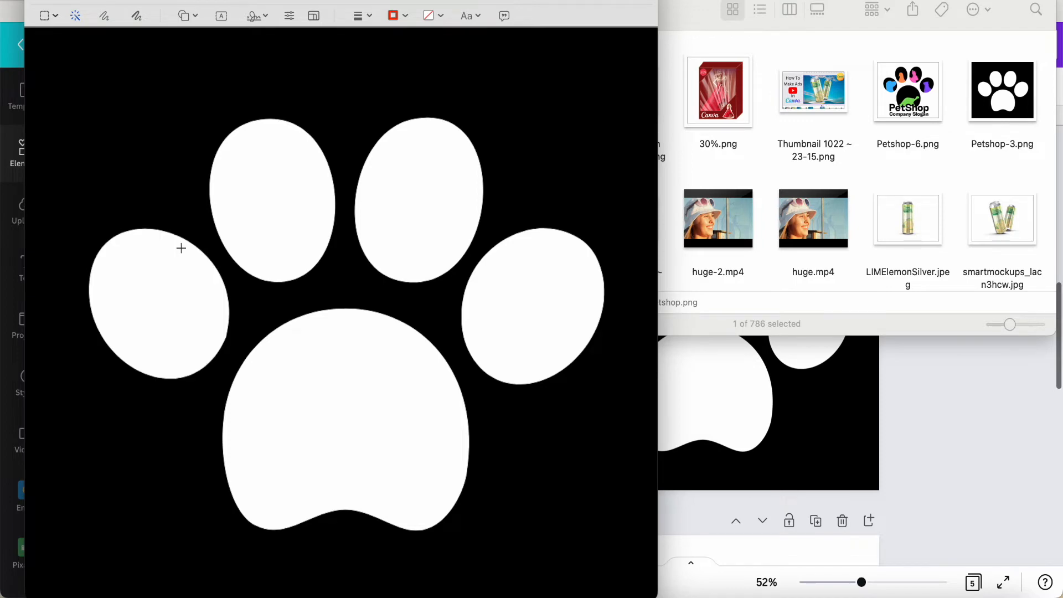
pyautogui.press('super+w')
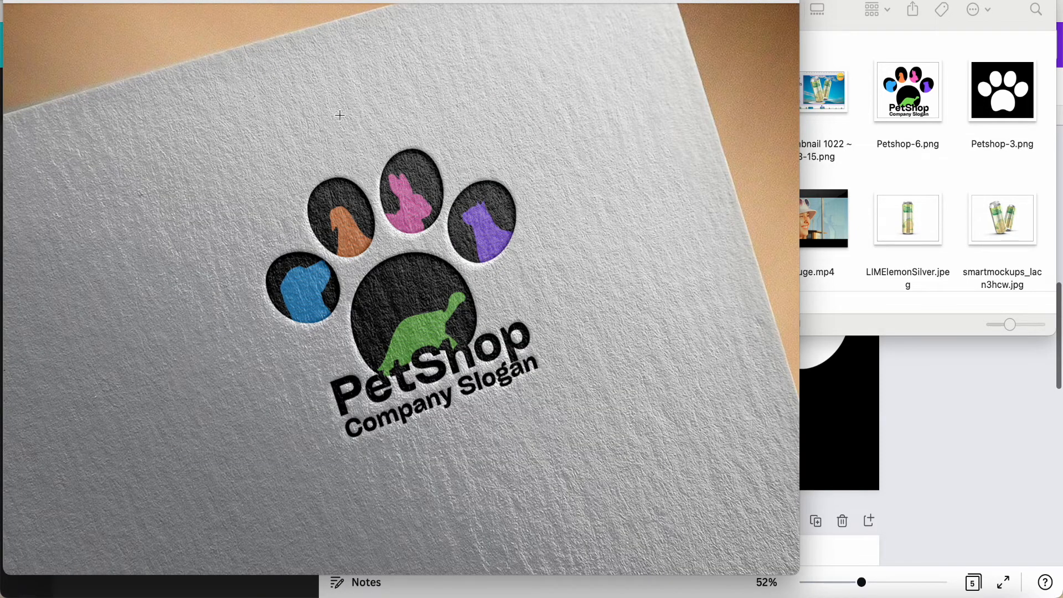
pyautogui.press('super+w')
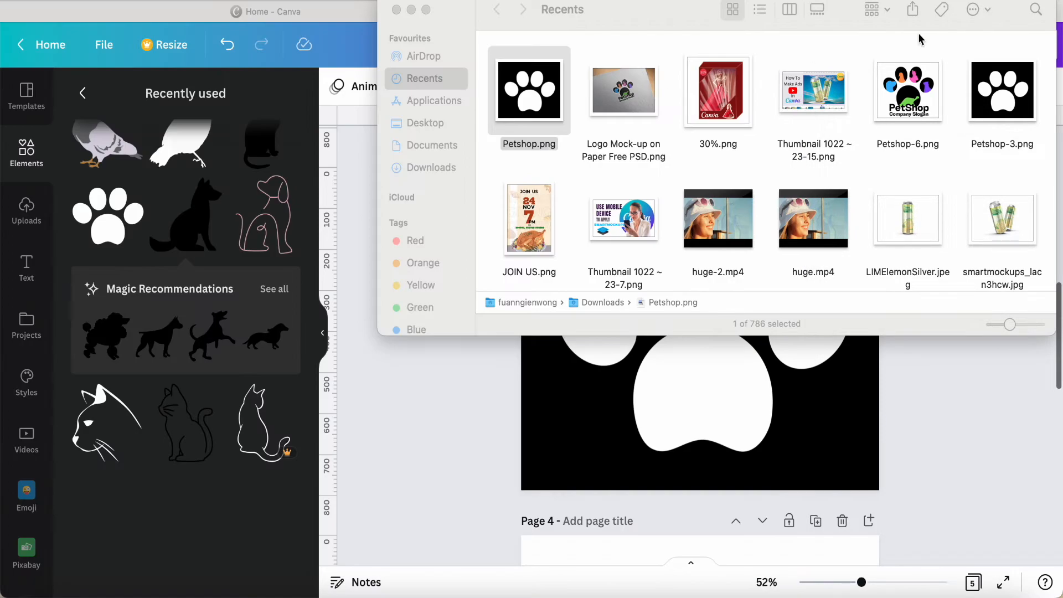
# Close the Finder window and add a blank page after page 3 of the Canva design
pyautogui.click(396, 10)
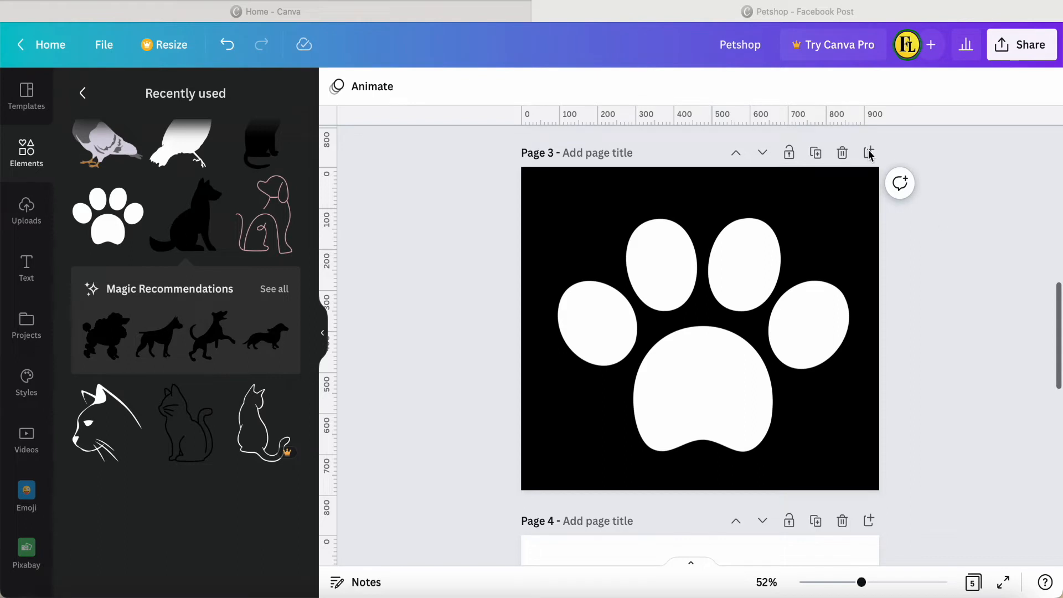
pyautogui.scroll(-3, 740, 373)
pyautogui.scroll(2, 742, 371)
pyautogui.scroll(3, 742, 371)
pyautogui.click(868, 288)
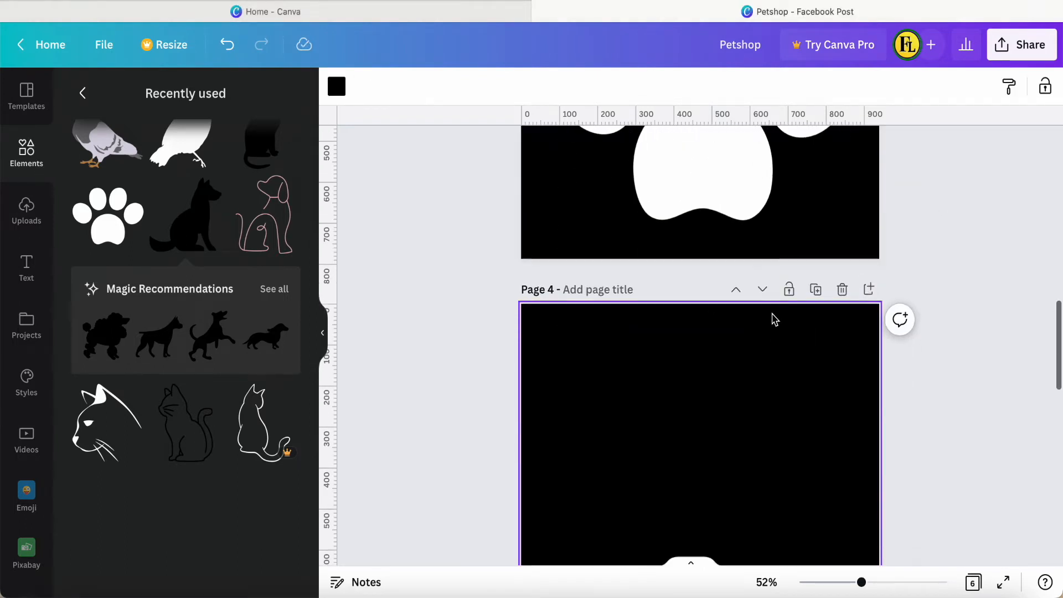
# Place the uploaded black paw image with transparent pads on page 4 and view its image editing options
pyautogui.scroll(-1, 702, 407)
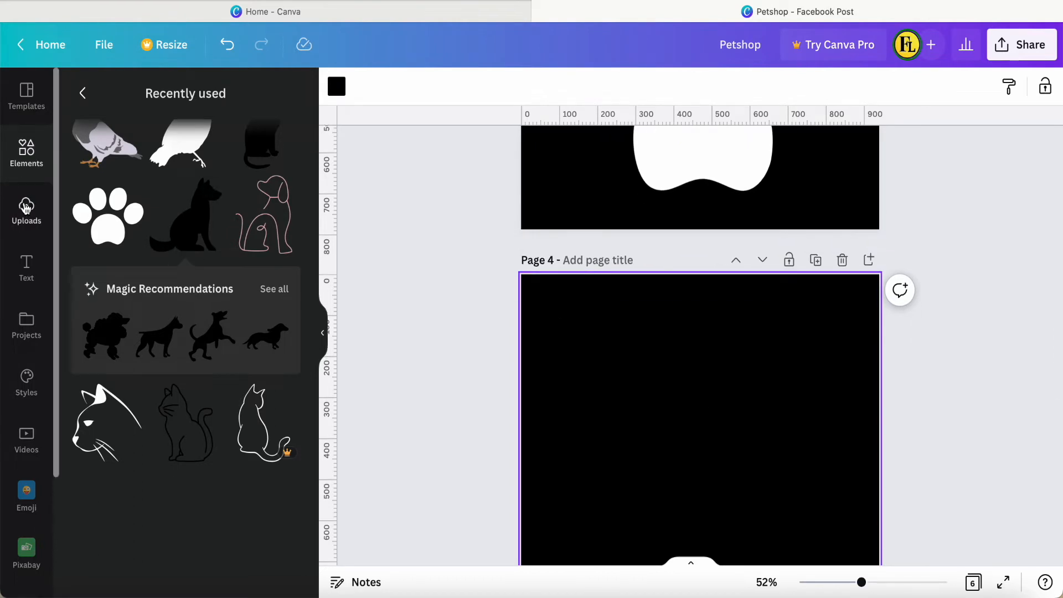
pyautogui.click(26, 207)
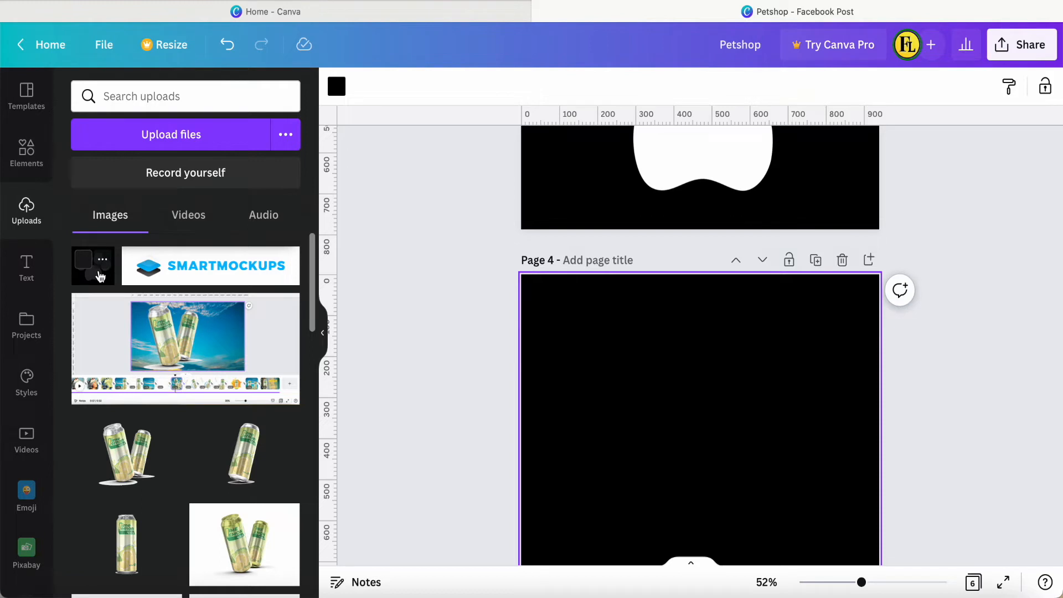
pyautogui.click(100, 275)
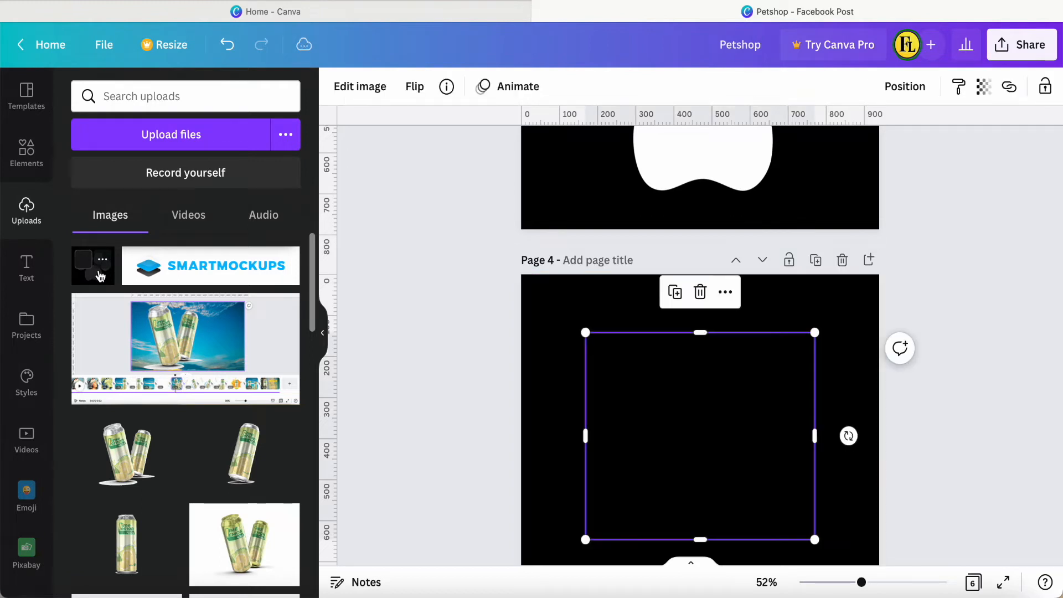
pyautogui.click(361, 88)
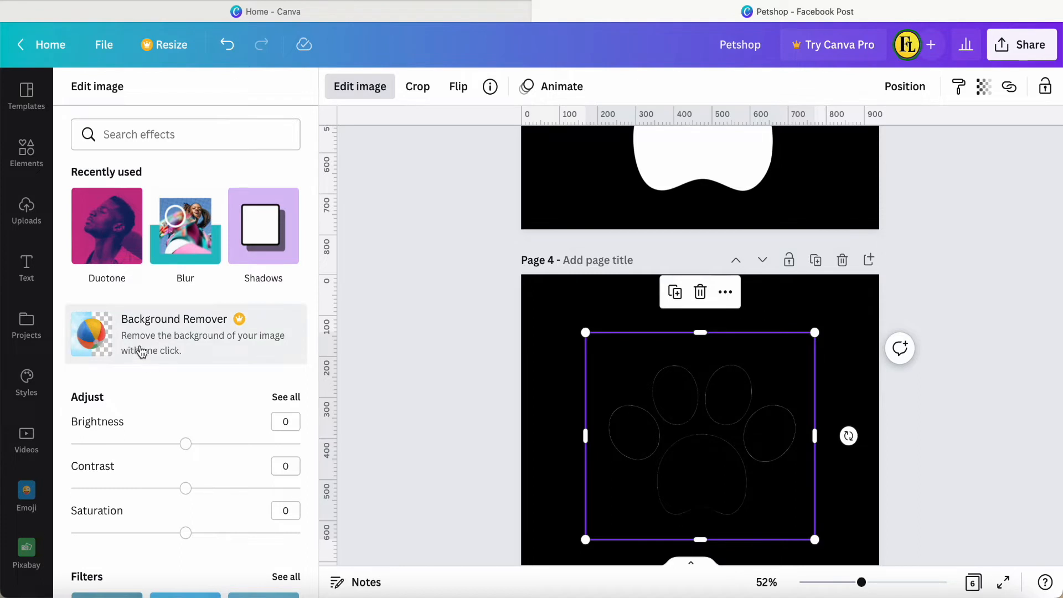
pyautogui.press('Escape')
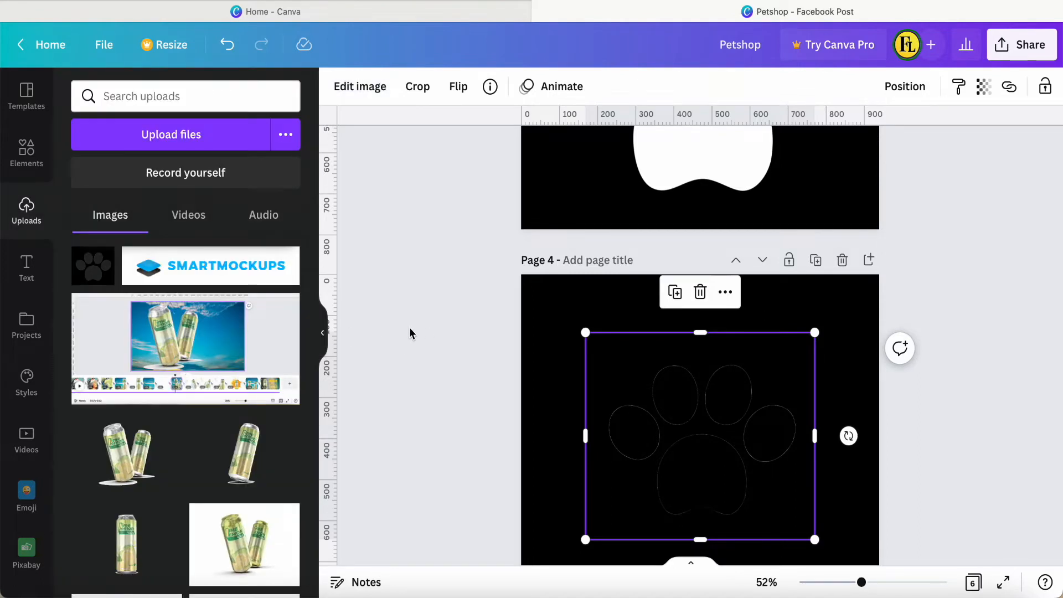
pyautogui.press('Escape')
# Set the background colour of page 4 to white
pyautogui.click(535, 309)
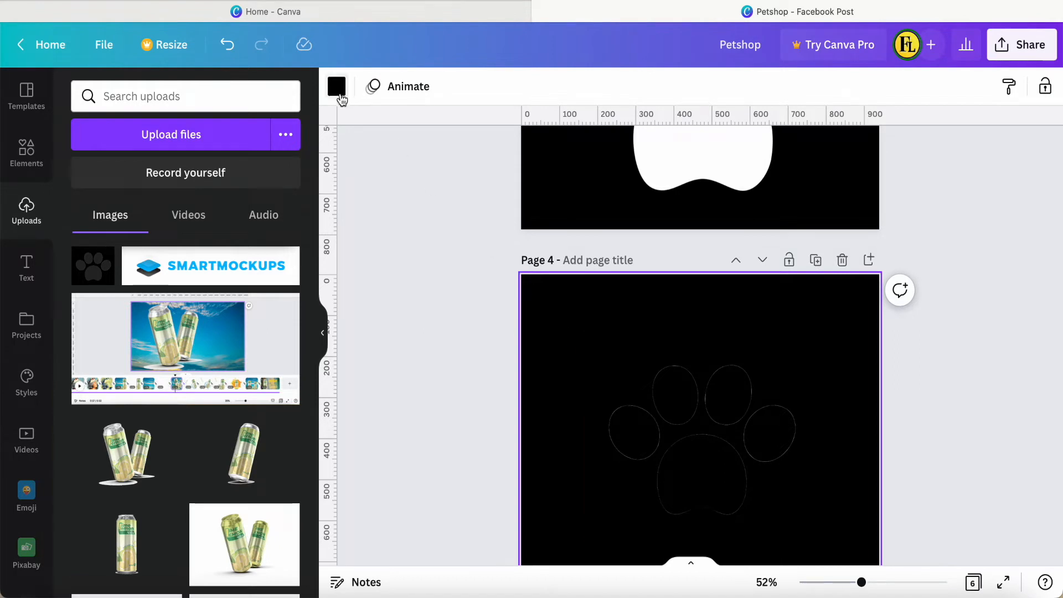
pyautogui.click(337, 88)
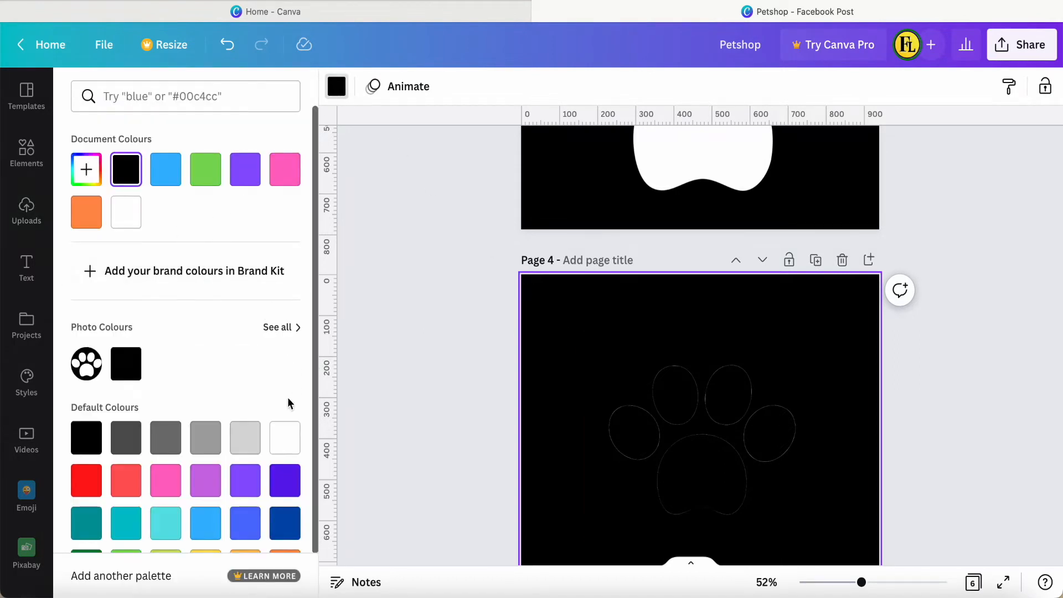
pyautogui.click(285, 437)
pyautogui.click(466, 331)
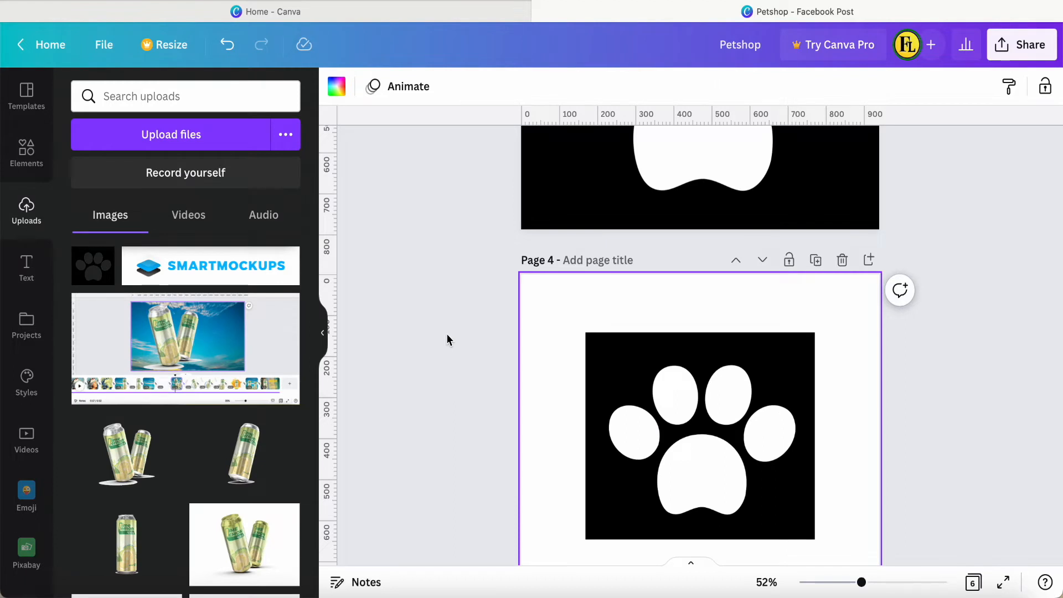
# Add the uploaded paw cutout image over the animal paw on page 2 and enlarge it to fill the page
pyautogui.scroll(2, 446, 333)
pyautogui.scroll(15, 446, 339)
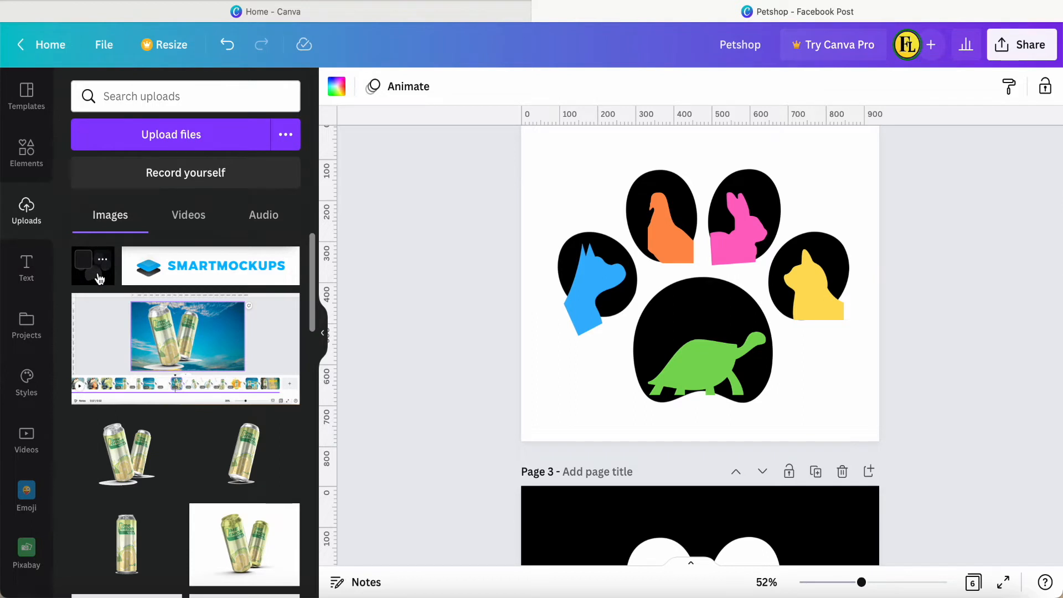
pyautogui.click(99, 274)
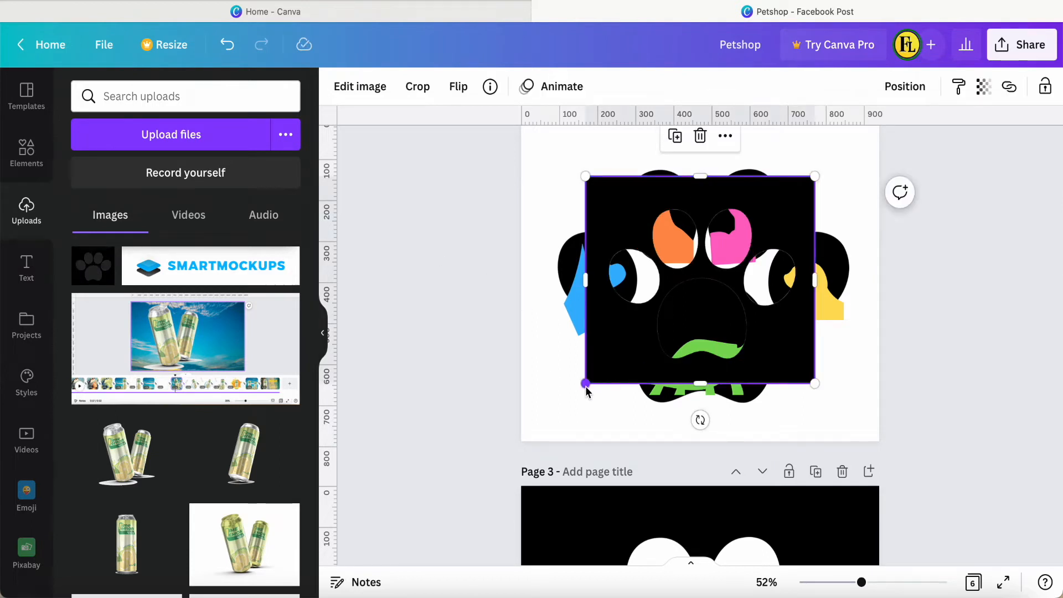
pyautogui.moveTo(577, 400); pyautogui.dragTo(529, 456)
pyautogui.moveTo(815, 177); pyautogui.dragTo(885, 128)
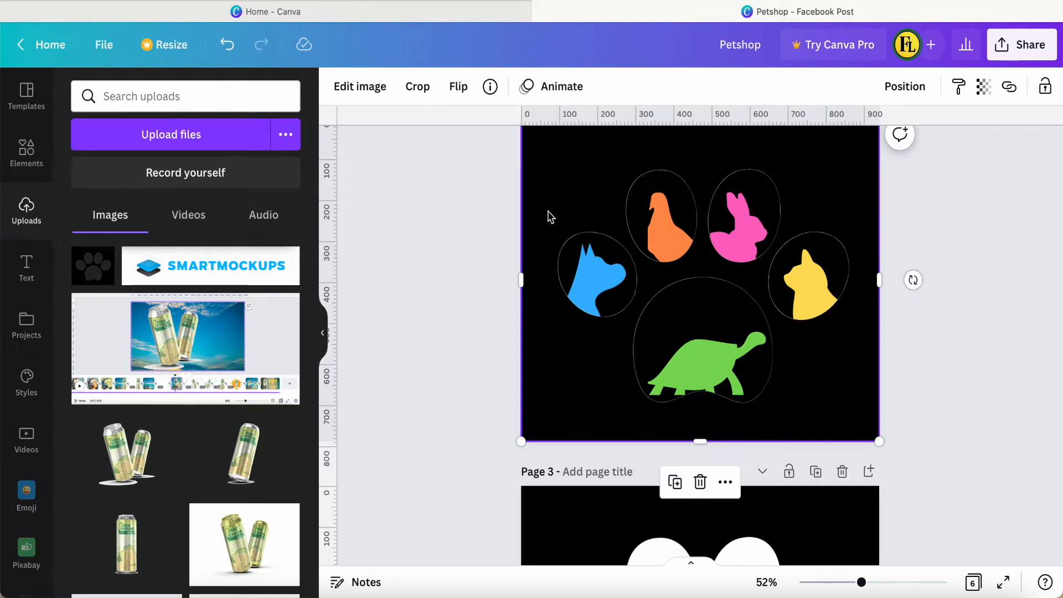
# Apply the Cherry Duotone effect to the cutout image with both highlights and shadows set to white #ffffff
pyautogui.click(360, 88)
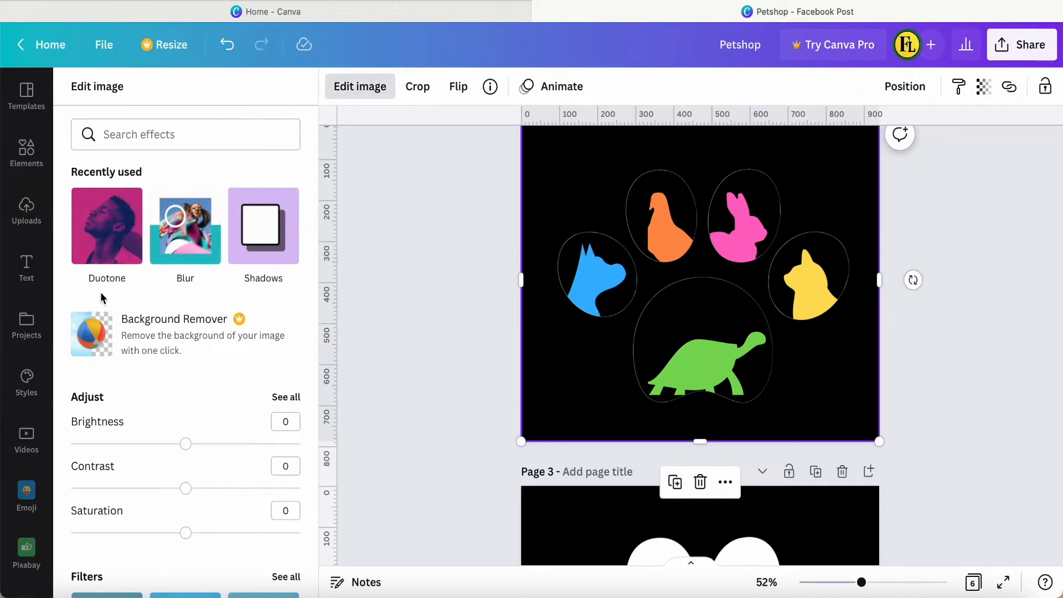
pyautogui.click(113, 231)
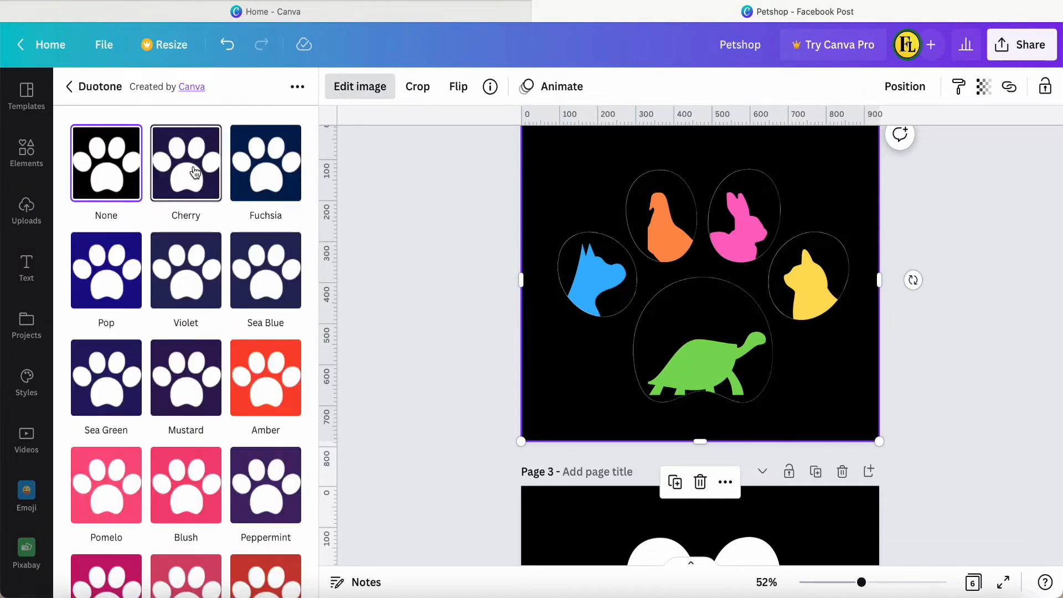
pyautogui.click(194, 172)
pyautogui.click(195, 172)
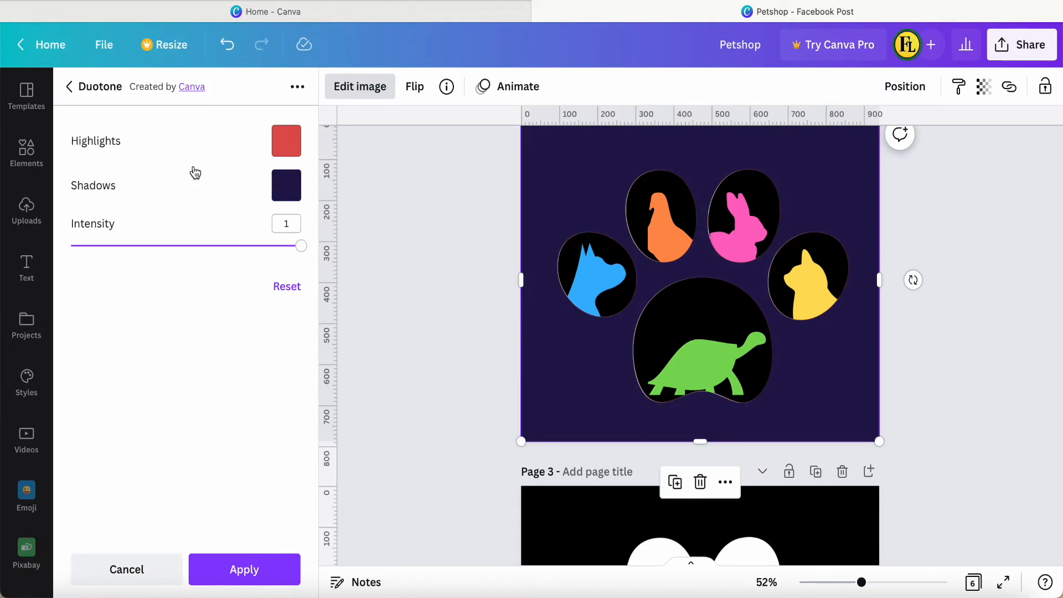
pyautogui.click(287, 141)
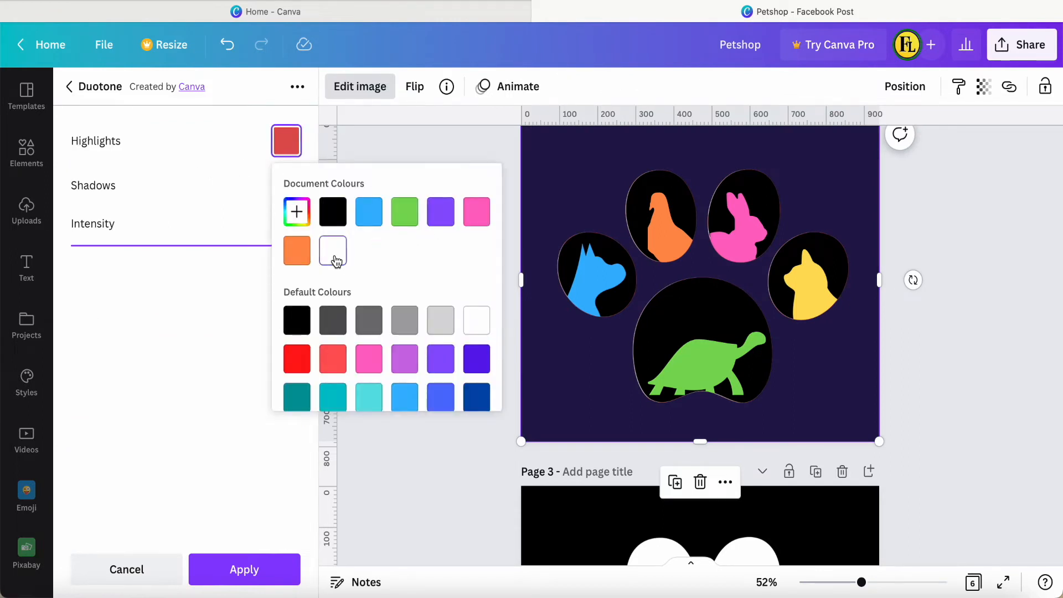
pyautogui.click(214, 181)
pyautogui.click(286, 185)
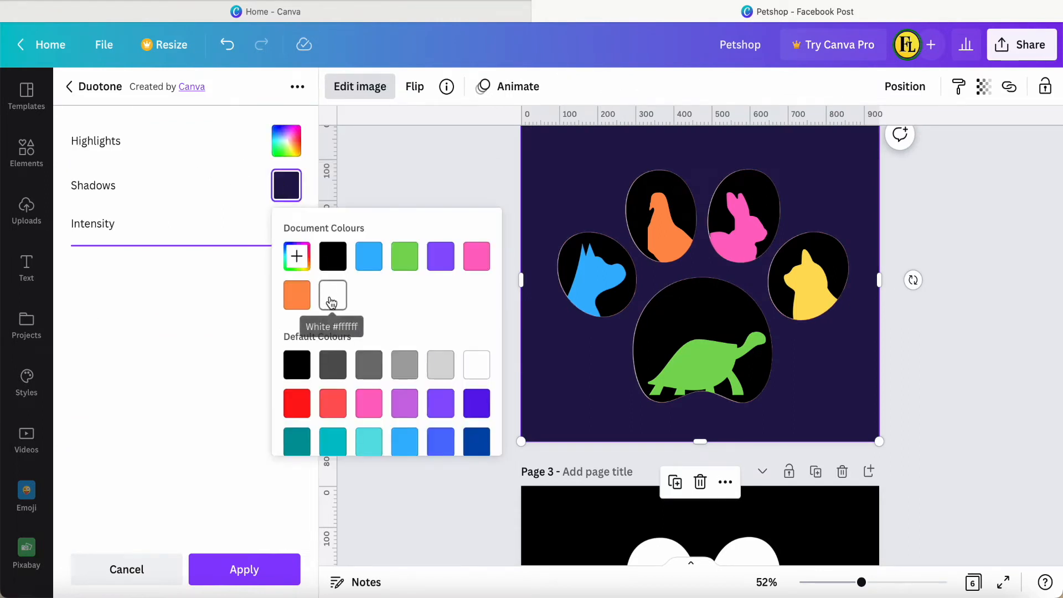
pyautogui.click(332, 296)
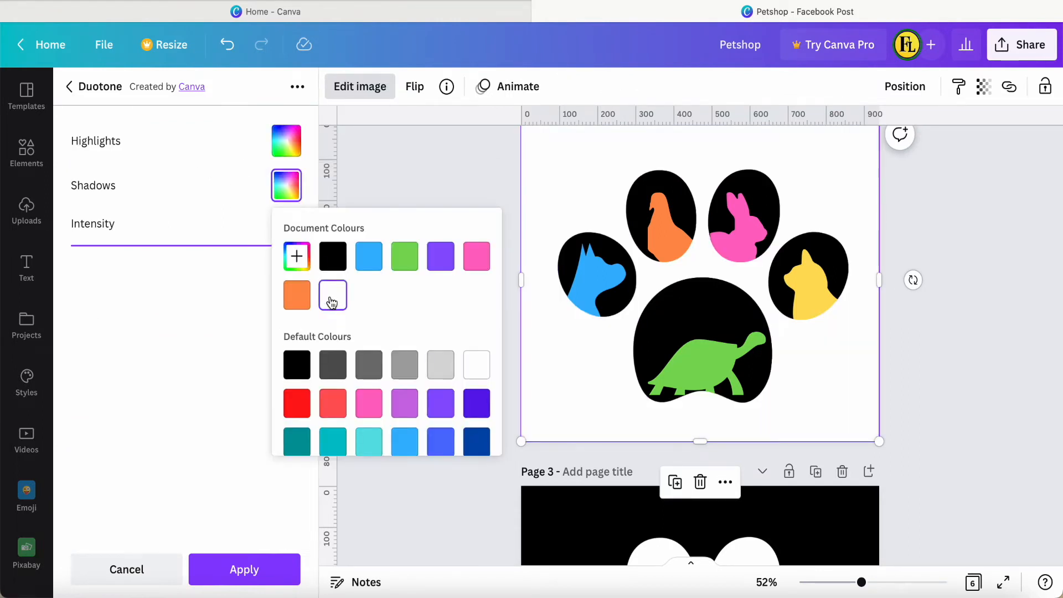
pyautogui.click(235, 573)
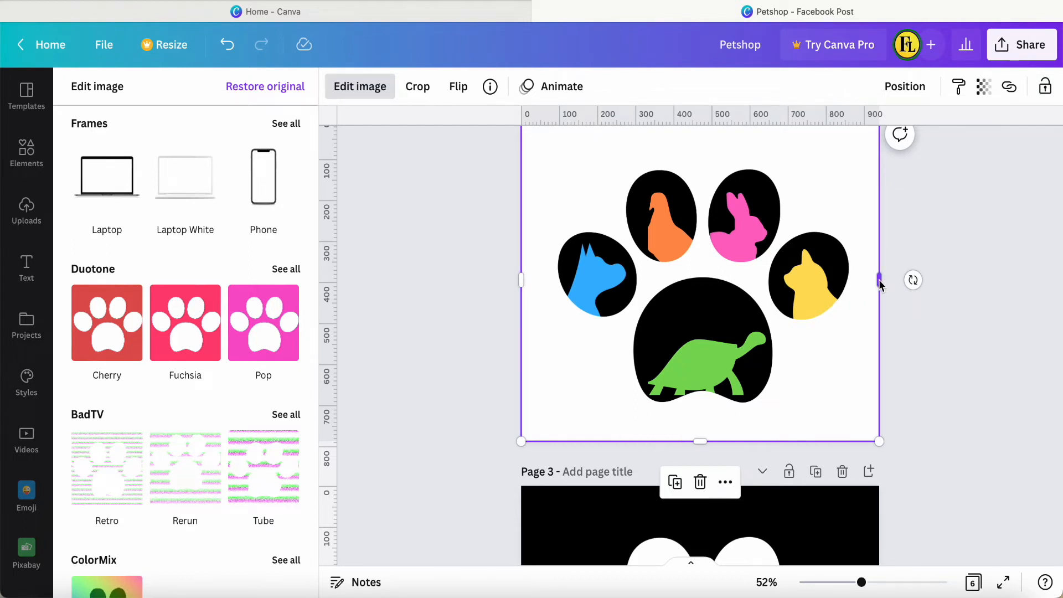
# Narrow the cutout image to a thin strip, then group the paw with its five animals and move the group to page 2's top edge
pyautogui.moveTo(880, 285); pyautogui.dragTo(547, 284)
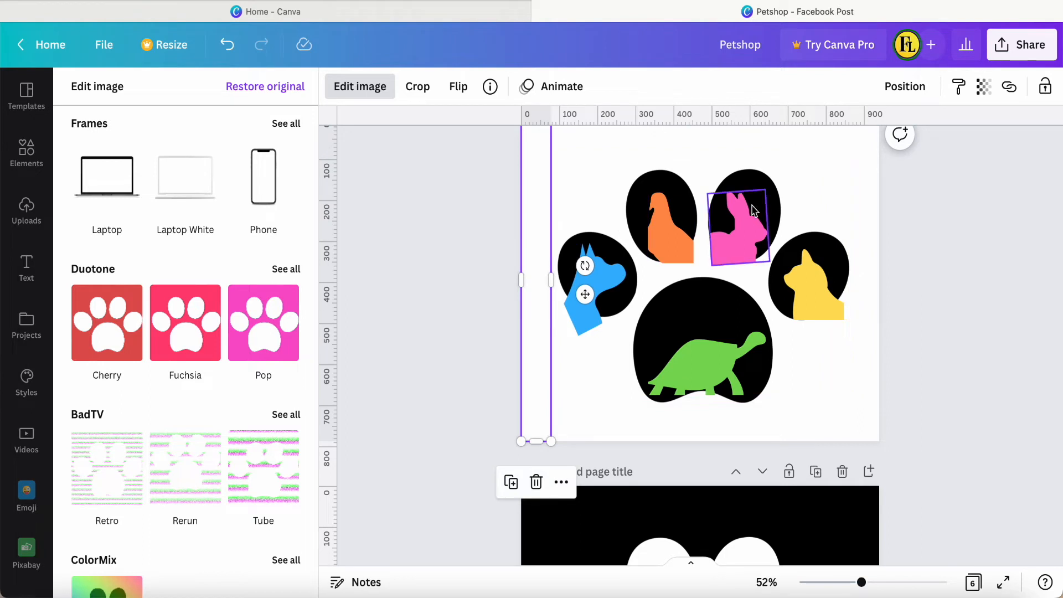
pyautogui.moveTo(551, 280); pyautogui.dragTo(537, 284)
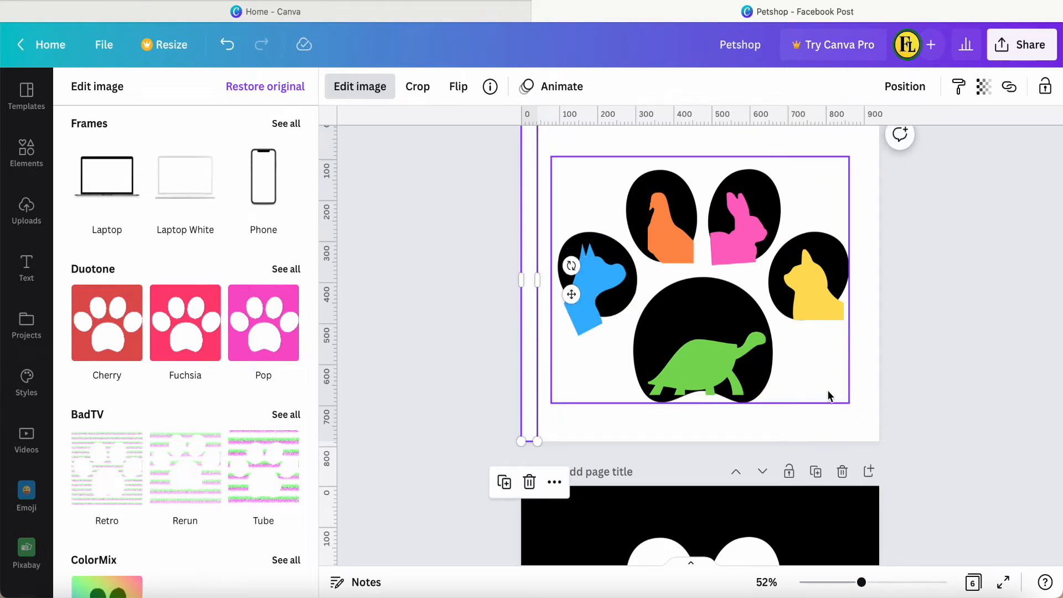
pyautogui.moveTo(851, 418); pyautogui.dragTo(620, 225)
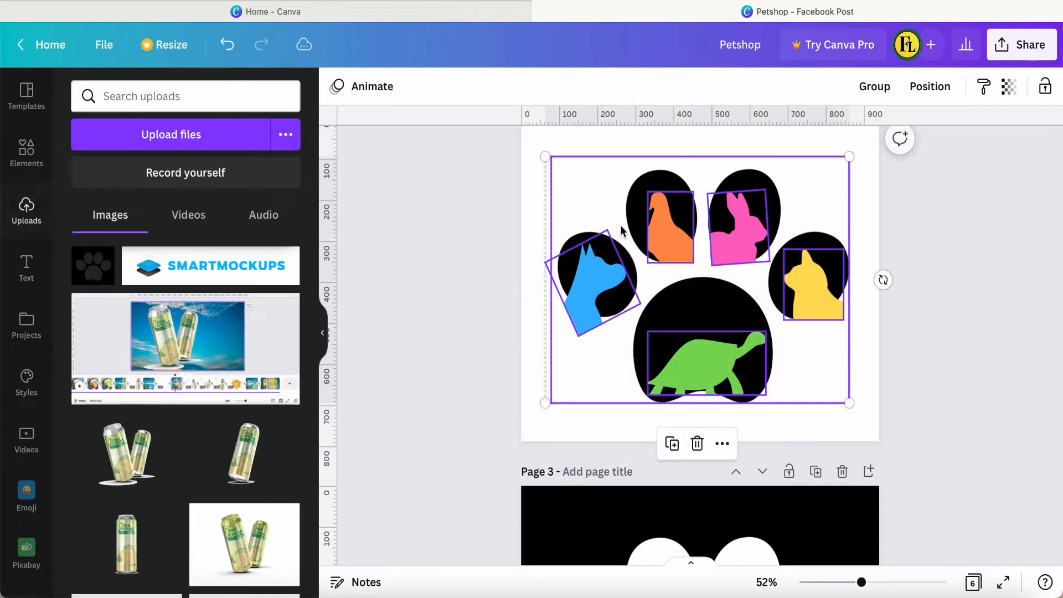
pyautogui.click(880, 88)
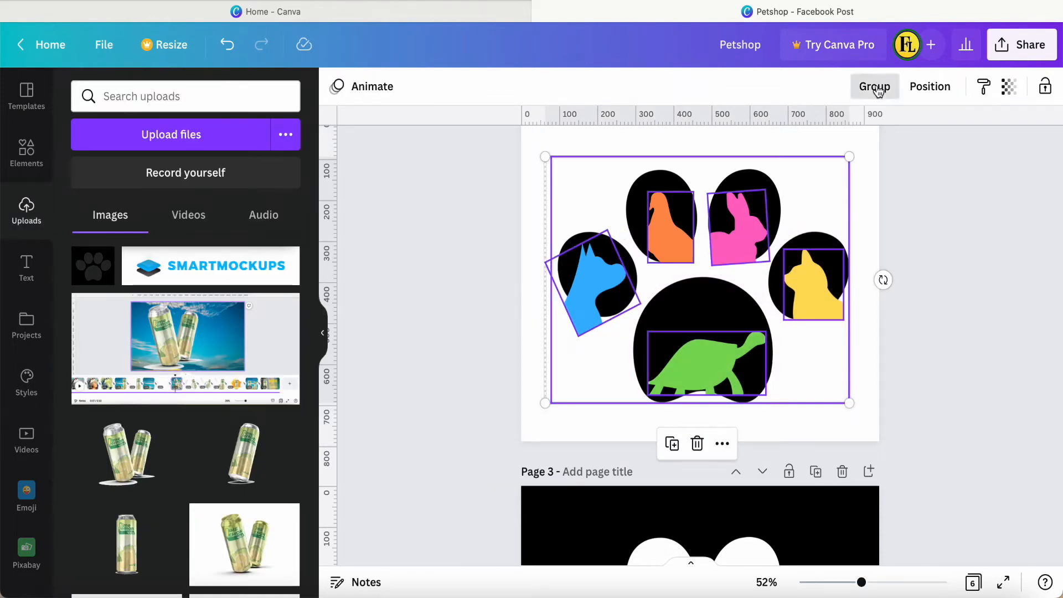
pyautogui.click(702, 319)
pyautogui.moveTo(700, 314); pyautogui.dragTo(699, 288)
pyautogui.scroll(3, 700, 288)
pyautogui.moveTo(698, 325); pyautogui.dragTo(694, 312)
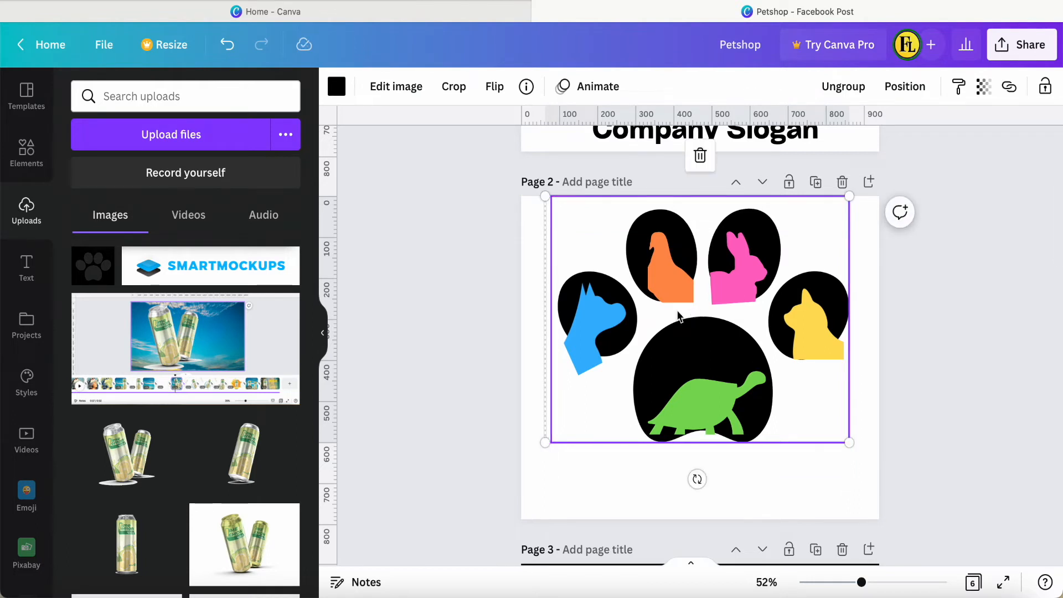
# Widen the cutout strip back to the full page width and shift it up so its openings align with the paw pads
pyautogui.click(529, 375)
pyautogui.moveTo(537, 357); pyautogui.dragTo(877, 335)
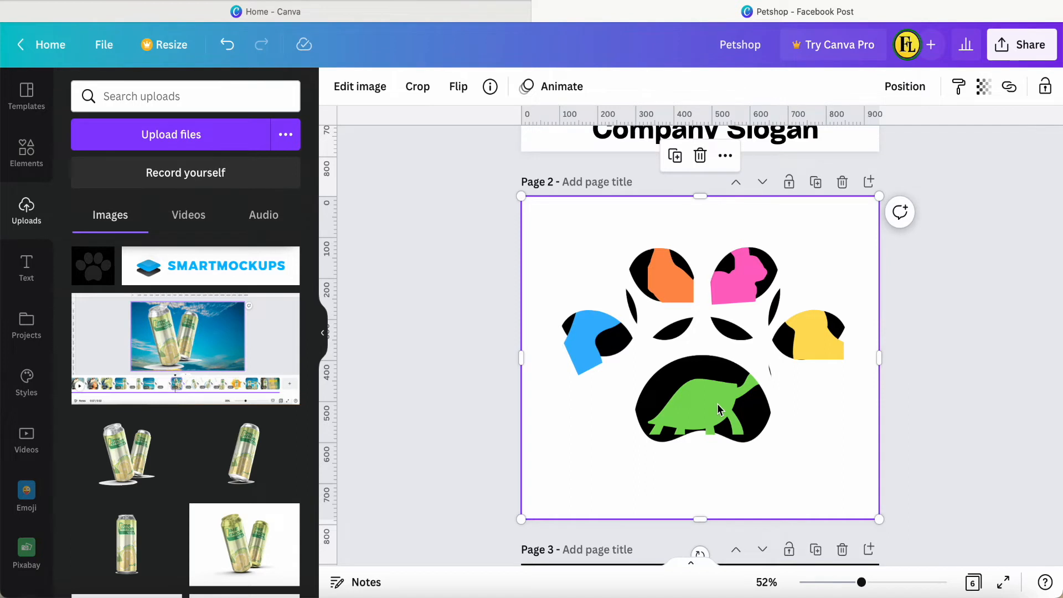
pyautogui.moveTo(719, 405); pyautogui.dragTo(722, 371)
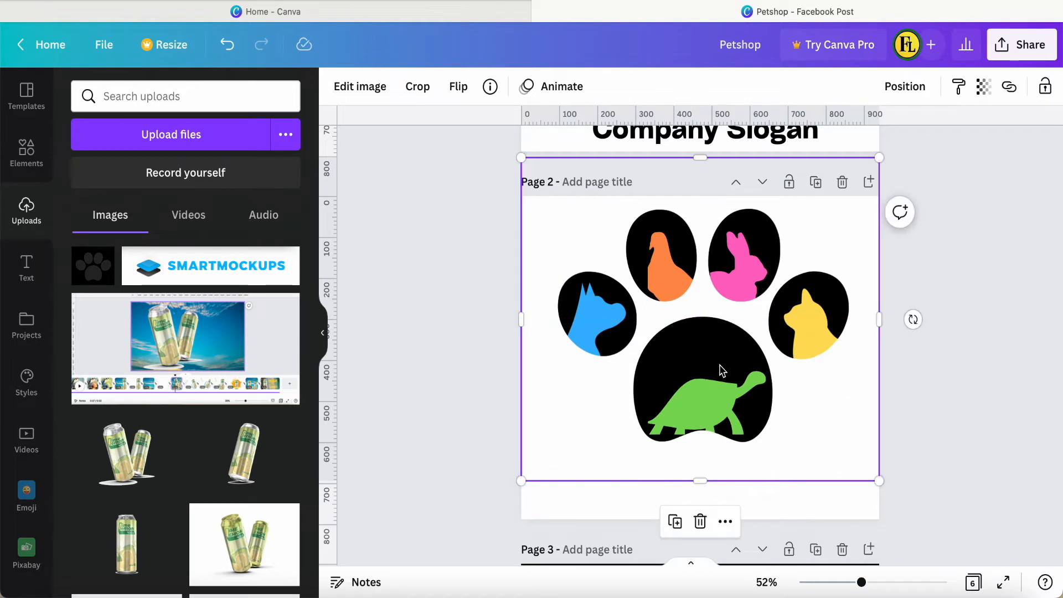
# Lock the white cutout image in place over the paw on page 2
pyautogui.click(460, 405)
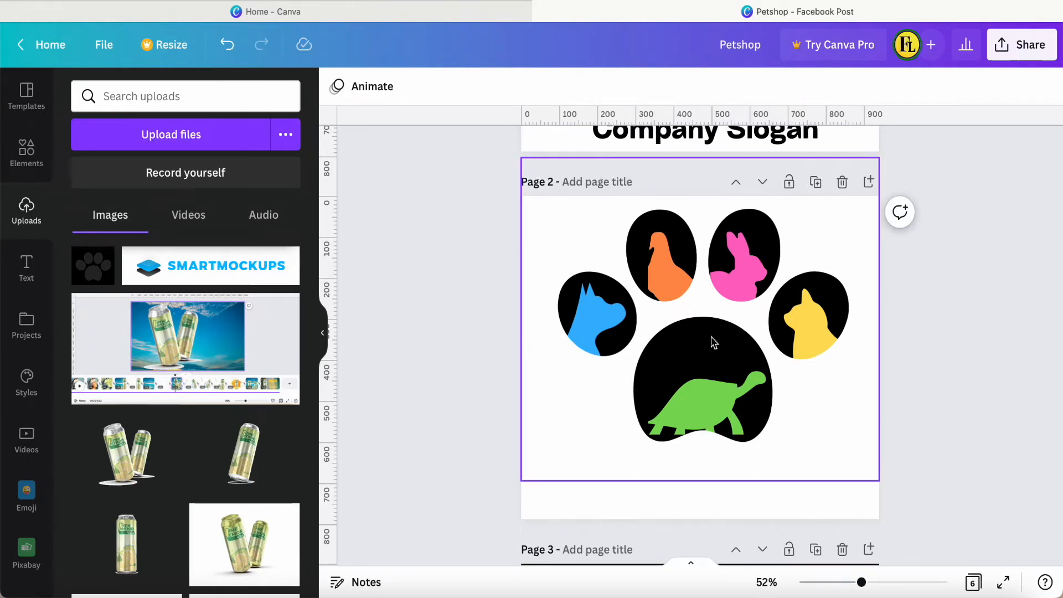
pyautogui.click(845, 422)
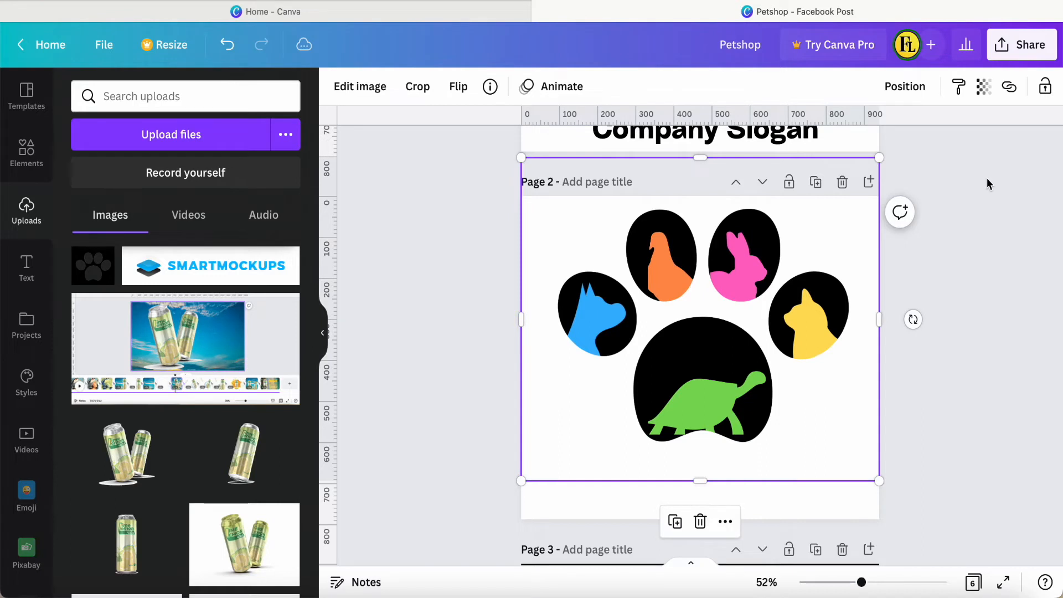
pyautogui.click(1044, 87)
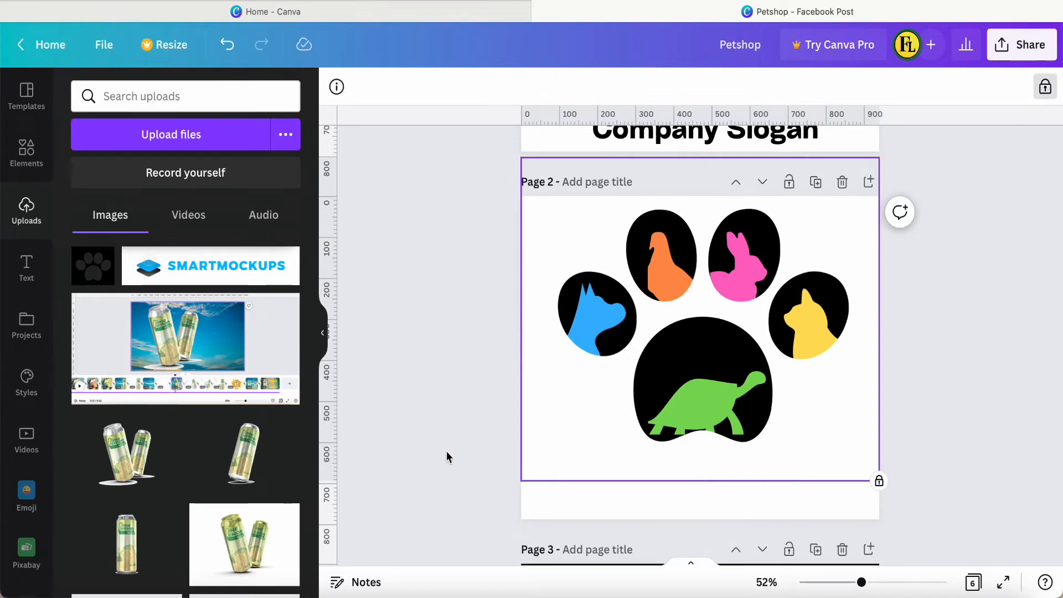
# Add a heading text box to page 2 and move it below the paw
pyautogui.click(26, 268)
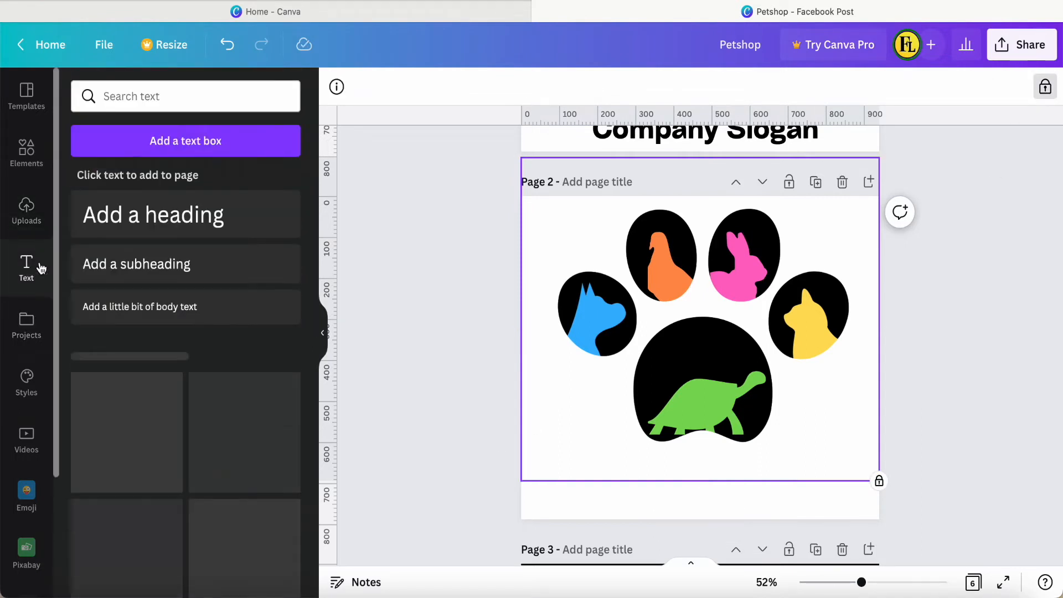
pyautogui.click(135, 216)
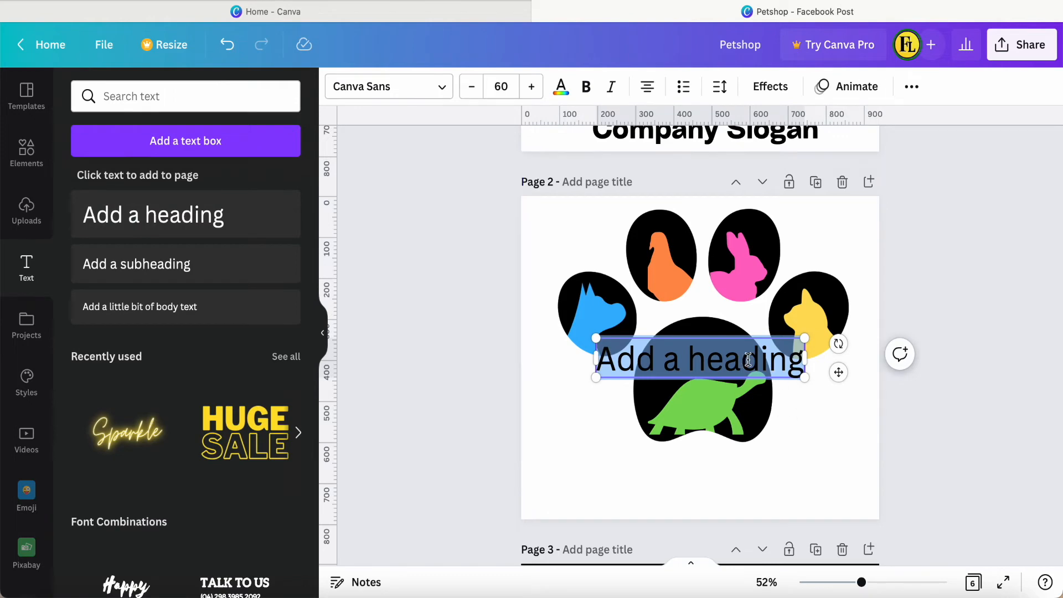
pyautogui.moveTo(838, 372); pyautogui.dragTo(839, 463)
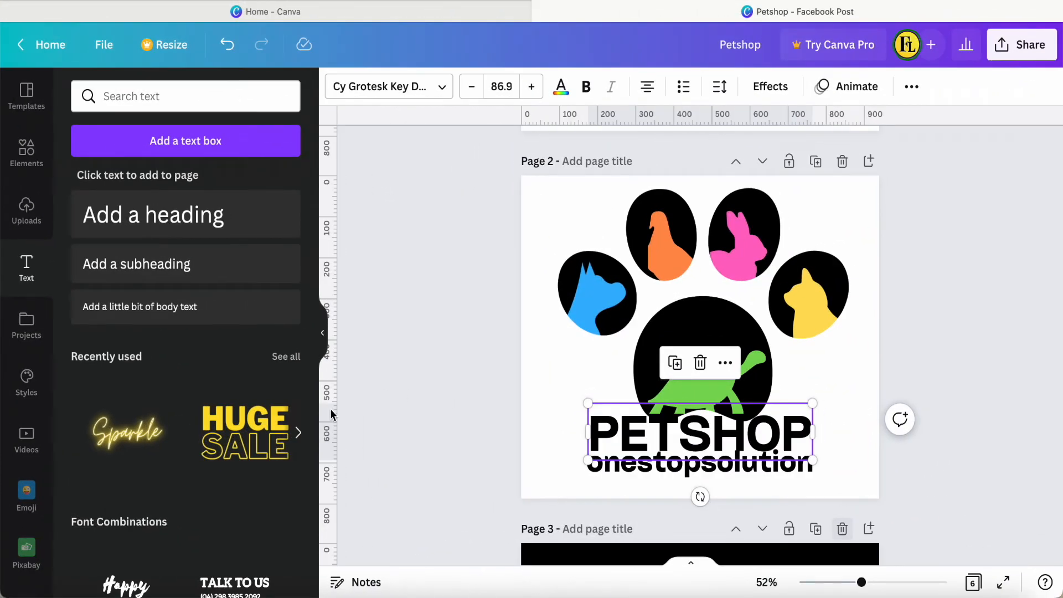
# Place vertical guides on page 2 at the left and right edges of the PETSHOP text
pyautogui.moveTo(332, 414); pyautogui.dragTo(586, 403)
pyautogui.moveTo(328, 397); pyautogui.dragTo(813, 397)
pyautogui.click(425, 399)
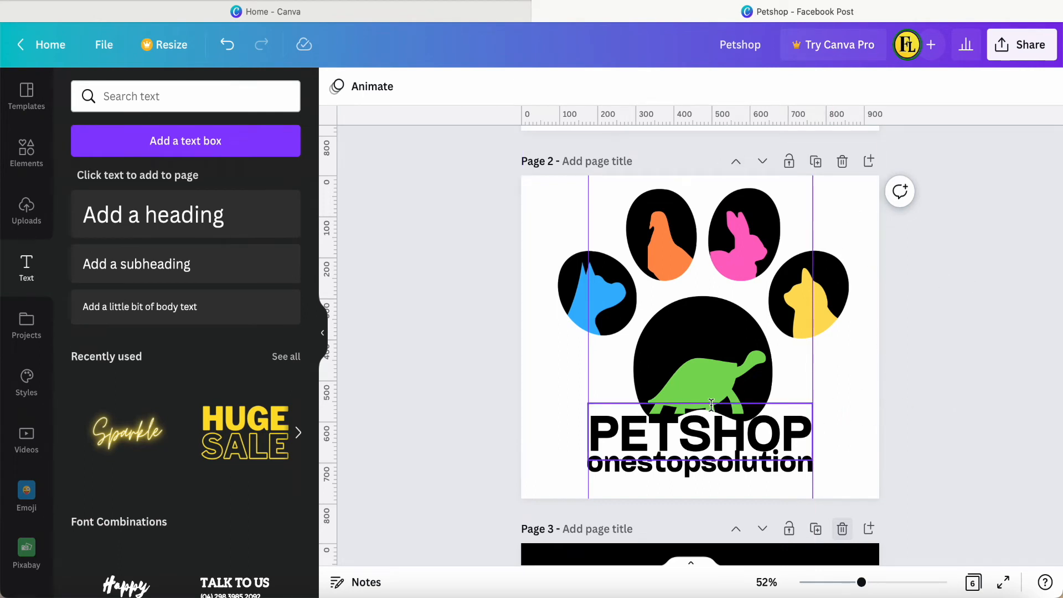
# Download only page 2 of the design as a PNG
pyautogui.click(1005, 49)
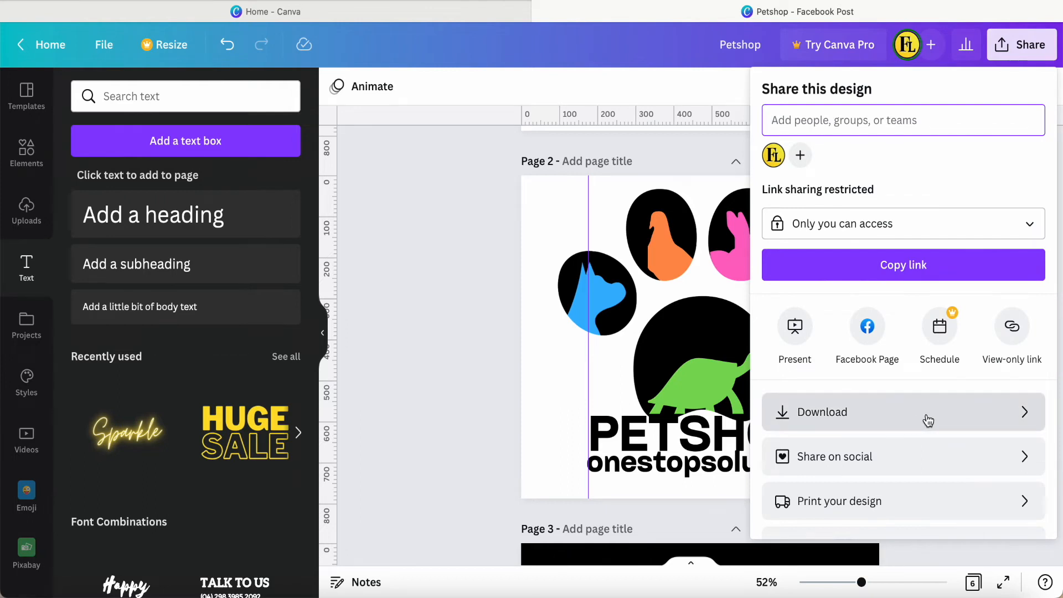
pyautogui.click(859, 418)
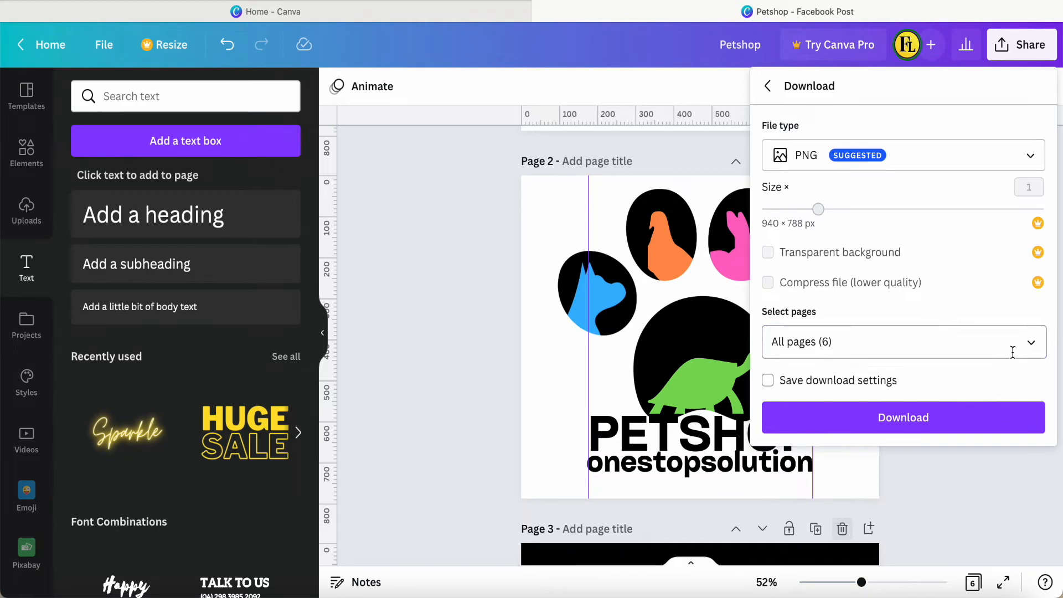
pyautogui.click(1030, 340)
pyautogui.click(795, 88)
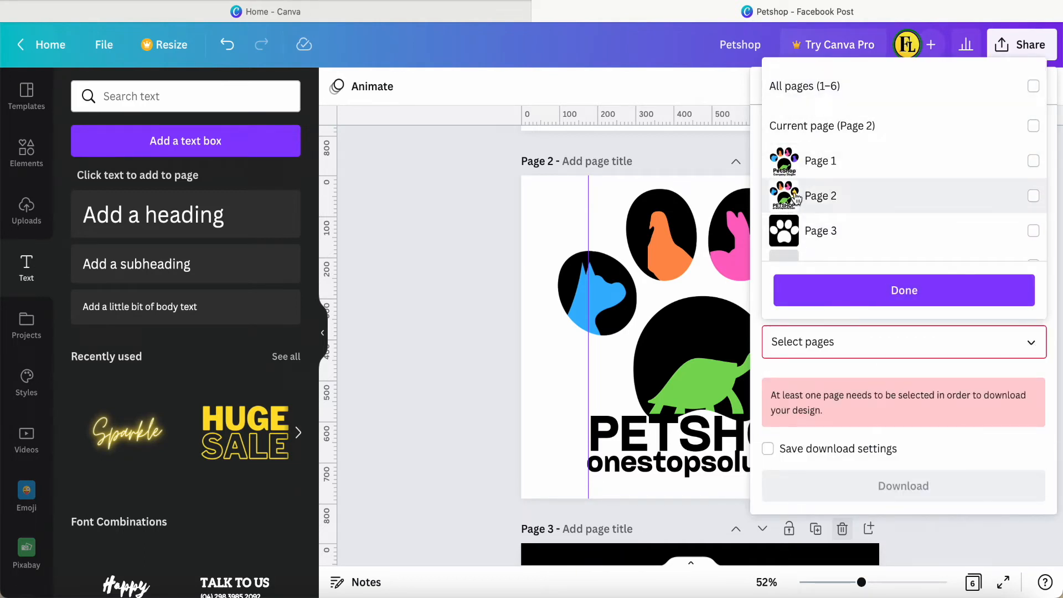
pyautogui.click(817, 197)
pyautogui.click(890, 290)
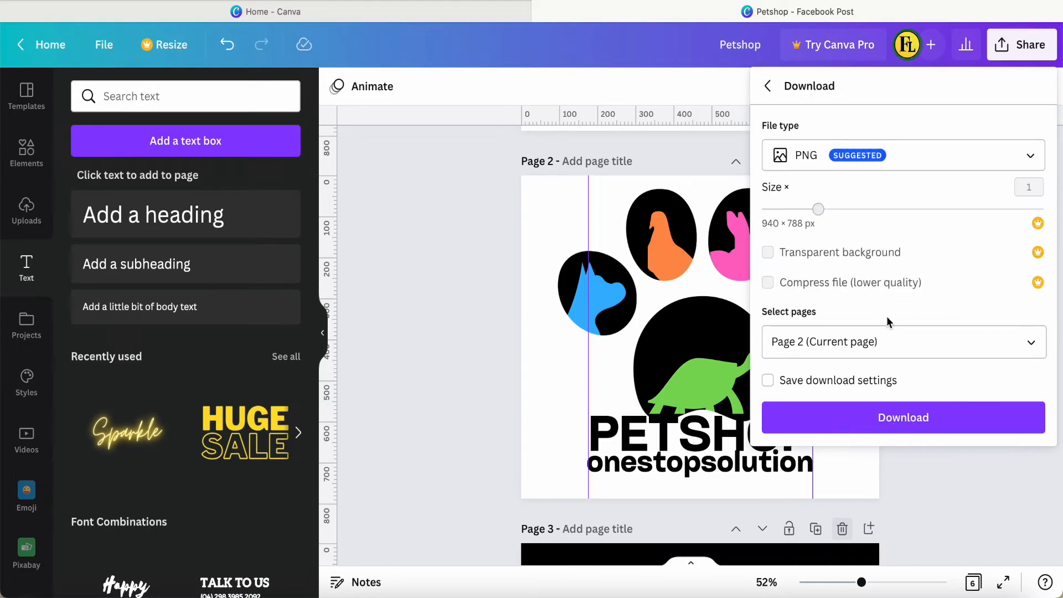
pyautogui.click(889, 417)
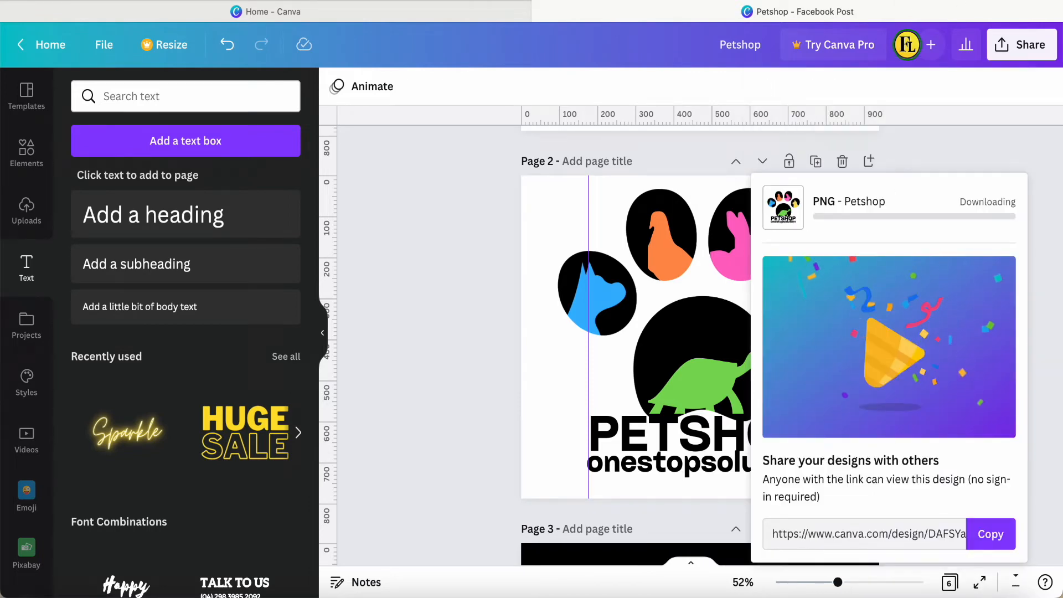
# Switch to Photopea in a new browser tab and open the Paper Logo Mockup with the REAL ESTATE design from the PSD templates
pyautogui.press('super+t')
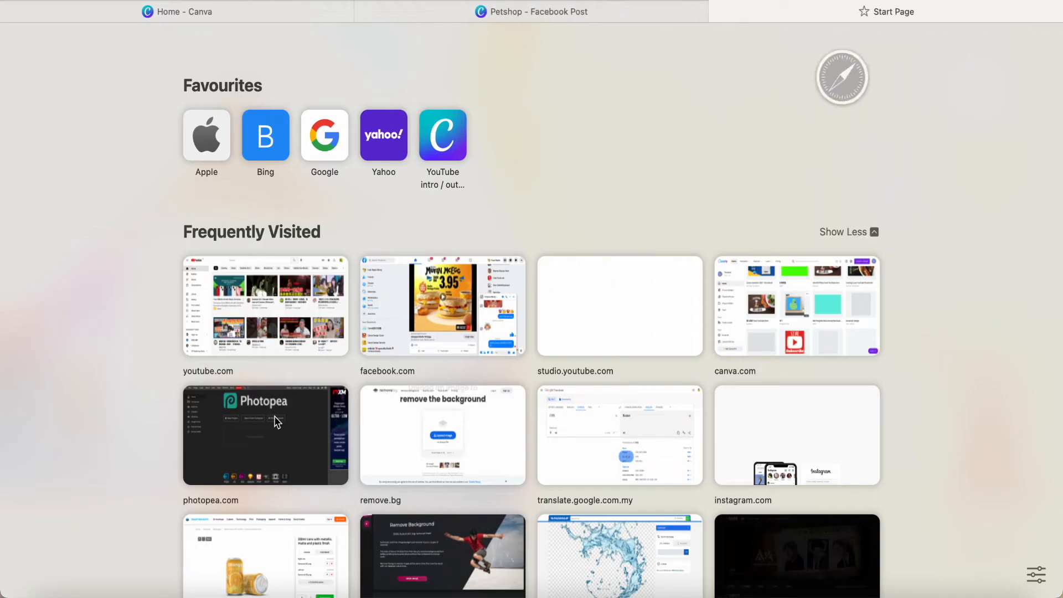
pyautogui.click(267, 429)
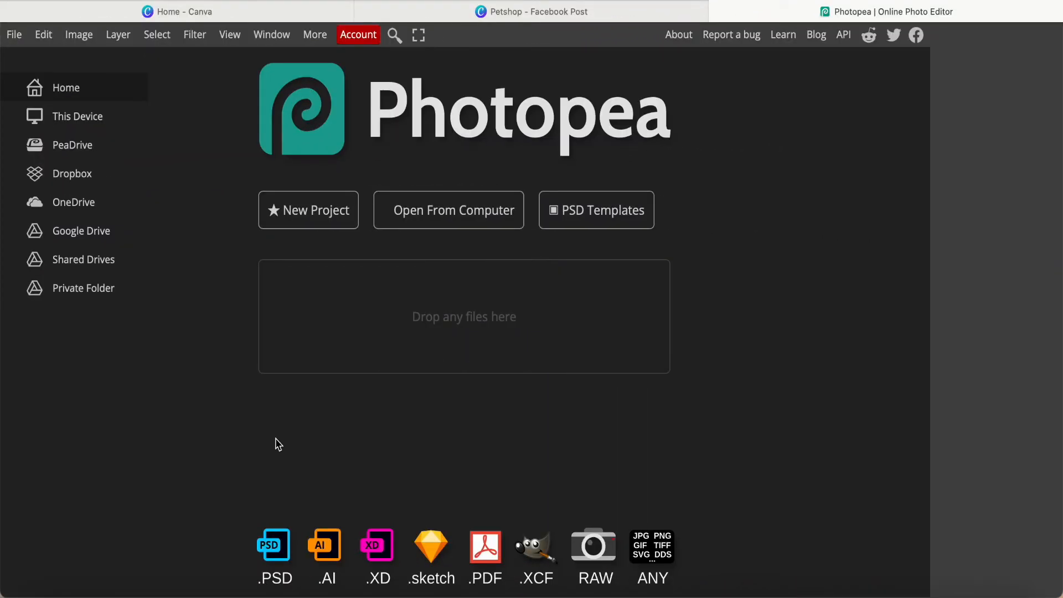
pyautogui.click(577, 221)
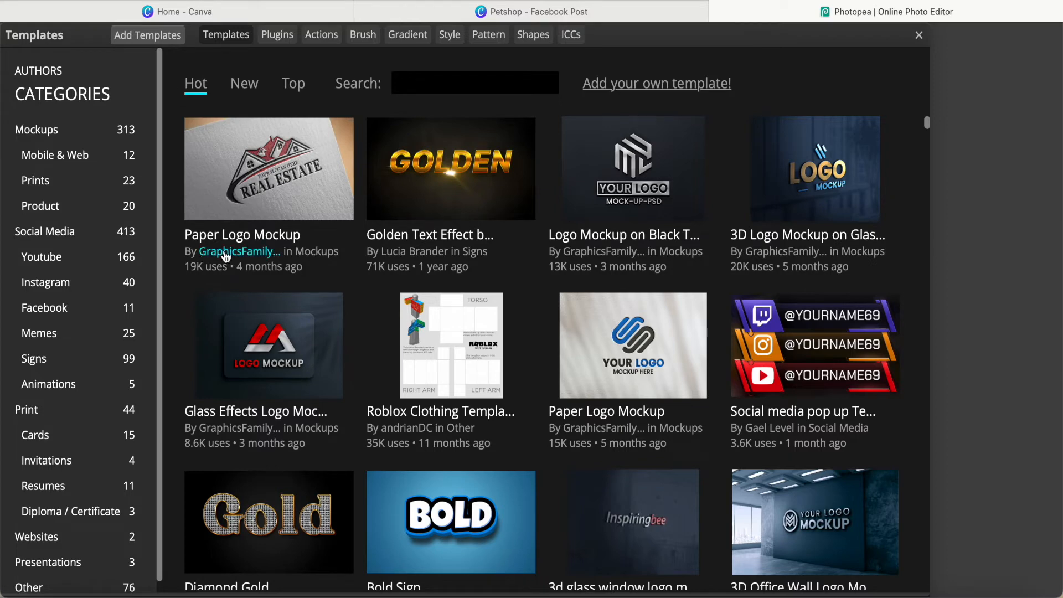
pyautogui.click(273, 190)
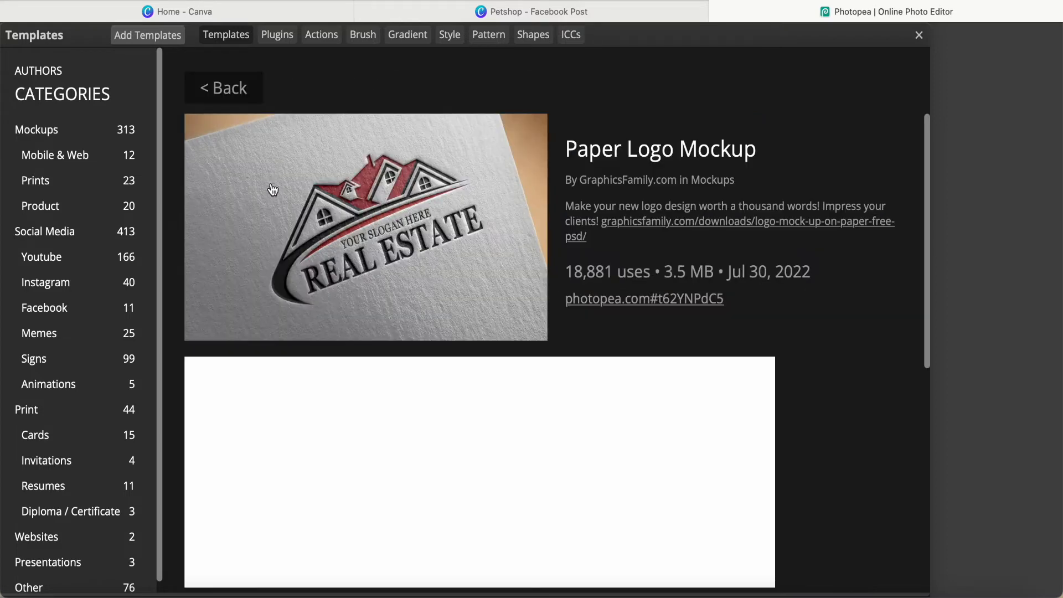
pyautogui.click(638, 303)
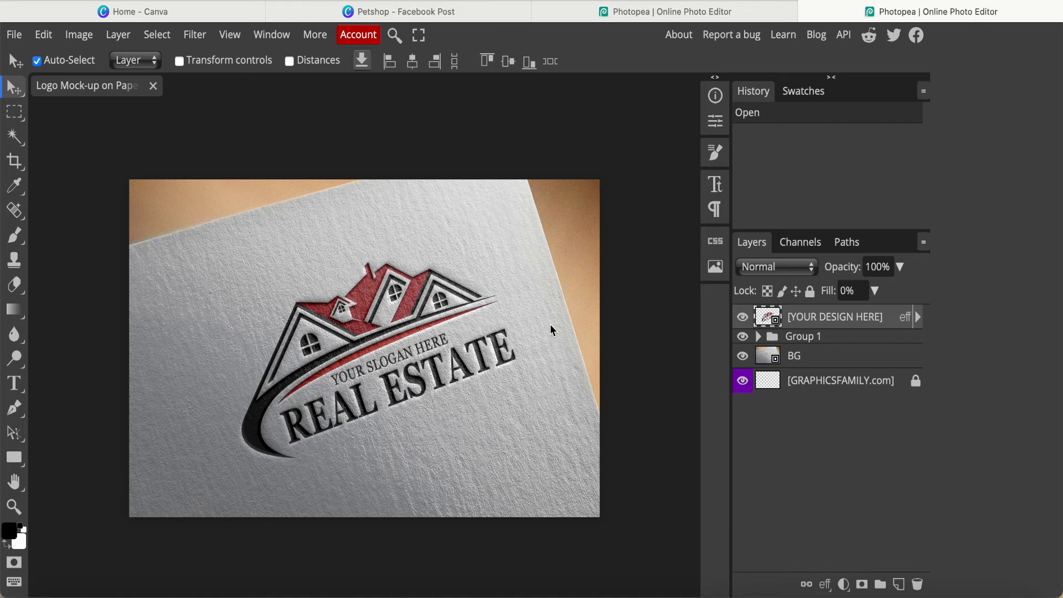
# Return to the first Photopea tab, close the template gallery and open Petshop-2.png from the Downloads folder
pyautogui.click(604, 15)
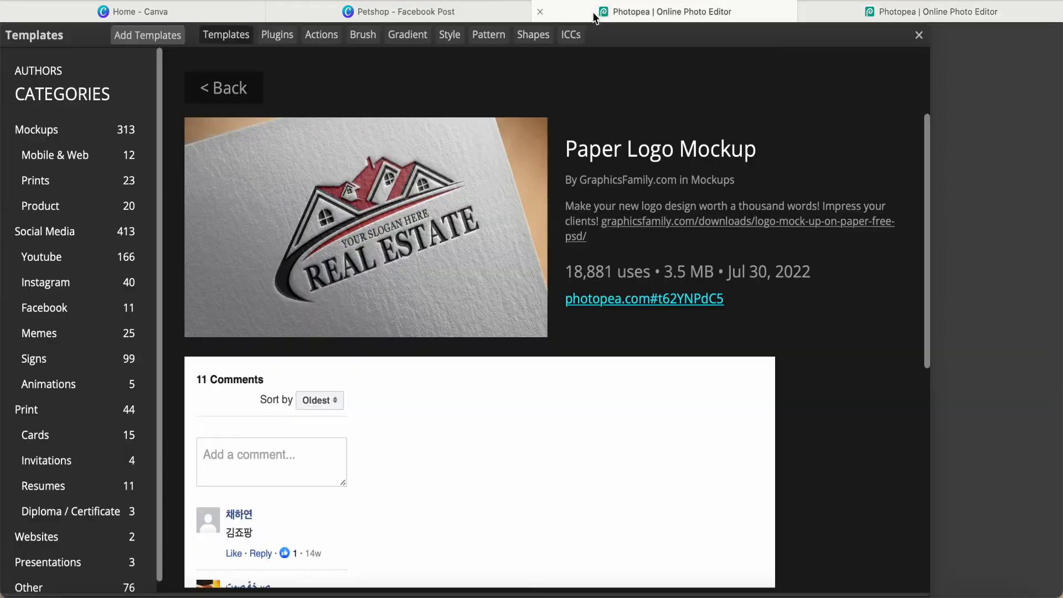
pyautogui.click(919, 38)
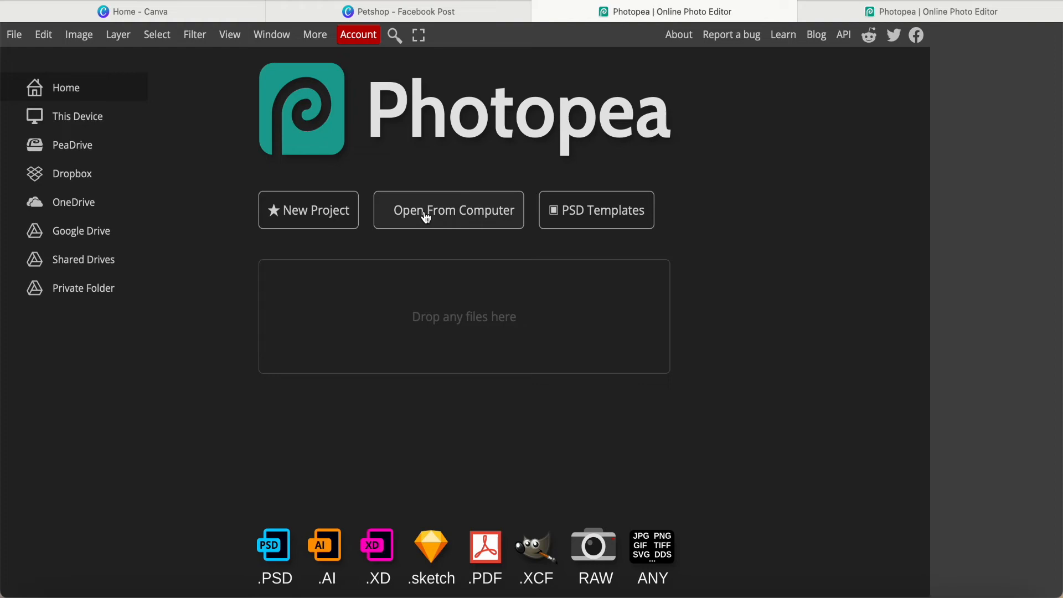
pyautogui.click(426, 212)
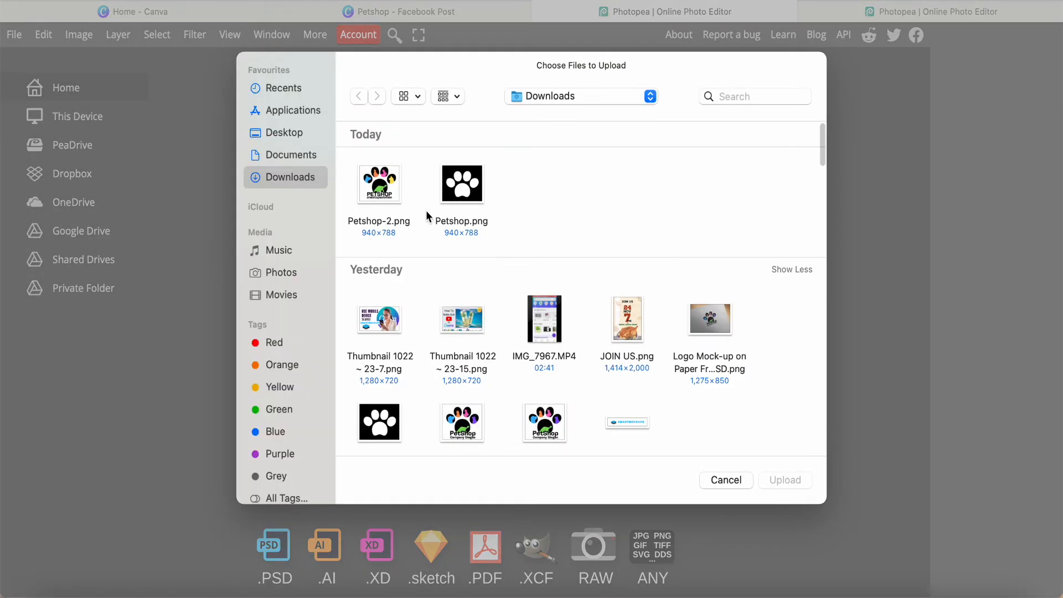
pyautogui.click(405, 206)
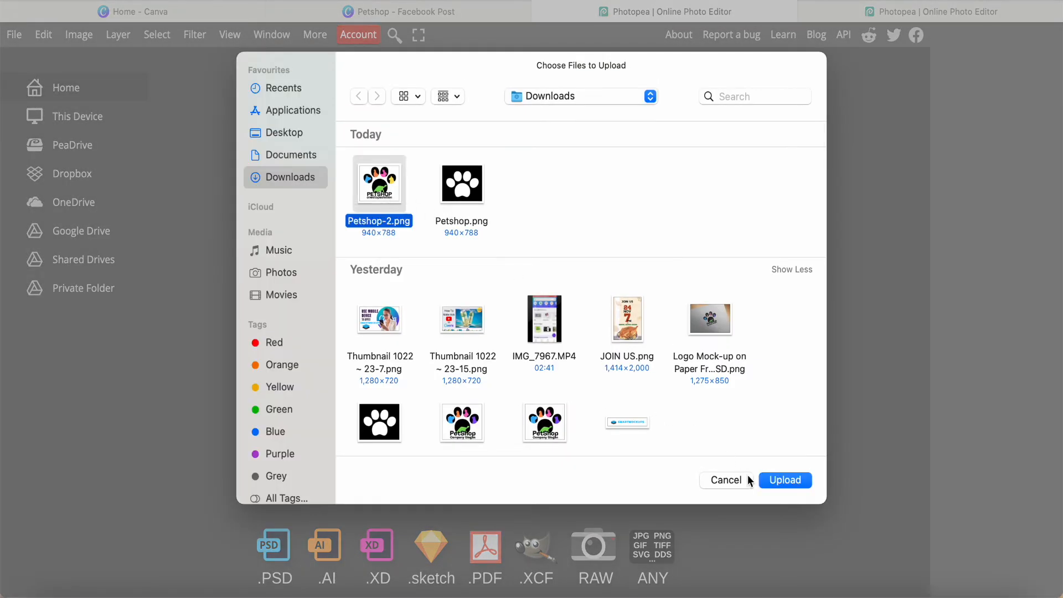
pyautogui.click(777, 479)
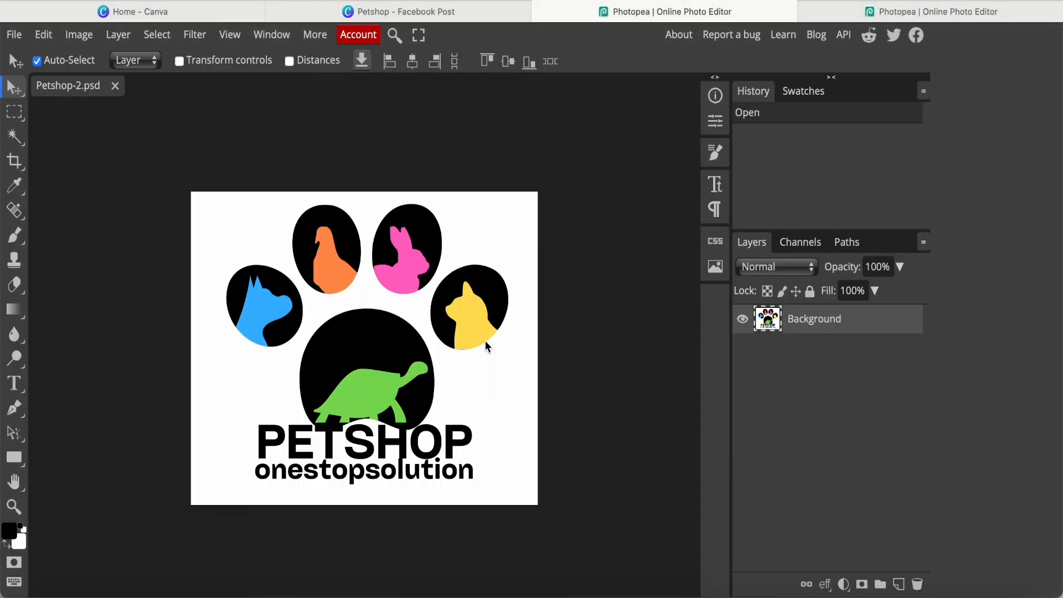
# Select the white background around the logo with the Magic Wand and delete it
pyautogui.click(14, 136)
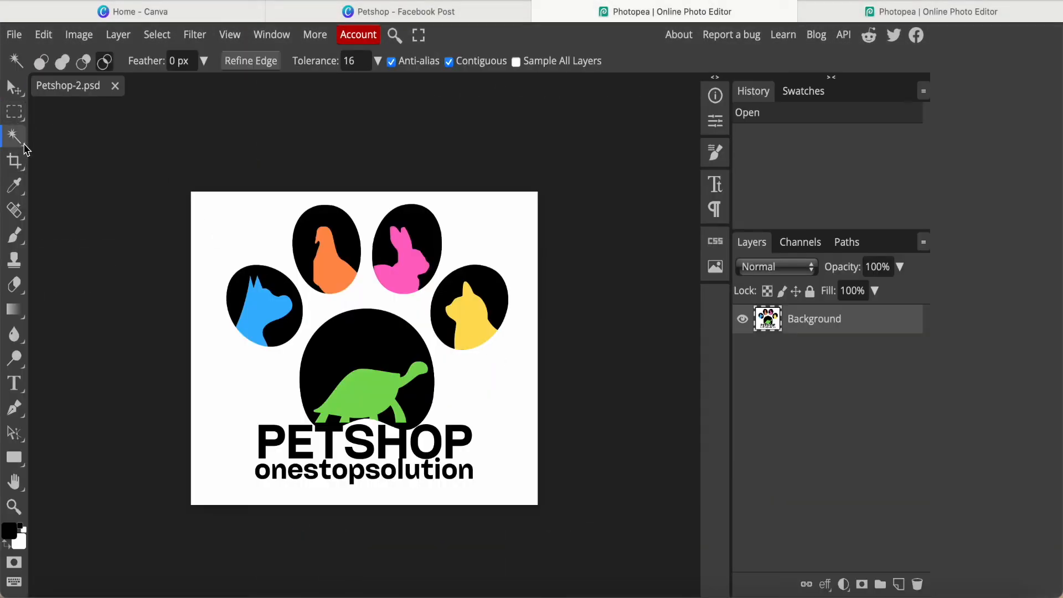
pyautogui.rightClick(24, 148)
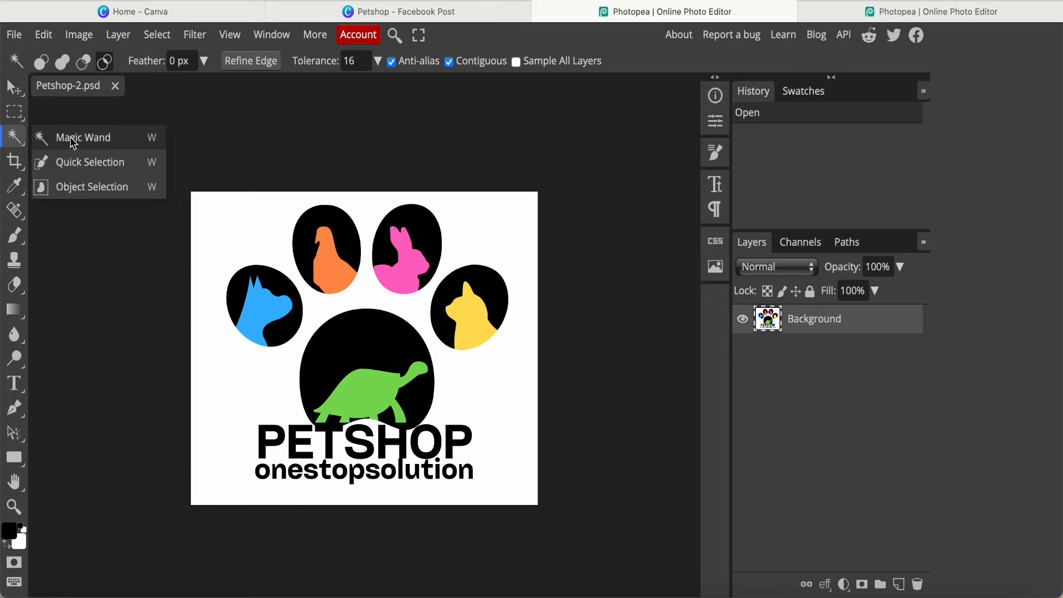
pyautogui.click(110, 146)
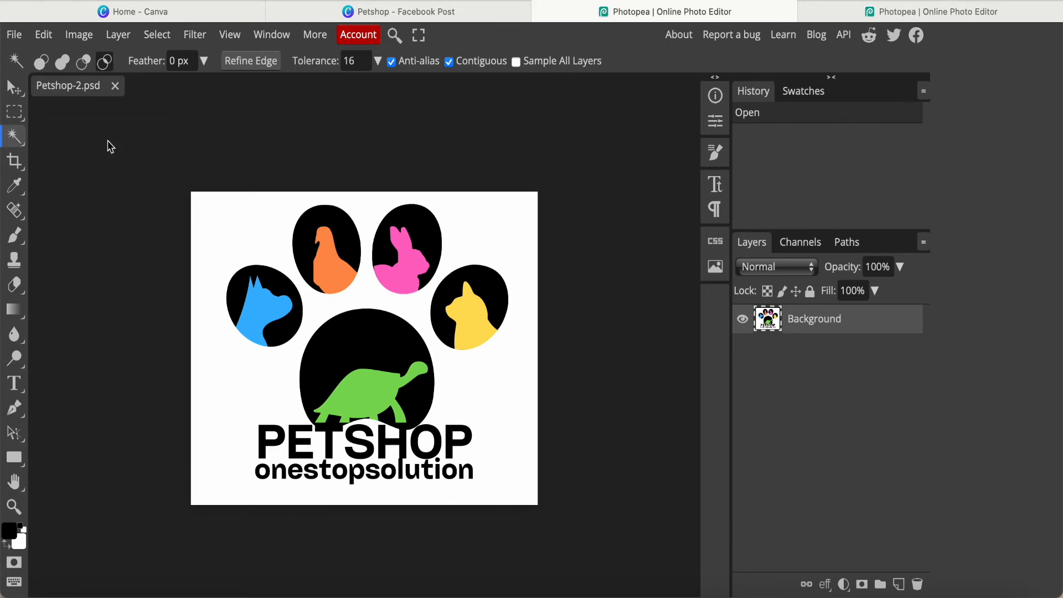
pyautogui.click(209, 398)
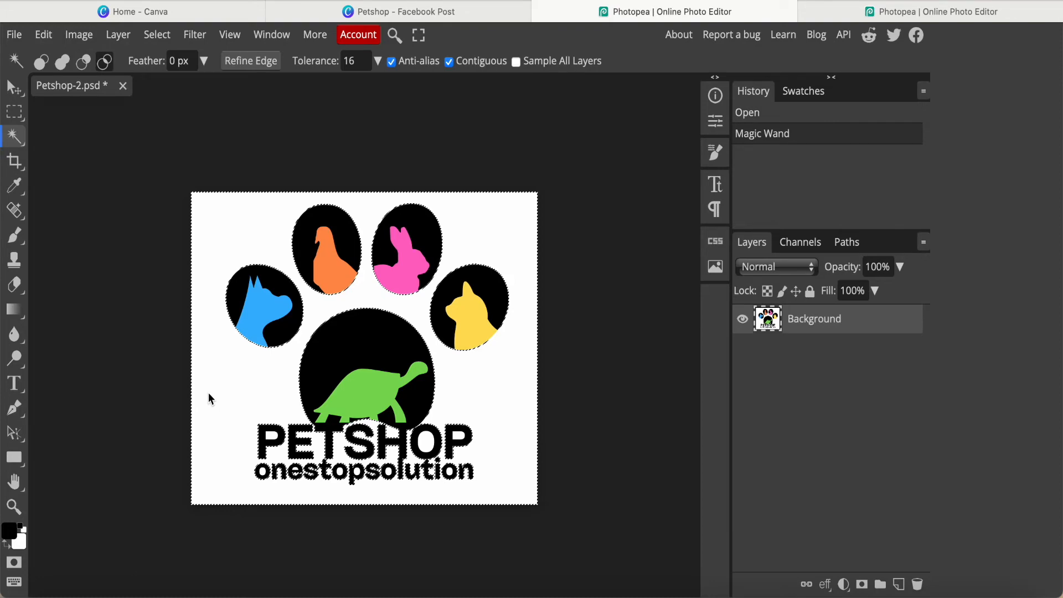
pyautogui.press('Delete')
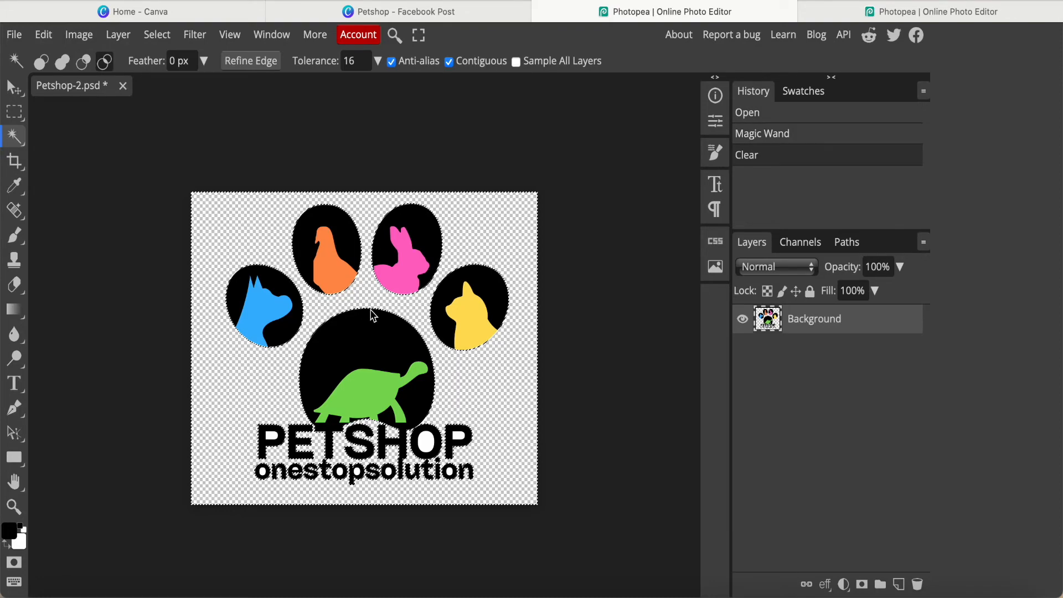
# Drop the current selection and delete the white inside the first P of PETSHOP and the first o of the slogan
pyautogui.scroll(5, 490, 383)
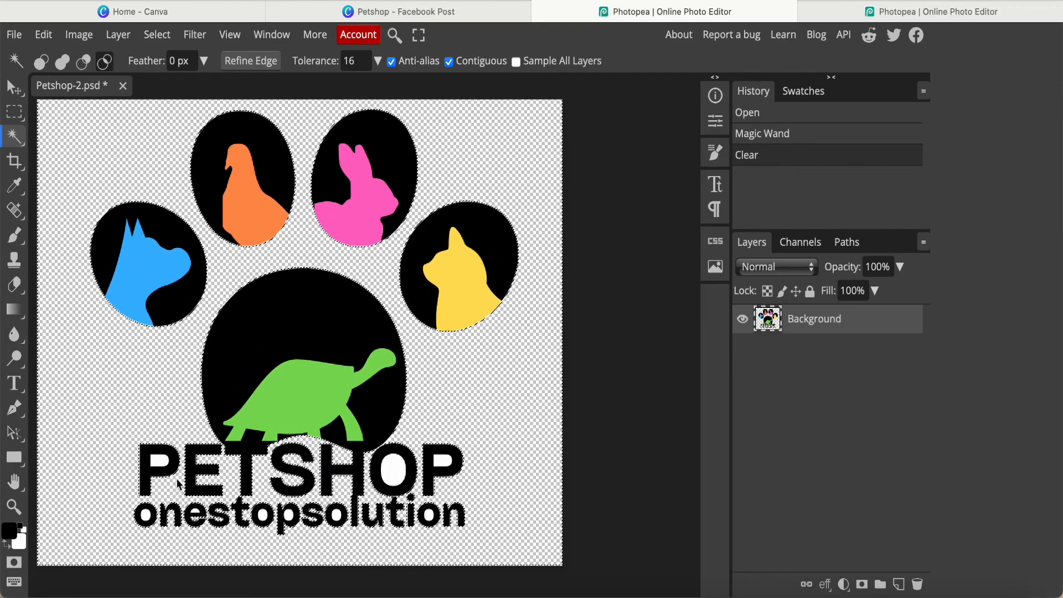
pyautogui.scroll(2, 160, 466)
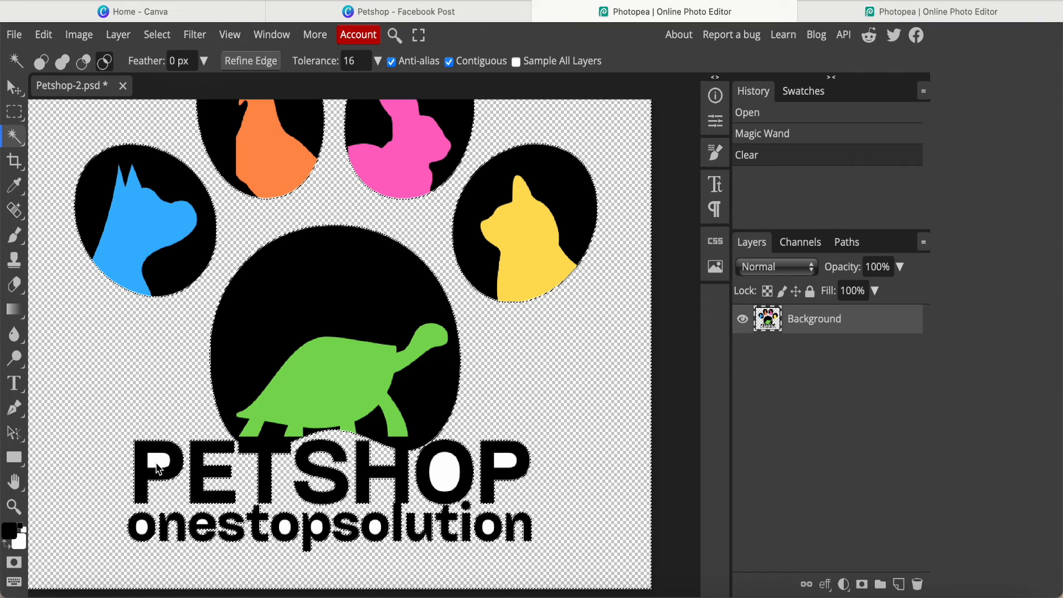
pyautogui.hotkey('ctrl', 'd')
pyautogui.click(155, 467)
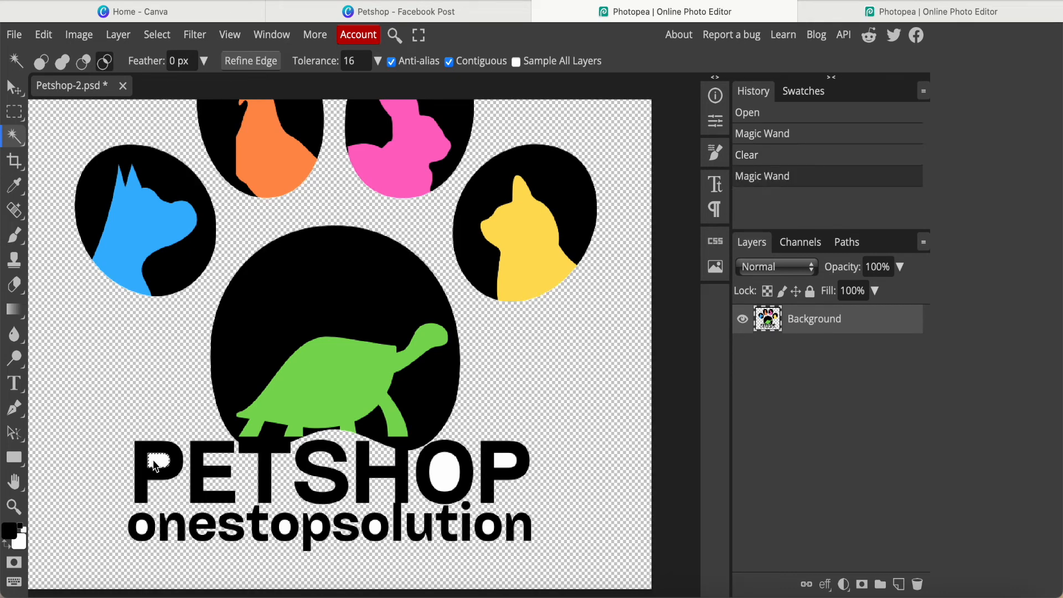
pyautogui.click(155, 466)
pyautogui.press('Delete')
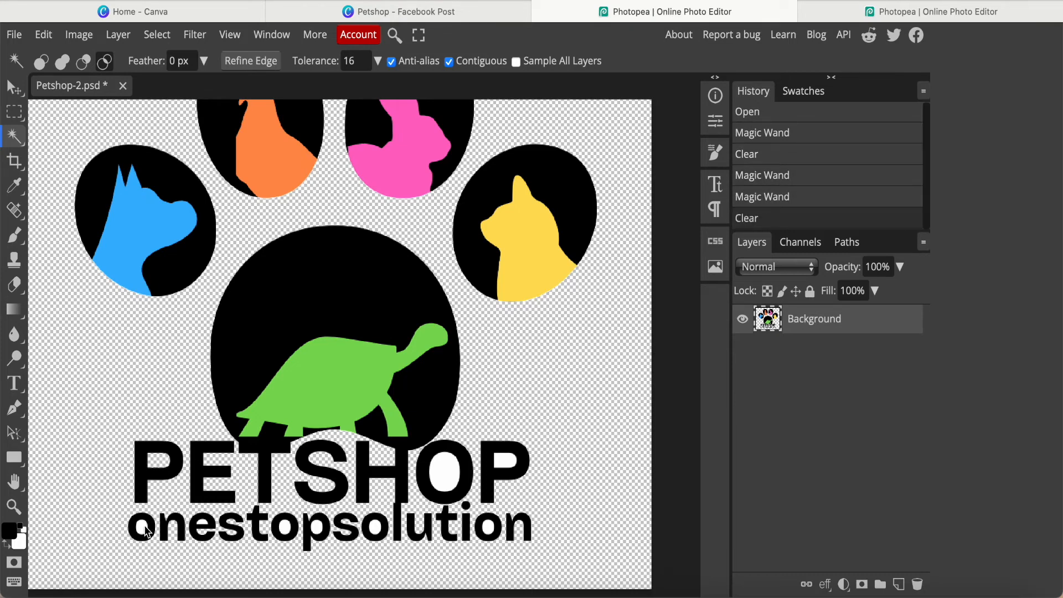
pyautogui.click(146, 529)
pyautogui.click(141, 530)
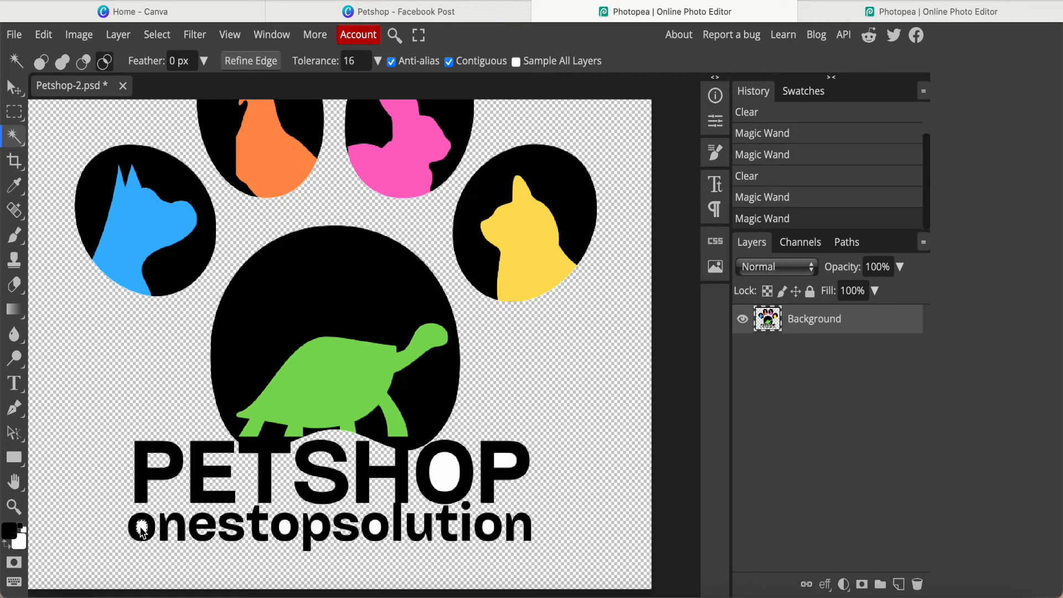
pyautogui.press('Delete')
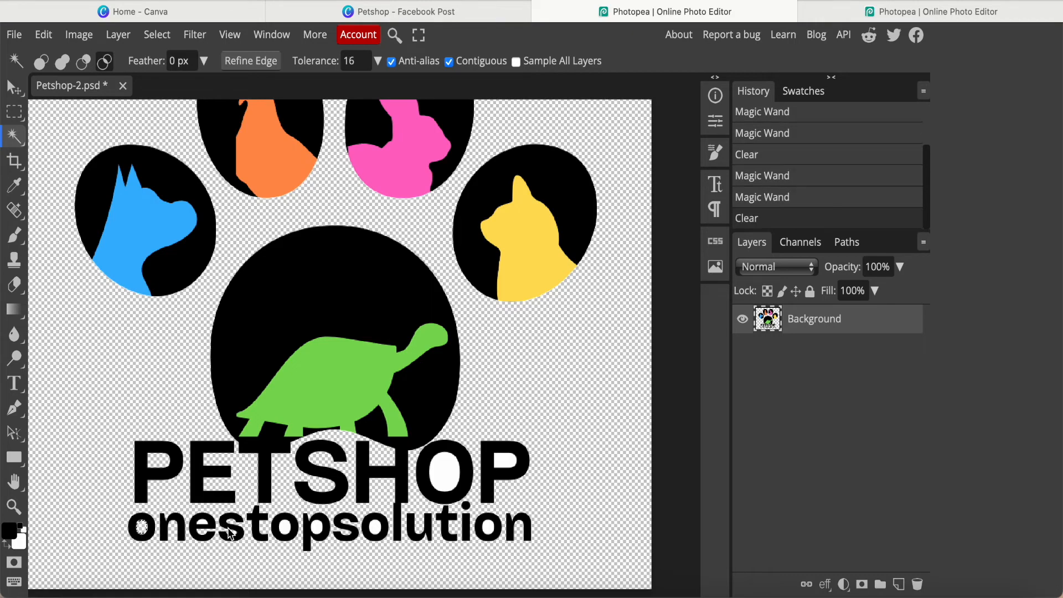
# Delete the white inside the e of "one" and inside the o and p of "stop" in the slogan
pyautogui.scroll(3, 213, 530)
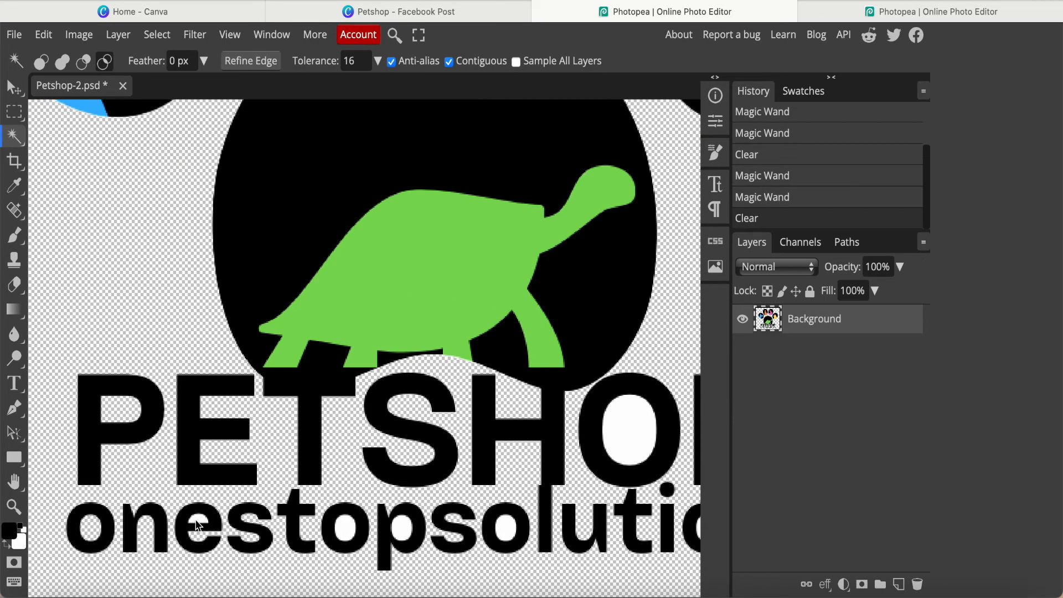
pyautogui.click(202, 522)
pyautogui.click(202, 522)
pyautogui.press('Delete')
pyautogui.click(344, 538)
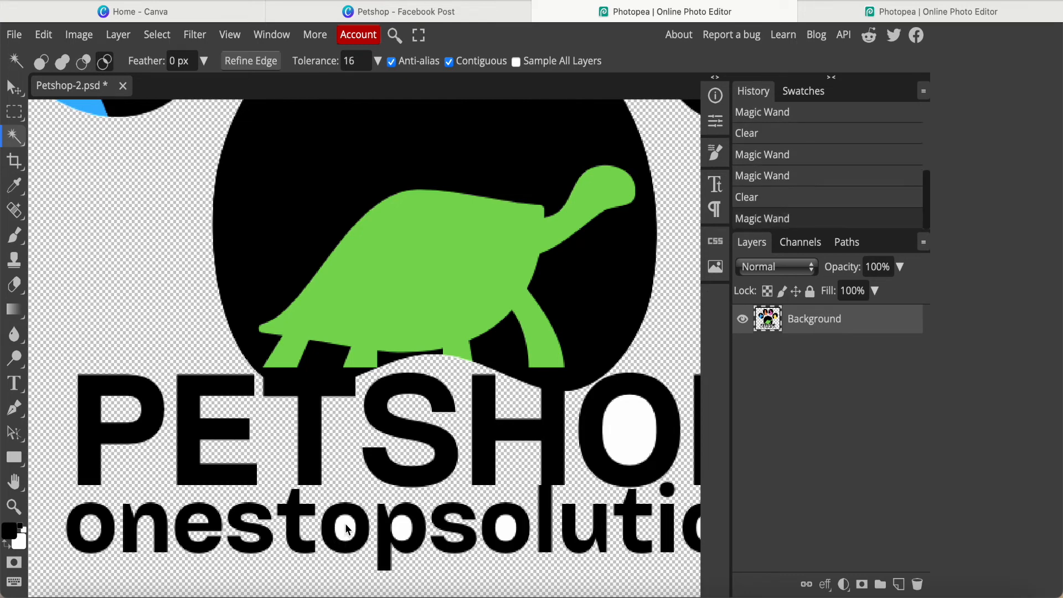
pyautogui.click(346, 532)
pyautogui.press('Delete')
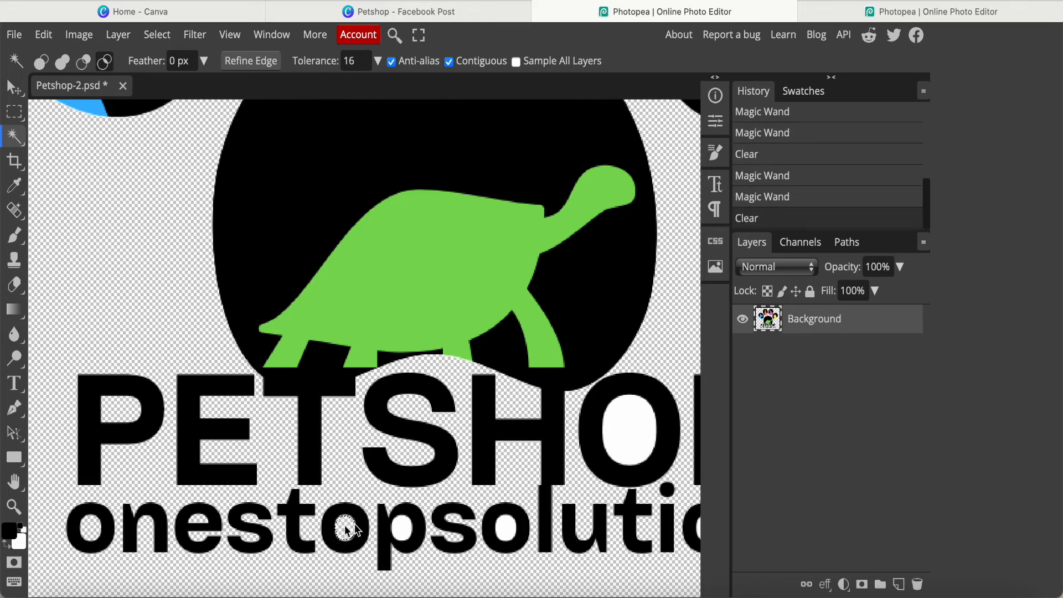
pyautogui.click(401, 529)
pyautogui.click(401, 529)
pyautogui.press('Delete')
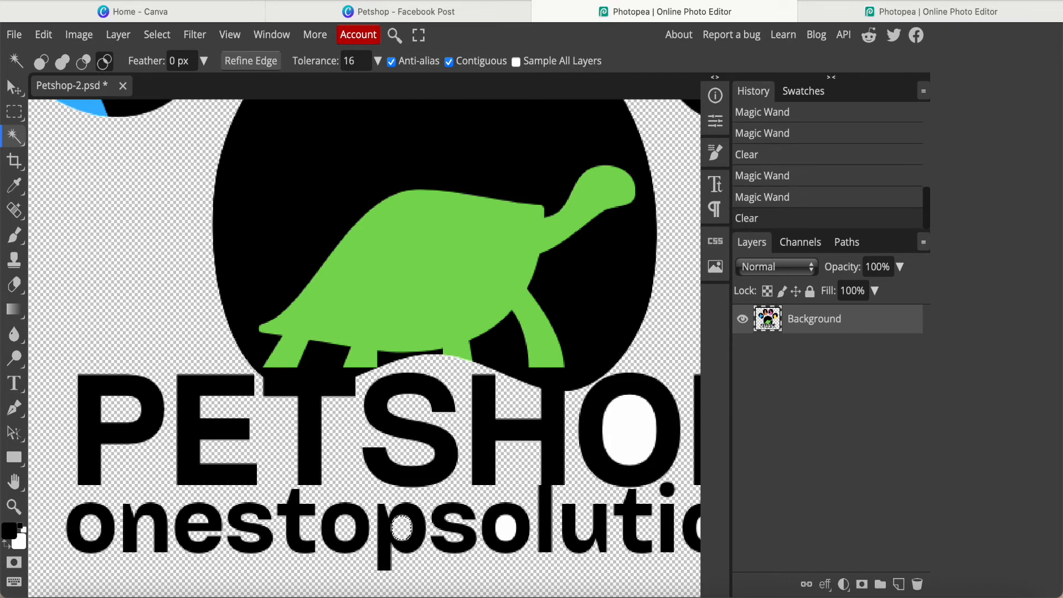
# Delete the white inside the first o of "solution" and inside the O of PETSHOP
pyautogui.click(506, 531)
pyautogui.click(506, 530)
pyautogui.click(631, 431)
pyautogui.click(631, 430)
pyautogui.press('Delete')
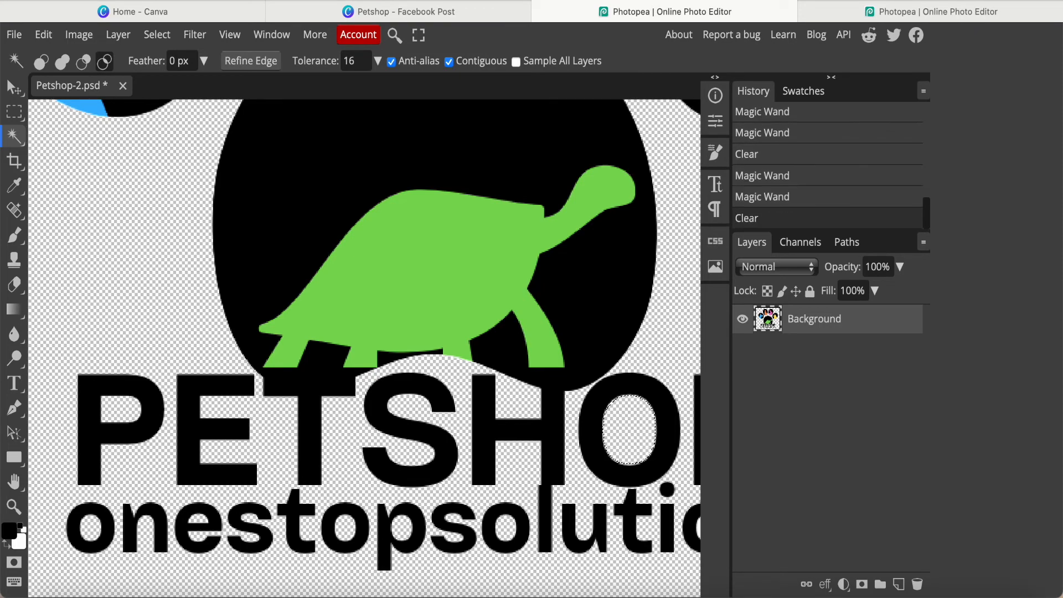
# Delete the white inside the last P of PETSHOP and inside the last o of "solution" in the slogan
pyautogui.hscroll(5, 590, 476)
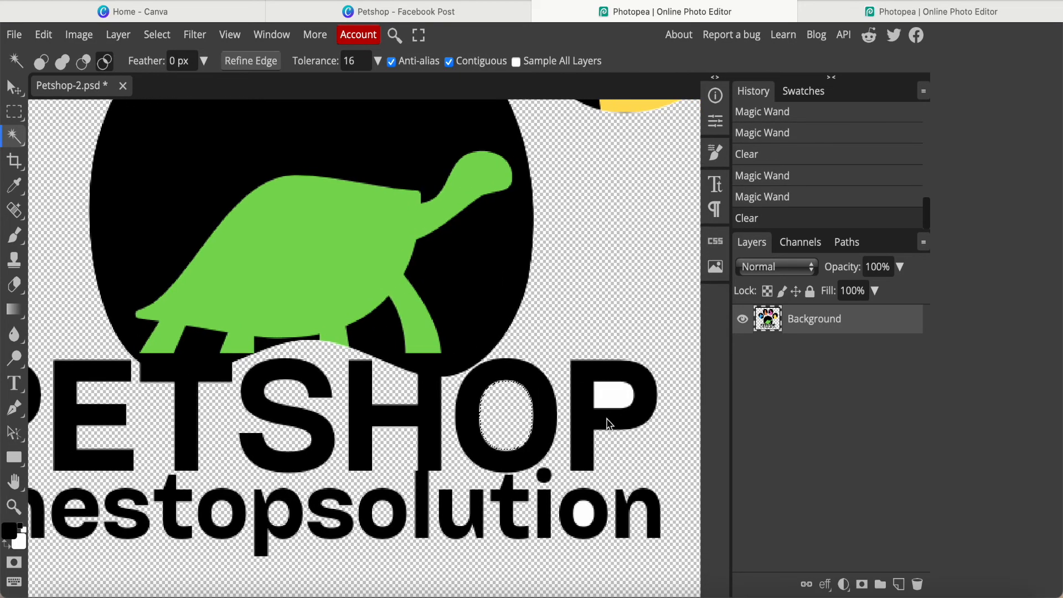
pyautogui.click(601, 393)
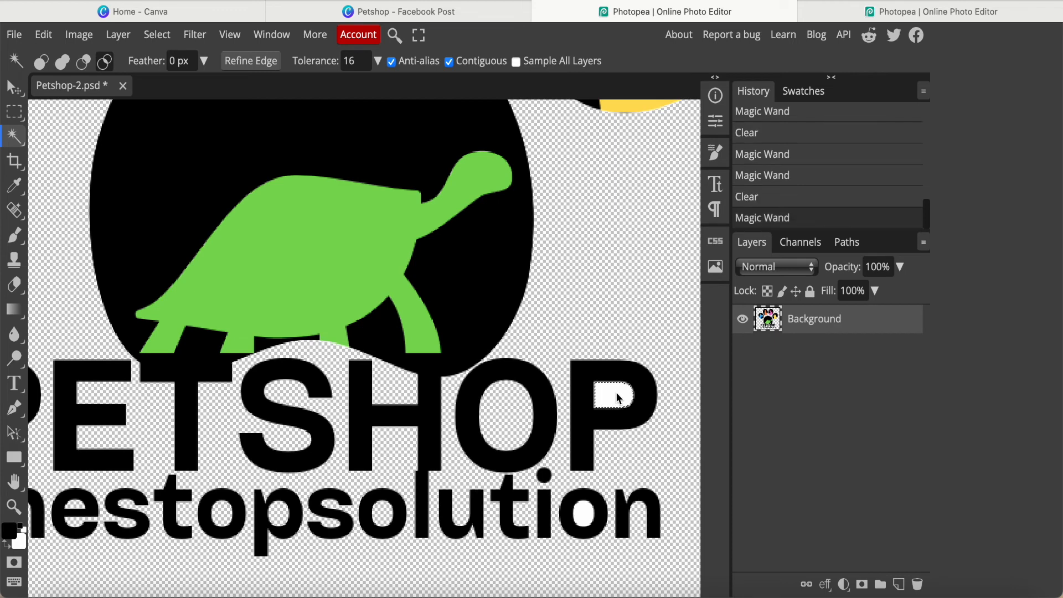
pyautogui.click(616, 396)
pyautogui.press('Delete')
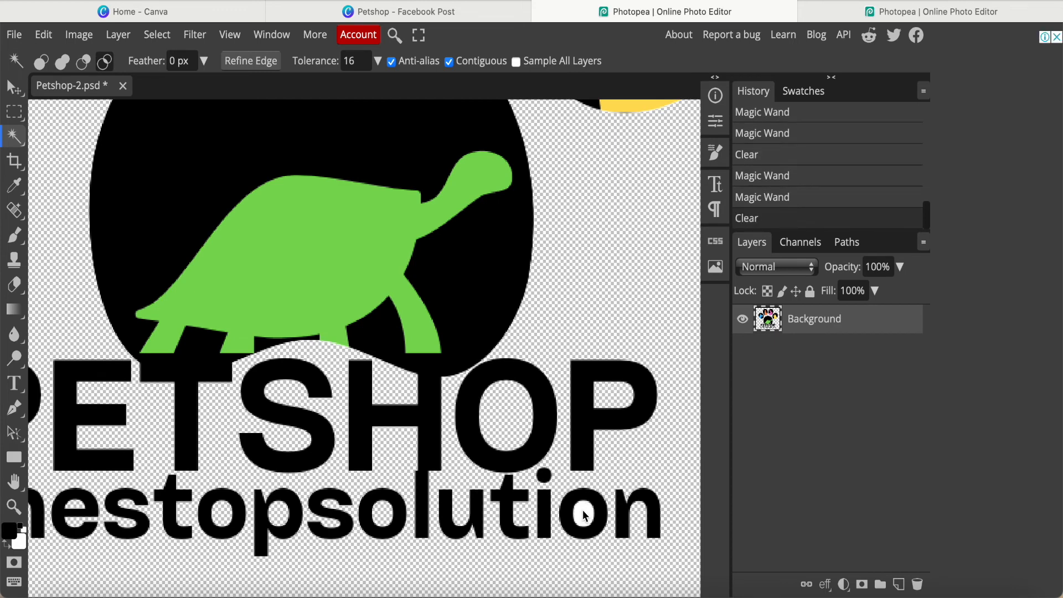
pyautogui.click(584, 515)
pyautogui.click(583, 515)
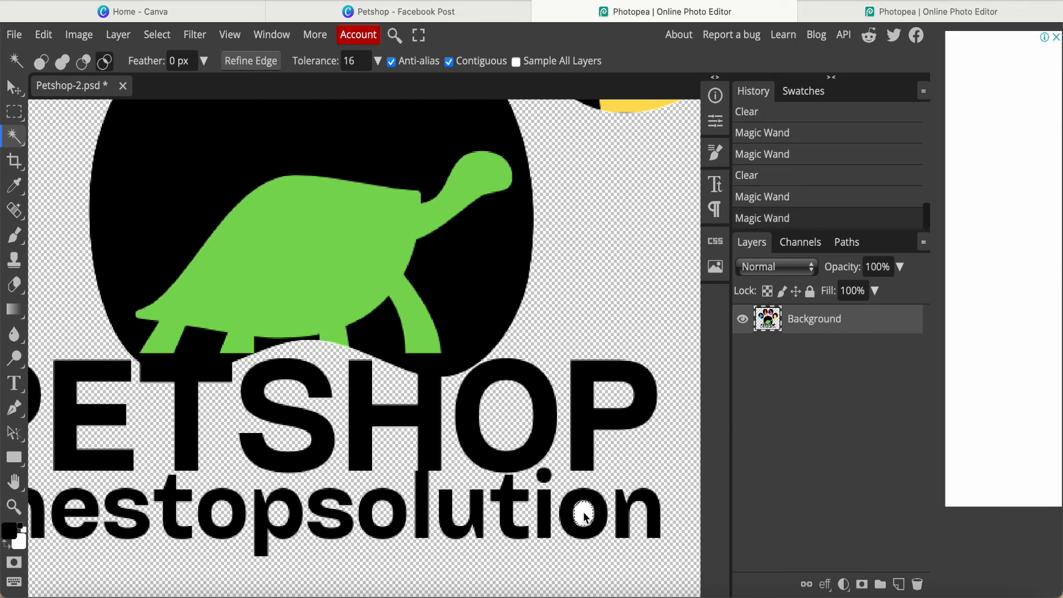
pyautogui.press('Delete')
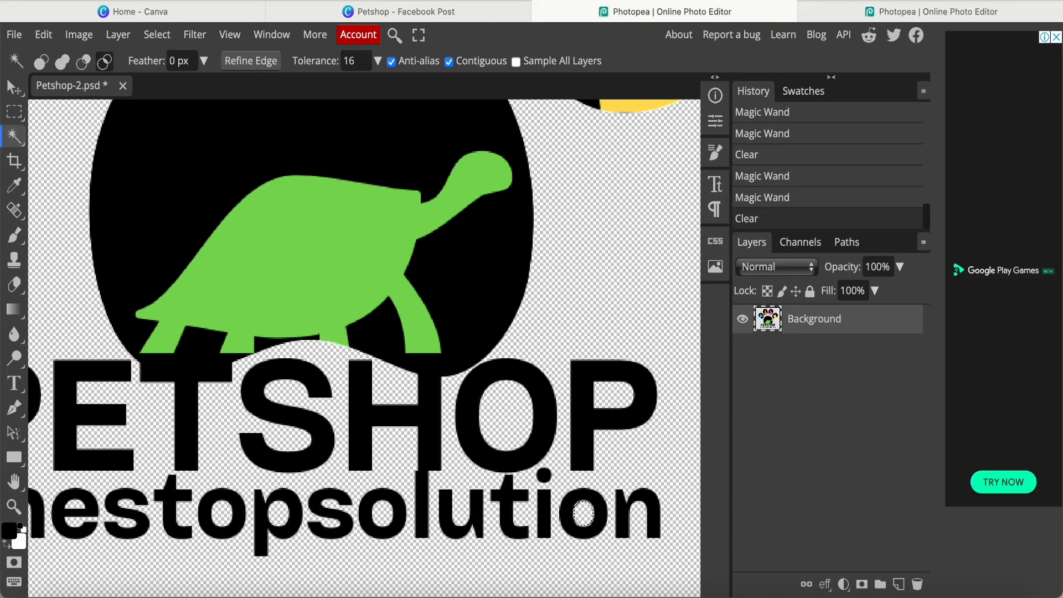
# Export the transparent logo as a 940 × 788 px PNG named Petshop-22 at 100% quality
pyautogui.scroll(-2, 584, 514)
pyautogui.scroll(-2, 619, 405)
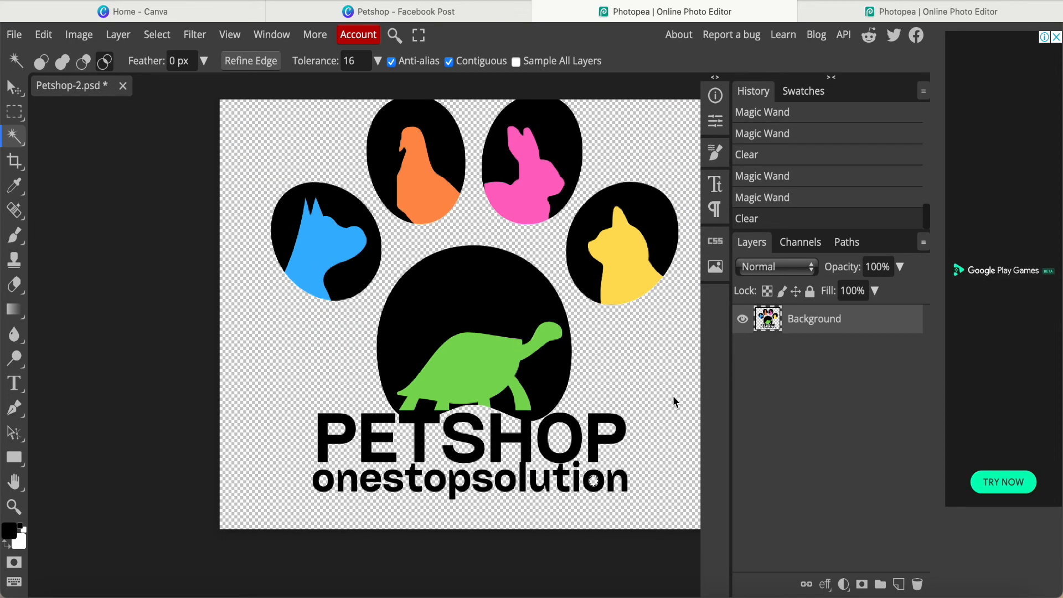
pyautogui.scroll(2, 167, 450)
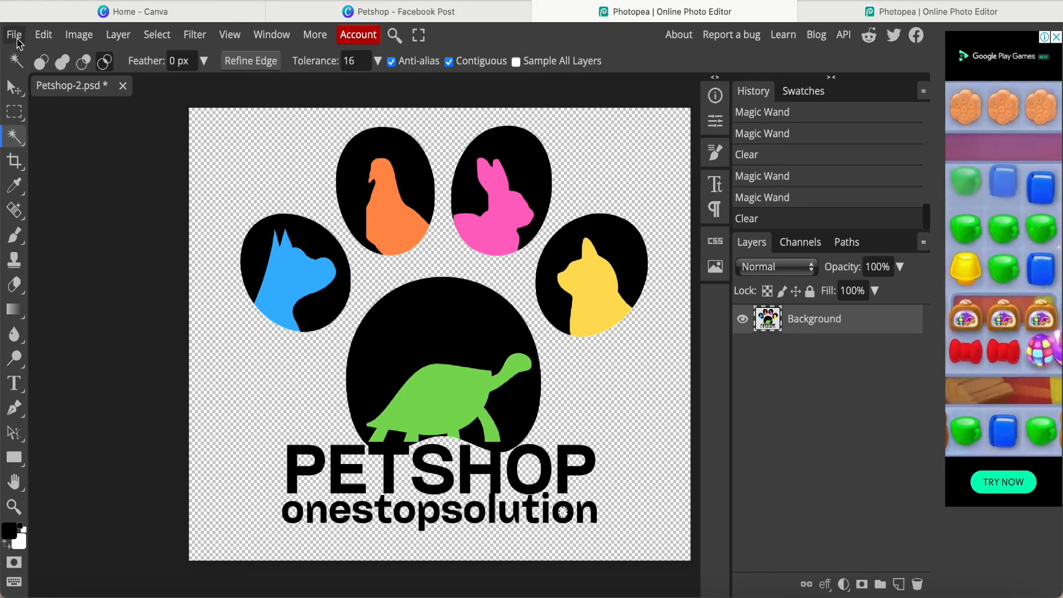
pyautogui.click(15, 36)
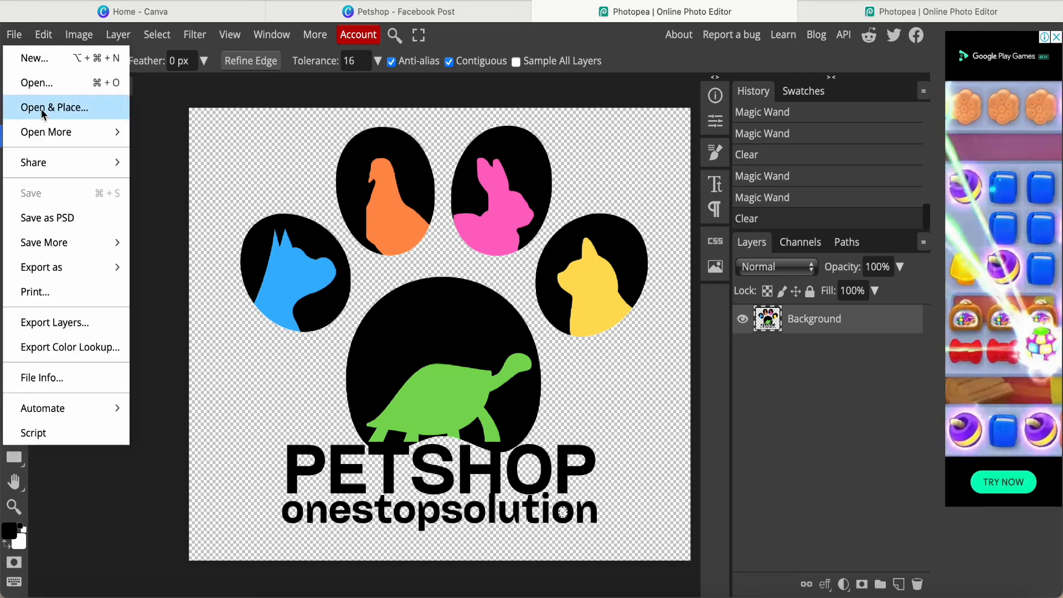
pyautogui.moveTo(58, 267)
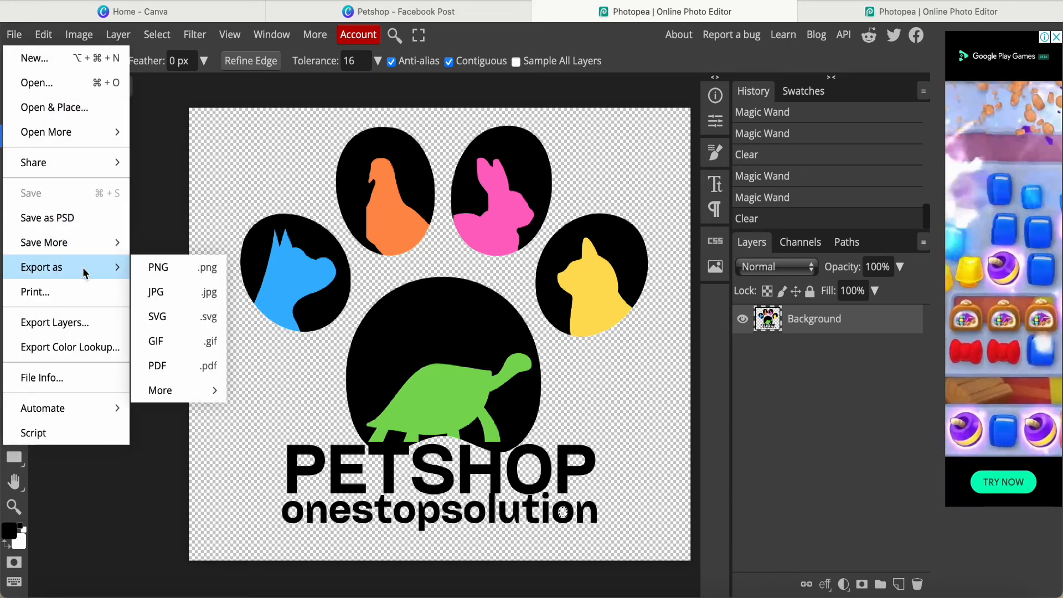
pyautogui.click(161, 267)
pyautogui.click(555, 138)
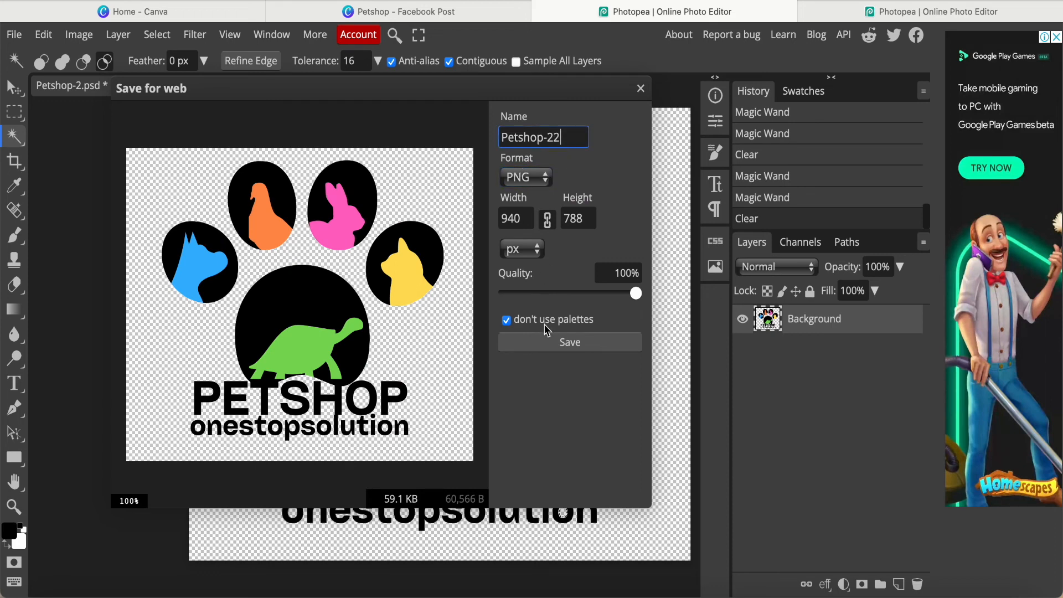
pyautogui.click(570, 344)
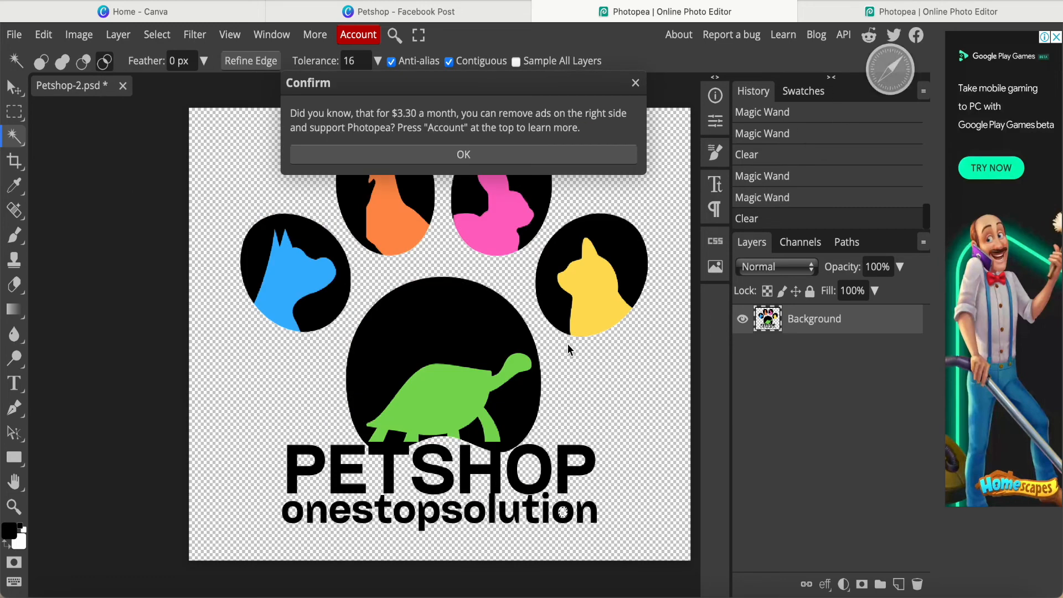
pyautogui.click(640, 83)
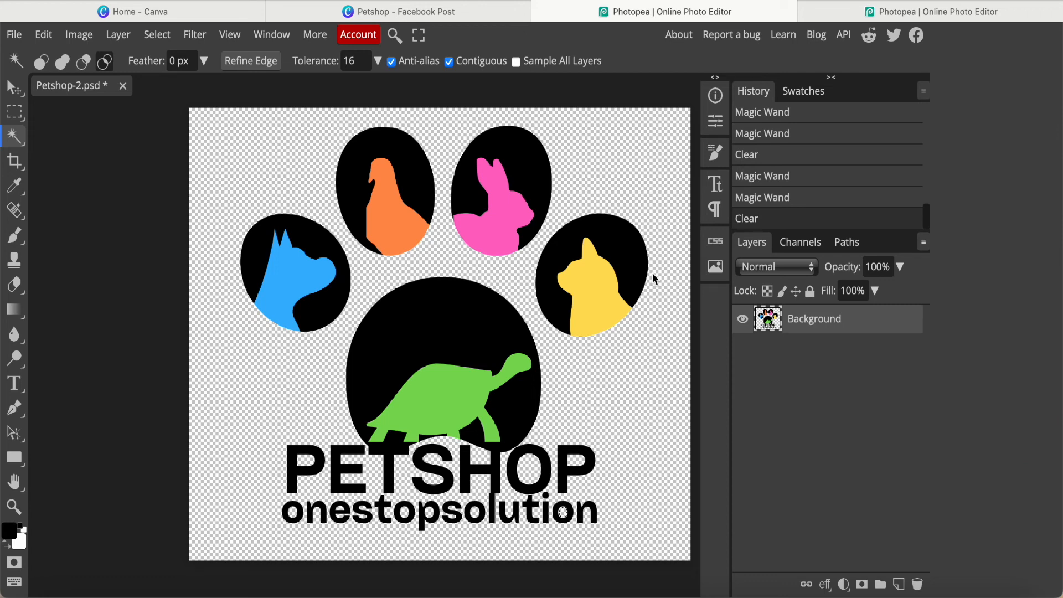
# In the paper logo mockup, open the [YOUR DESIGN HERE] smart object and hide its real estate logo layer
pyautogui.click(896, 12)
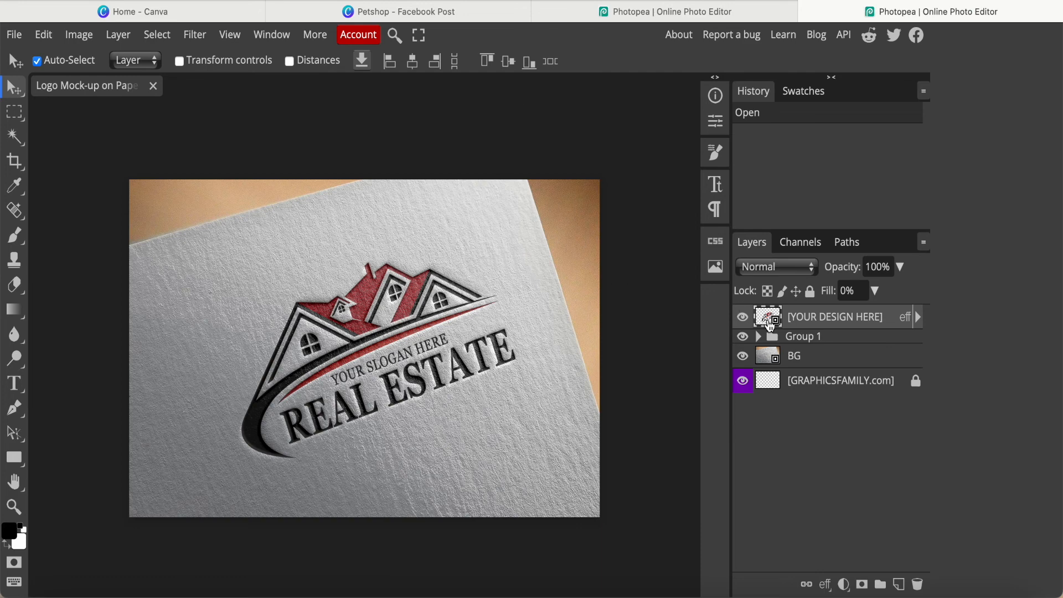
pyautogui.doubleClick(768, 318)
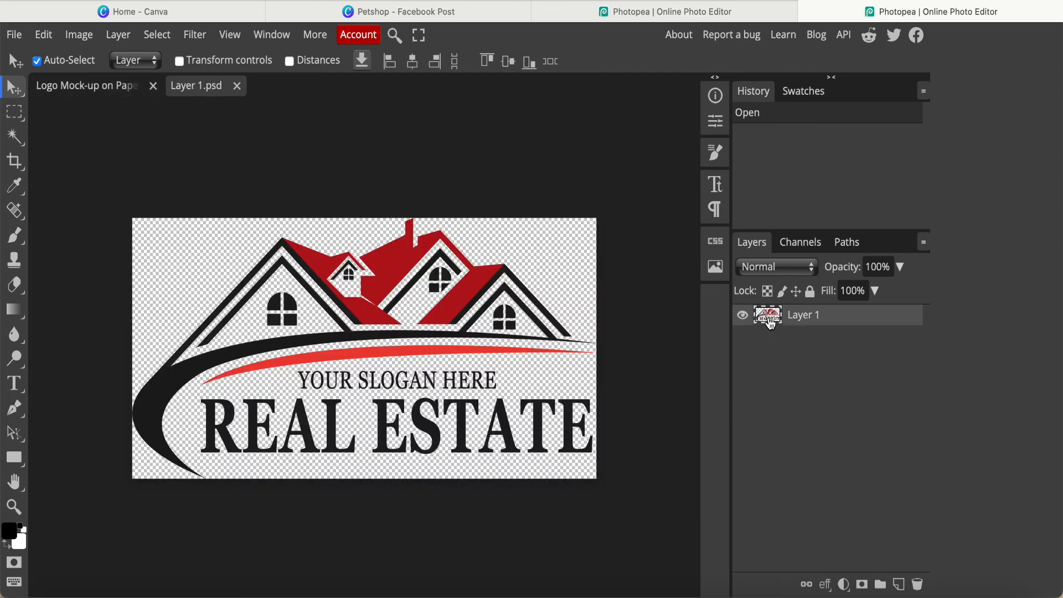
pyautogui.click(742, 316)
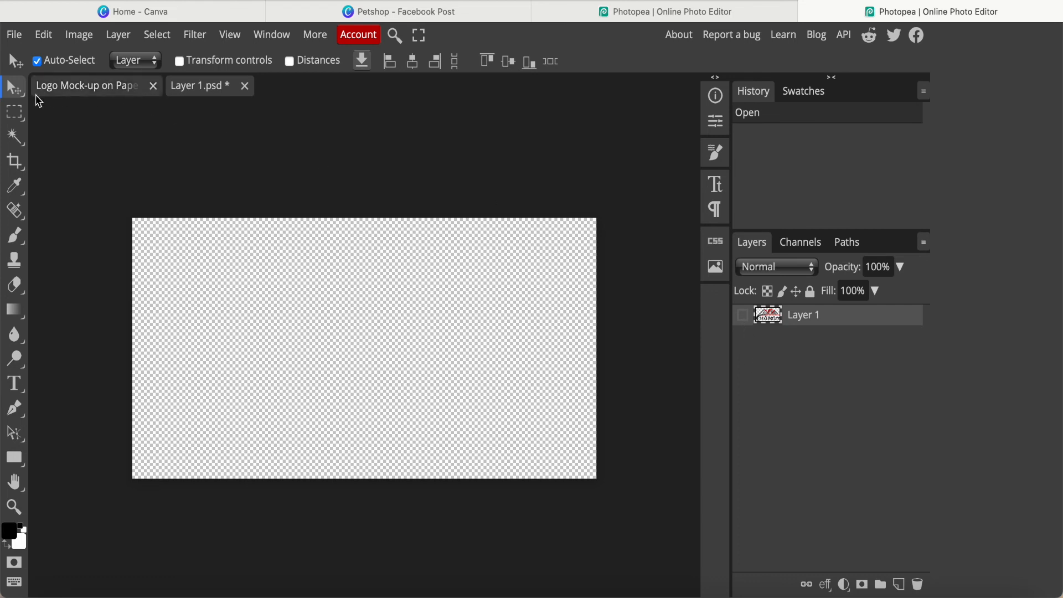
# Place Petshop-22.png from Downloads into the smart object document
pyautogui.click(16, 37)
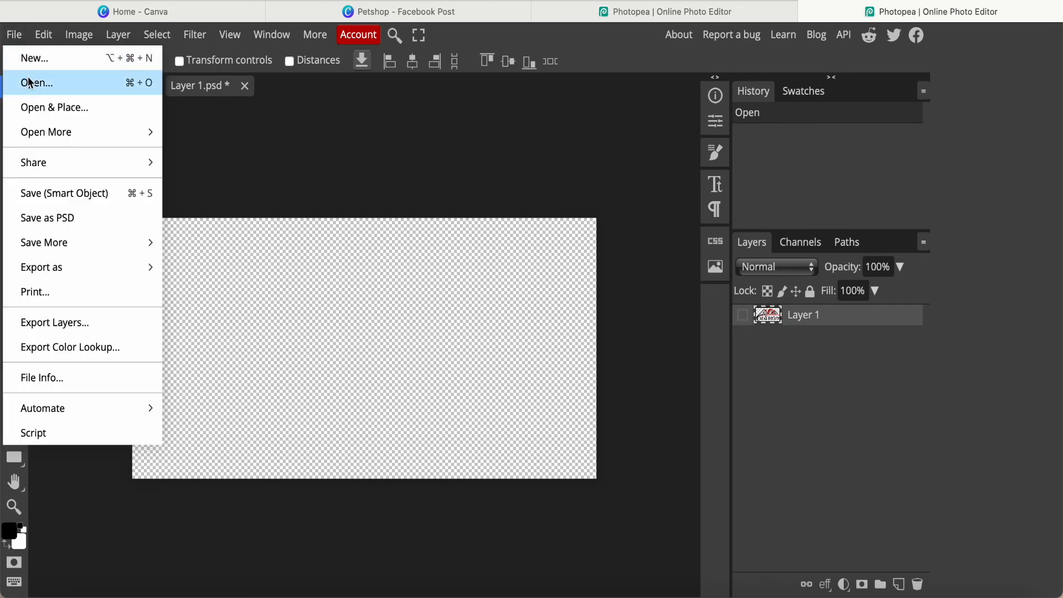
pyautogui.click(54, 107)
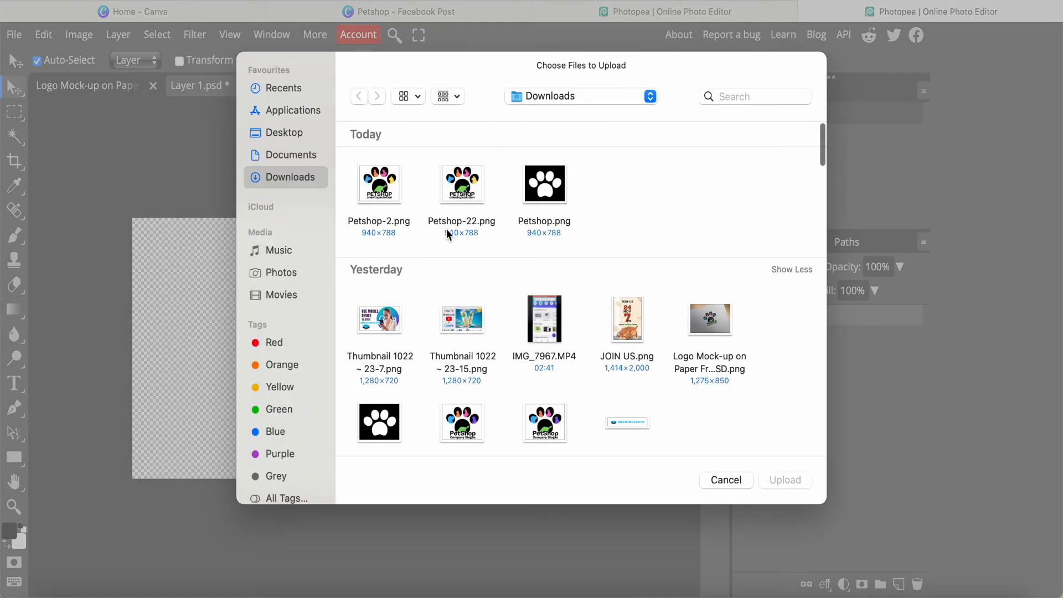
pyautogui.click(444, 232)
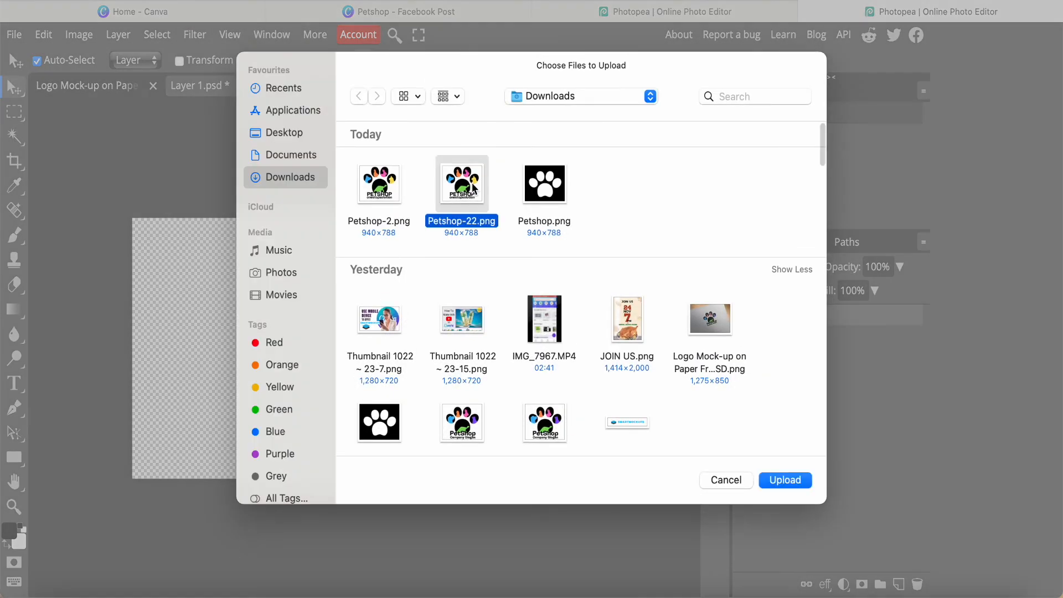
pyautogui.click(784, 480)
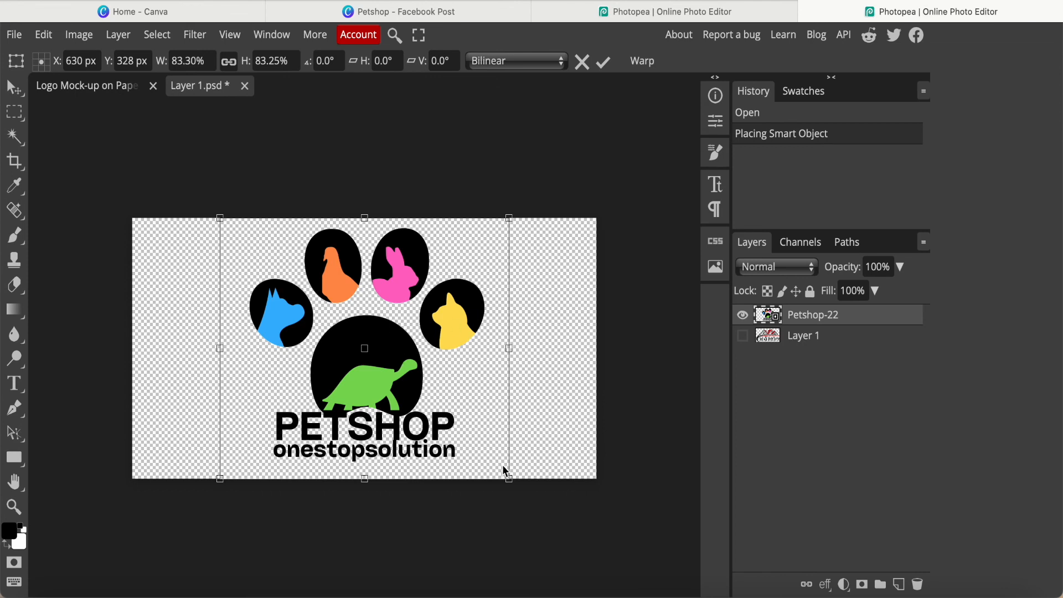
# Enlarge the placed paw logo to about 90.6% and centre it horizontally on the canvas
pyautogui.moveTo(507, 480); pyautogui.dragTo(529, 496)
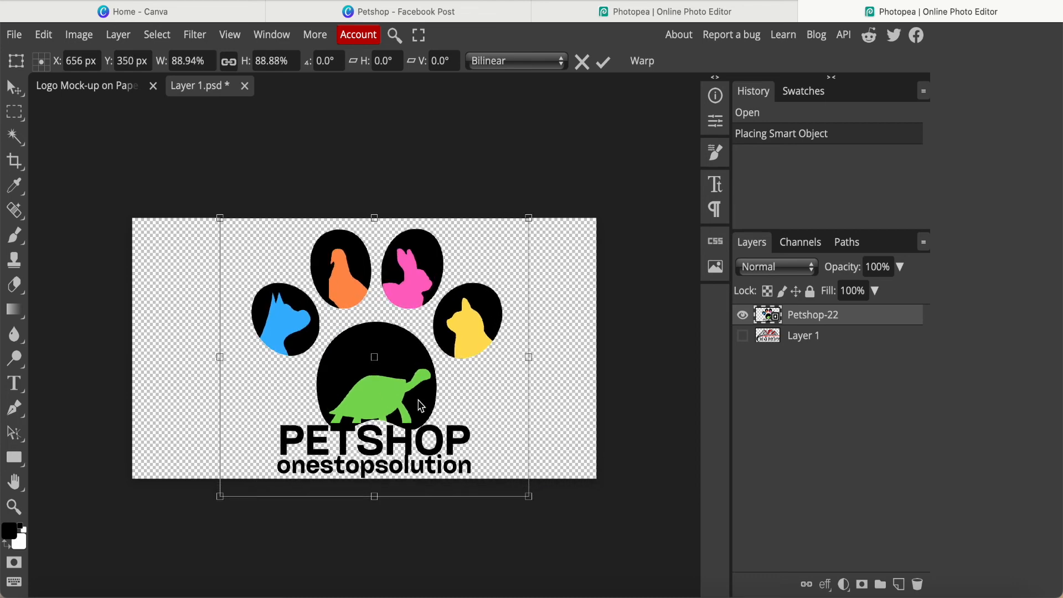
pyautogui.moveTo(528, 219); pyautogui.dragTo(535, 214)
pyautogui.moveTo(370, 354); pyautogui.dragTo(356, 353)
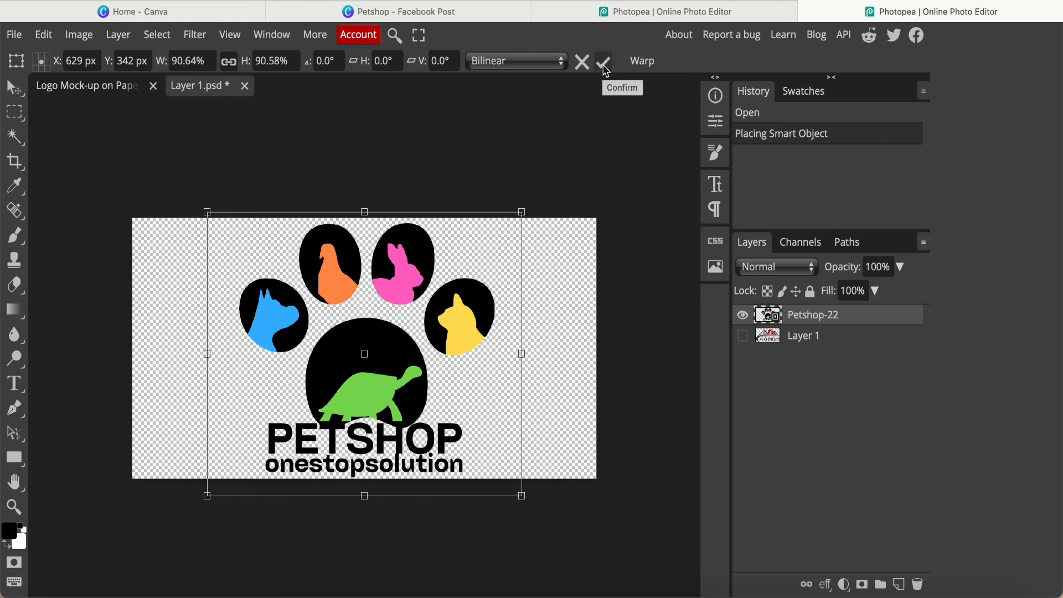
pyautogui.click(603, 63)
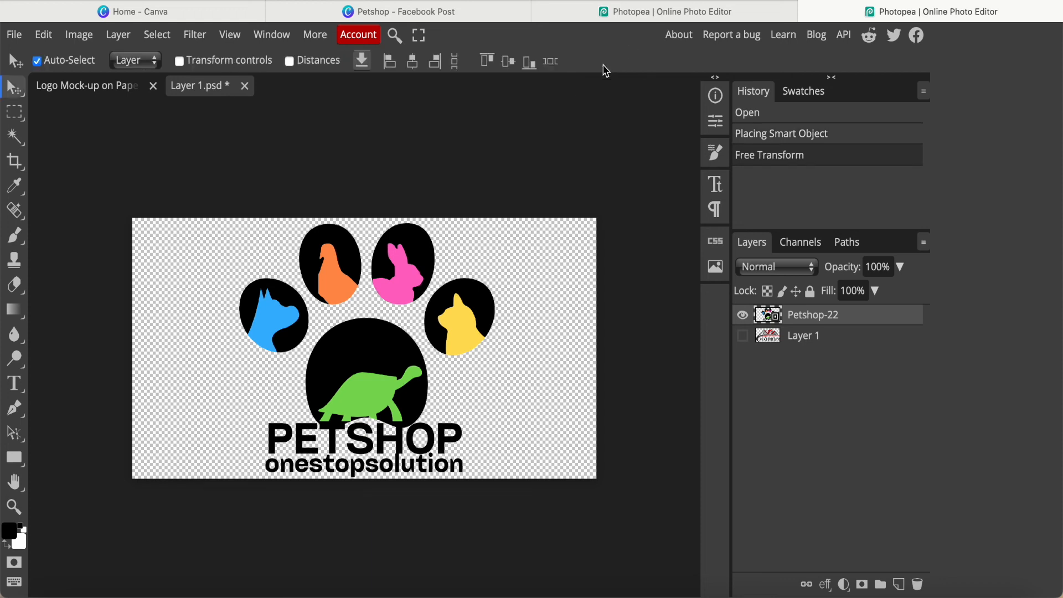
# Save the smart object and return to the paper logo mockup document
pyautogui.click(15, 35)
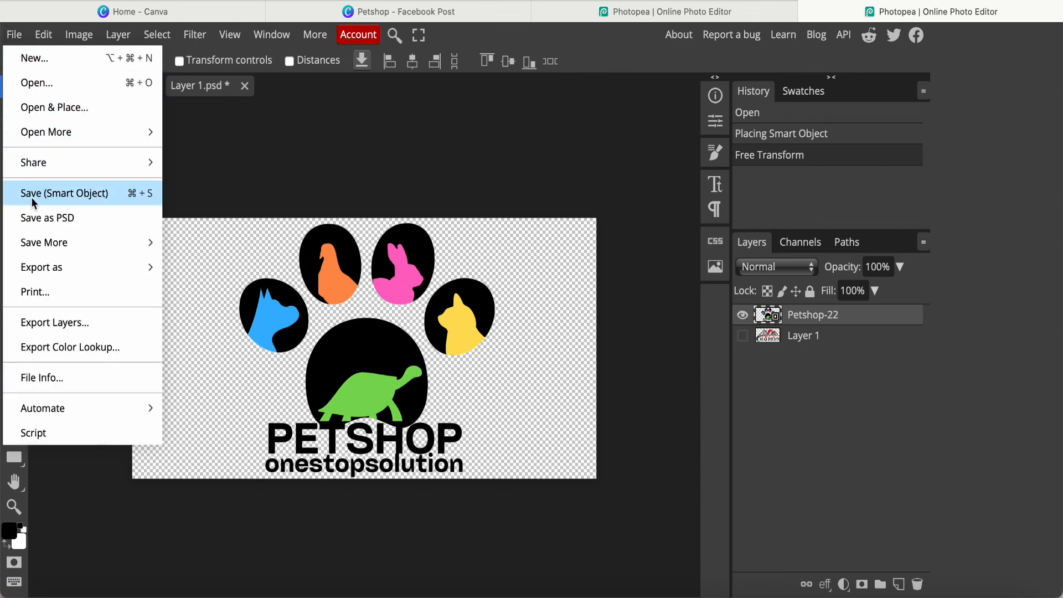
pyautogui.click(94, 197)
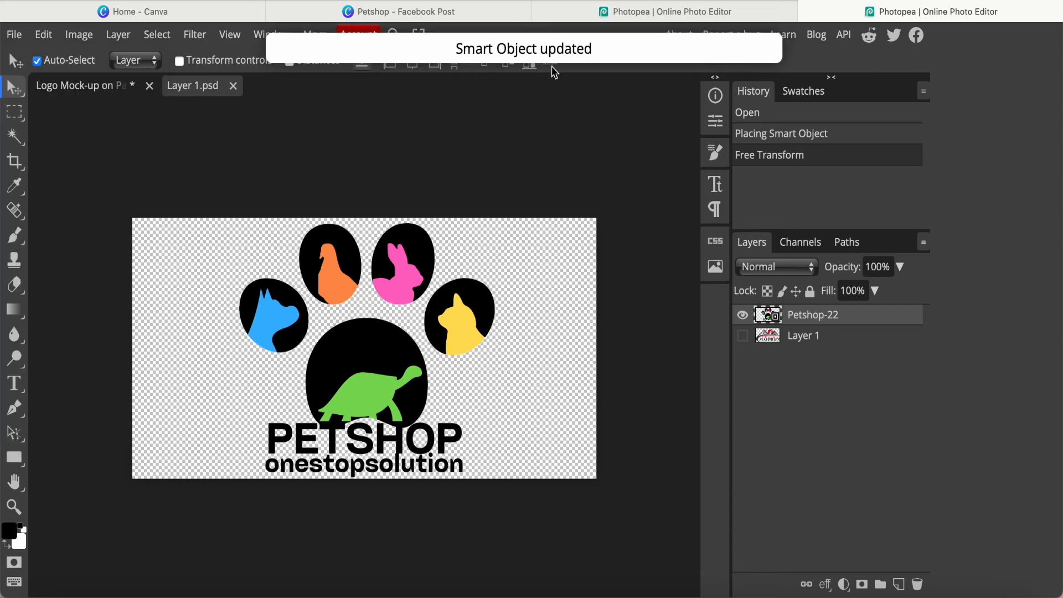
pyautogui.click(68, 90)
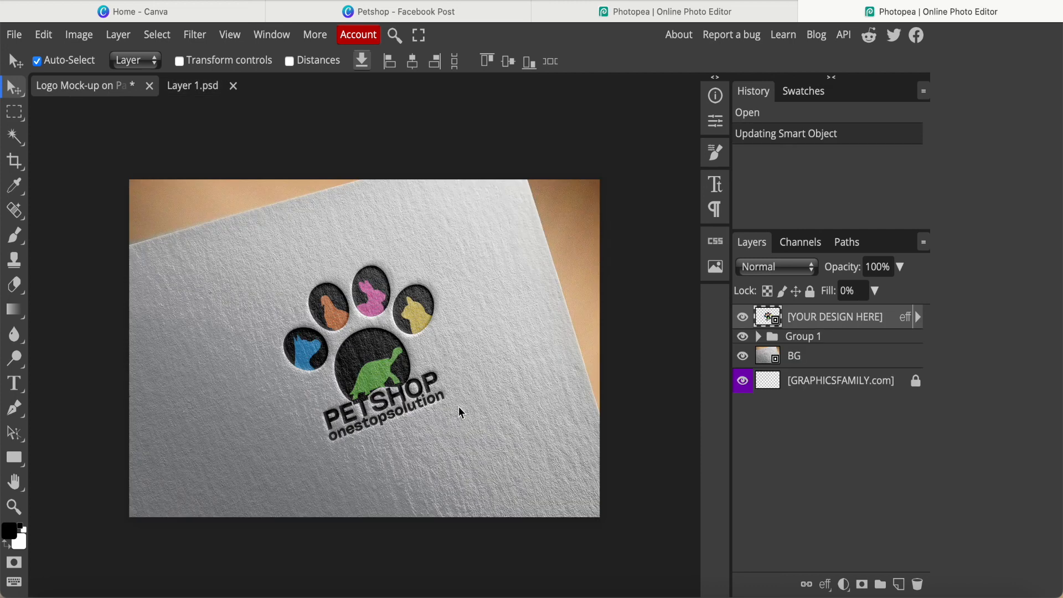